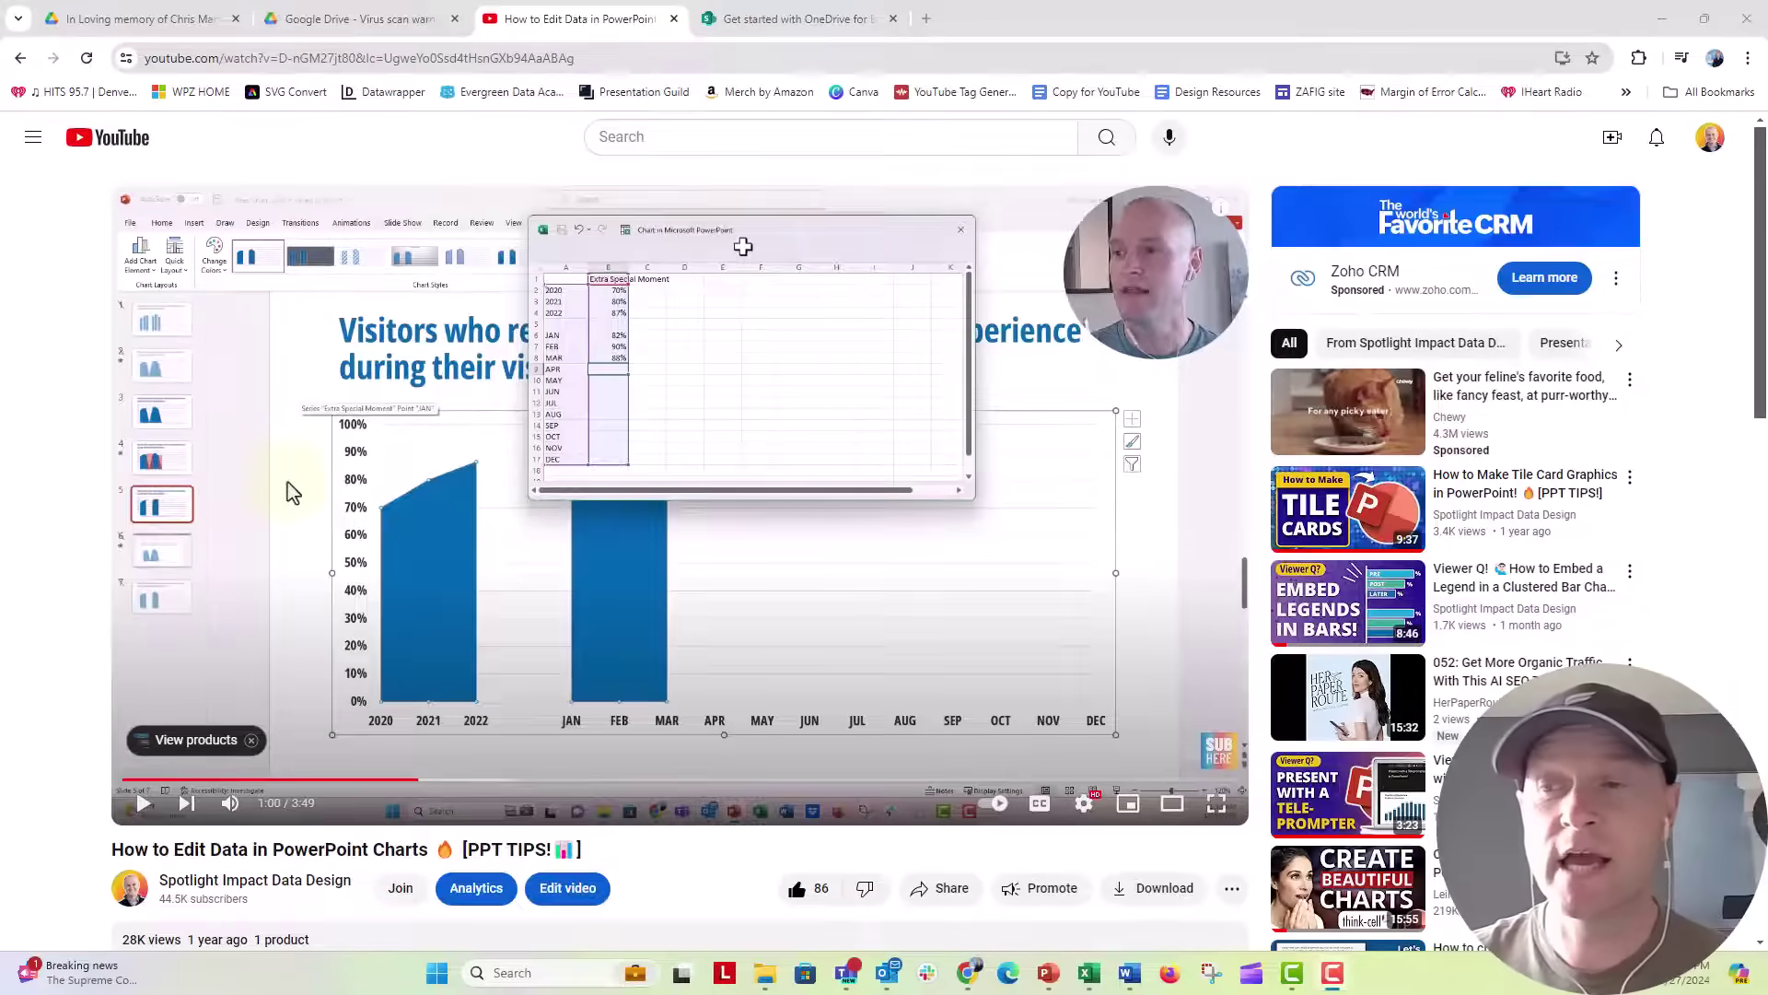
# Scroll through the tutorial's comments and back, then switch to Area Chart Cliffs.pptx.
pyautogui.scroll(-6, 290, 493)
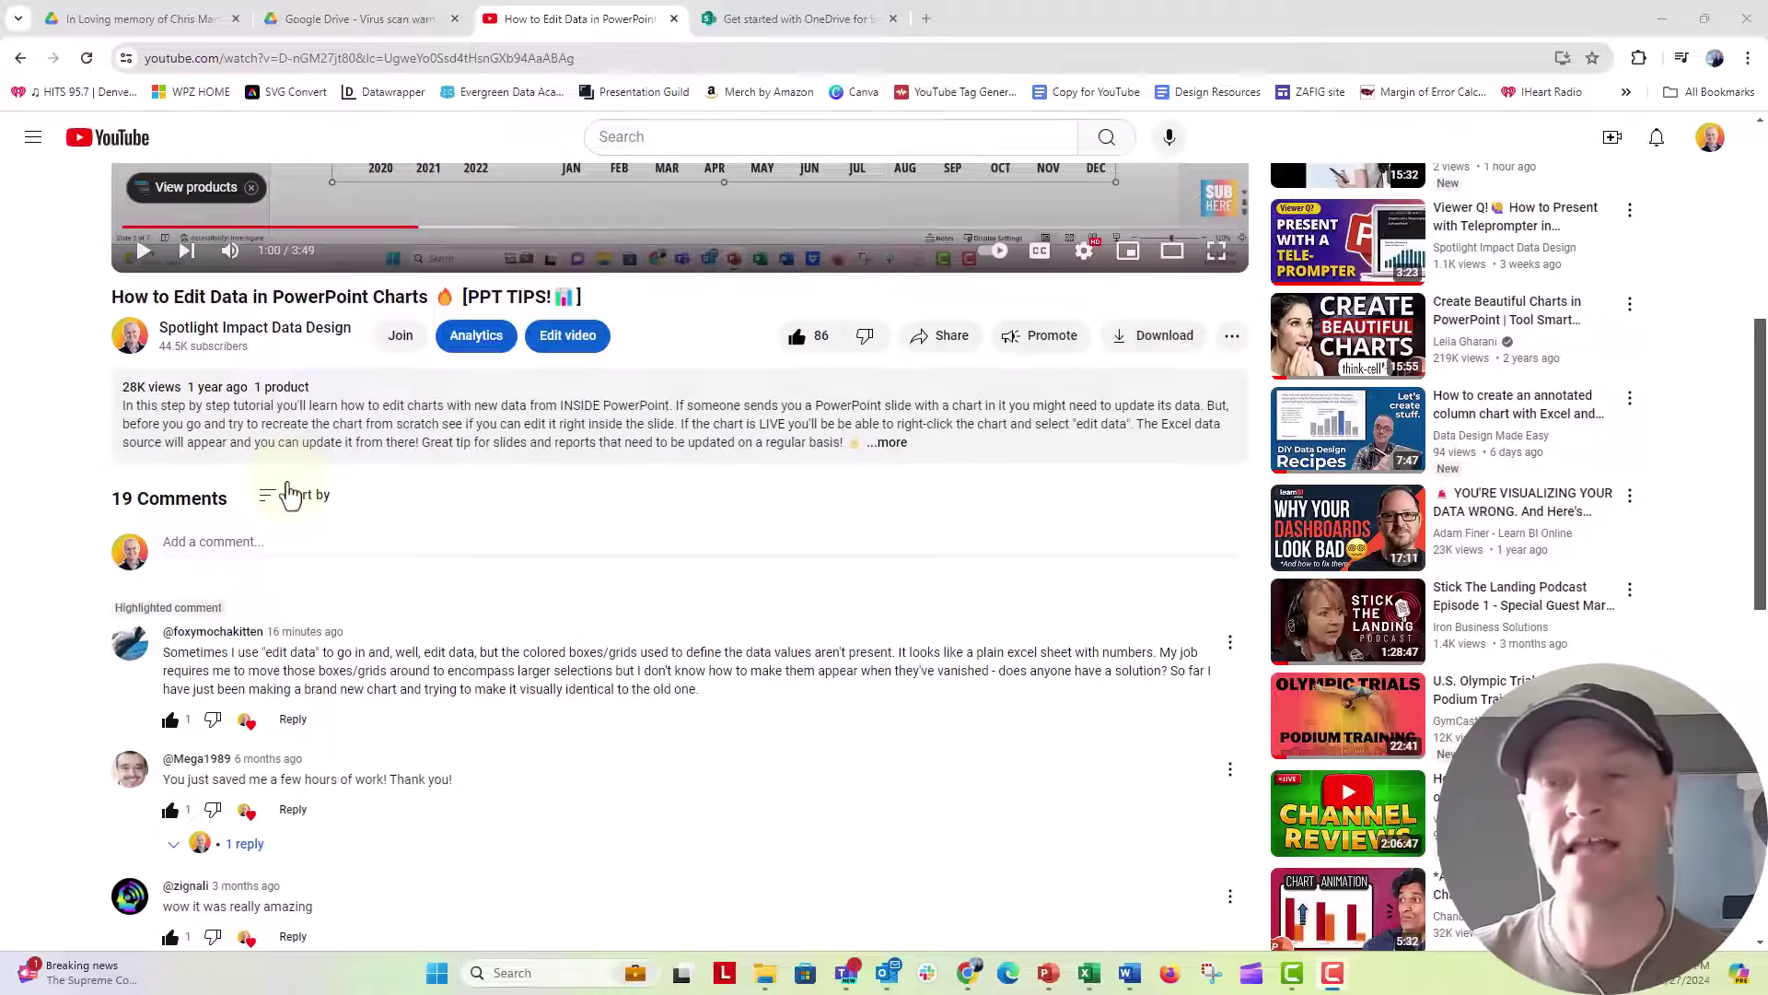
pyautogui.scroll(-3, 290, 495)
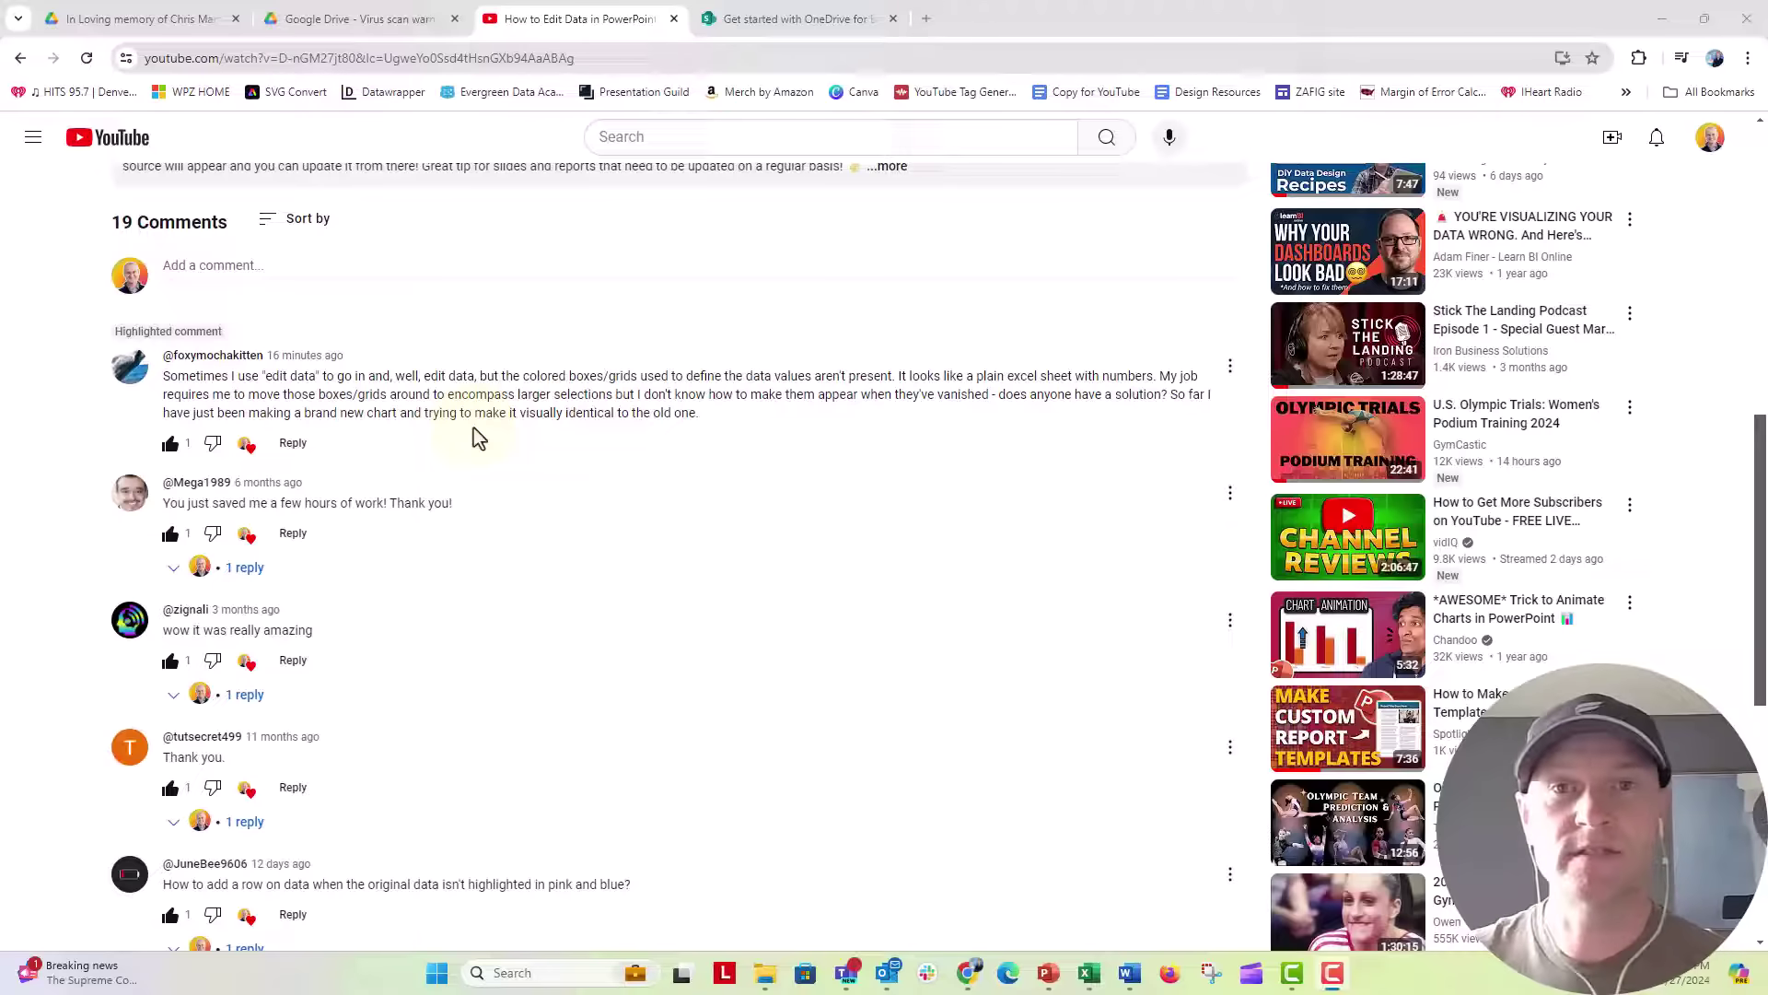
pyautogui.scroll(8, 535, 386)
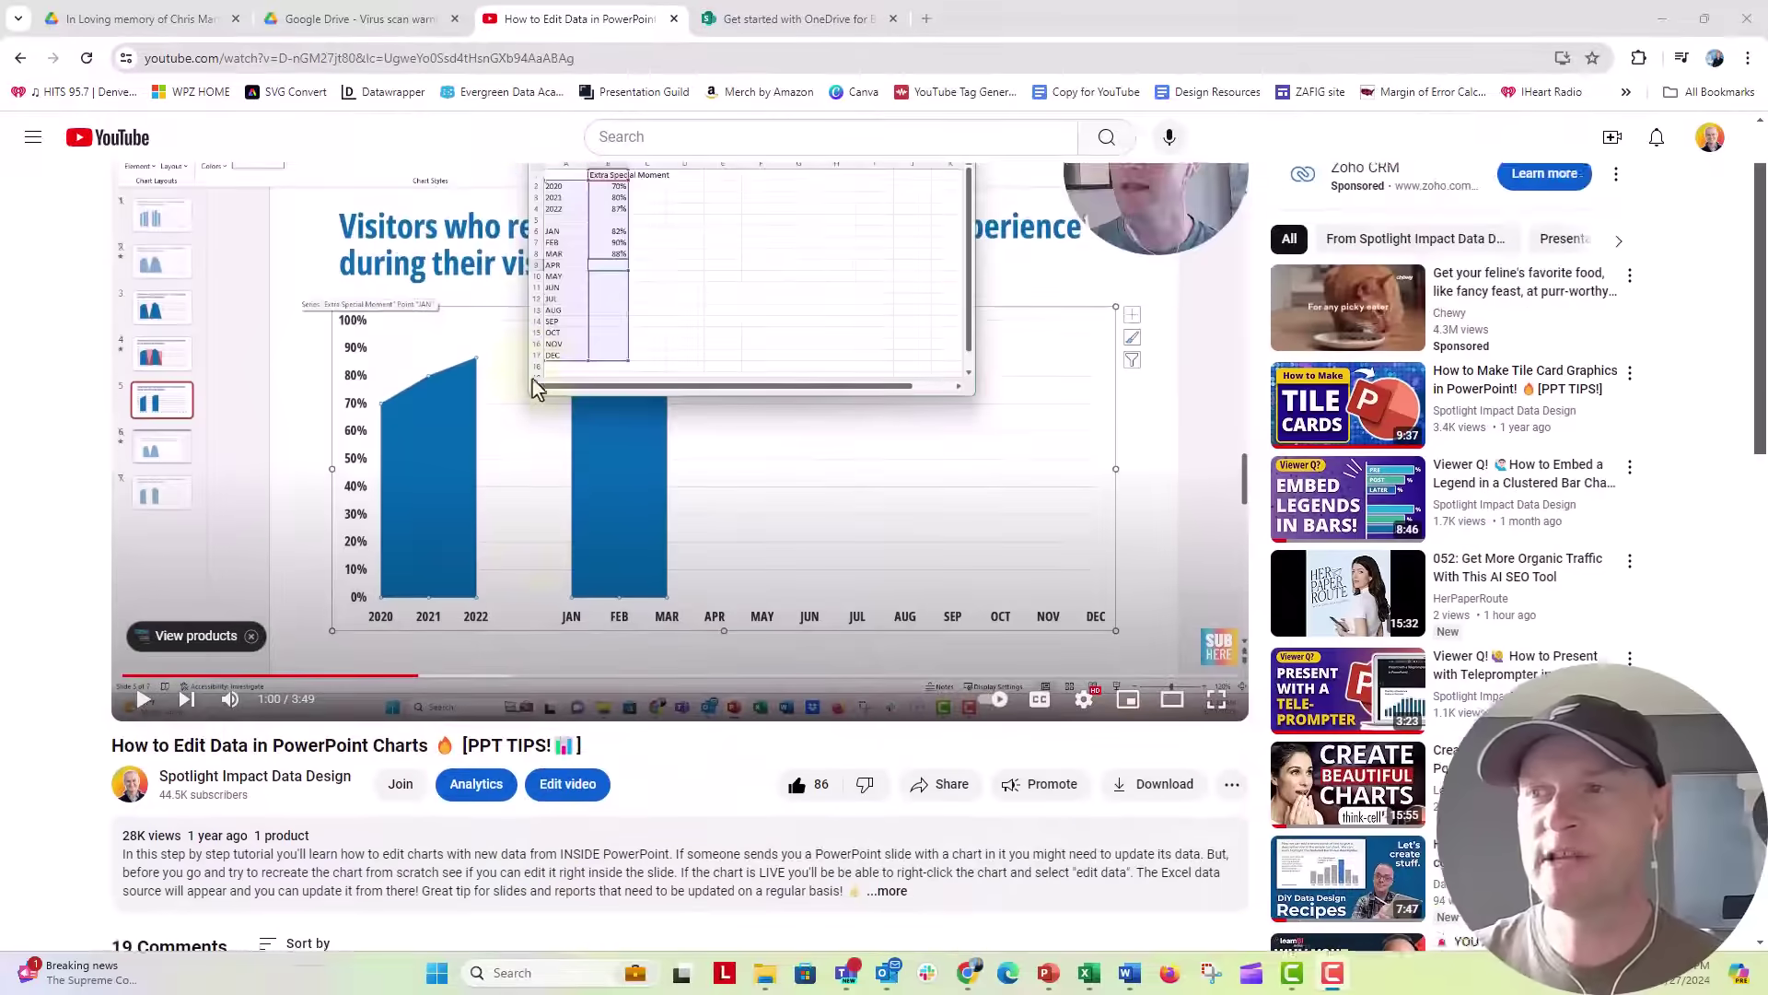
pyautogui.scroll(1, 537, 387)
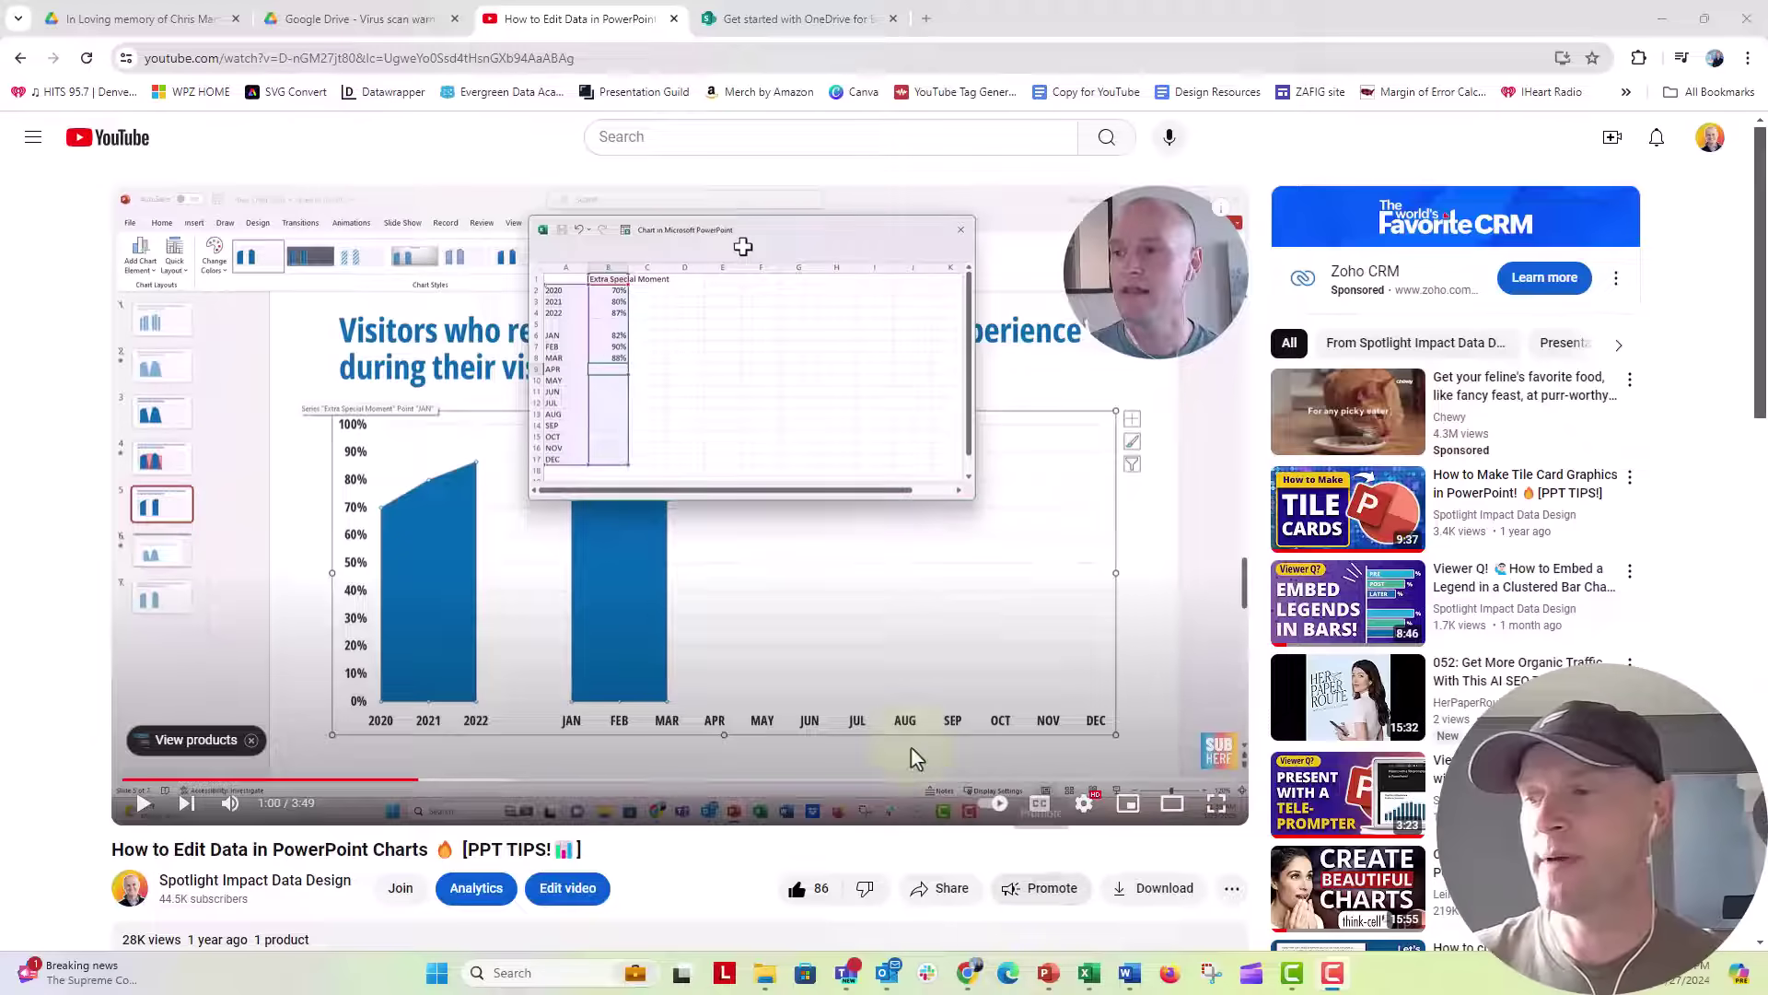
pyautogui.click(1049, 974)
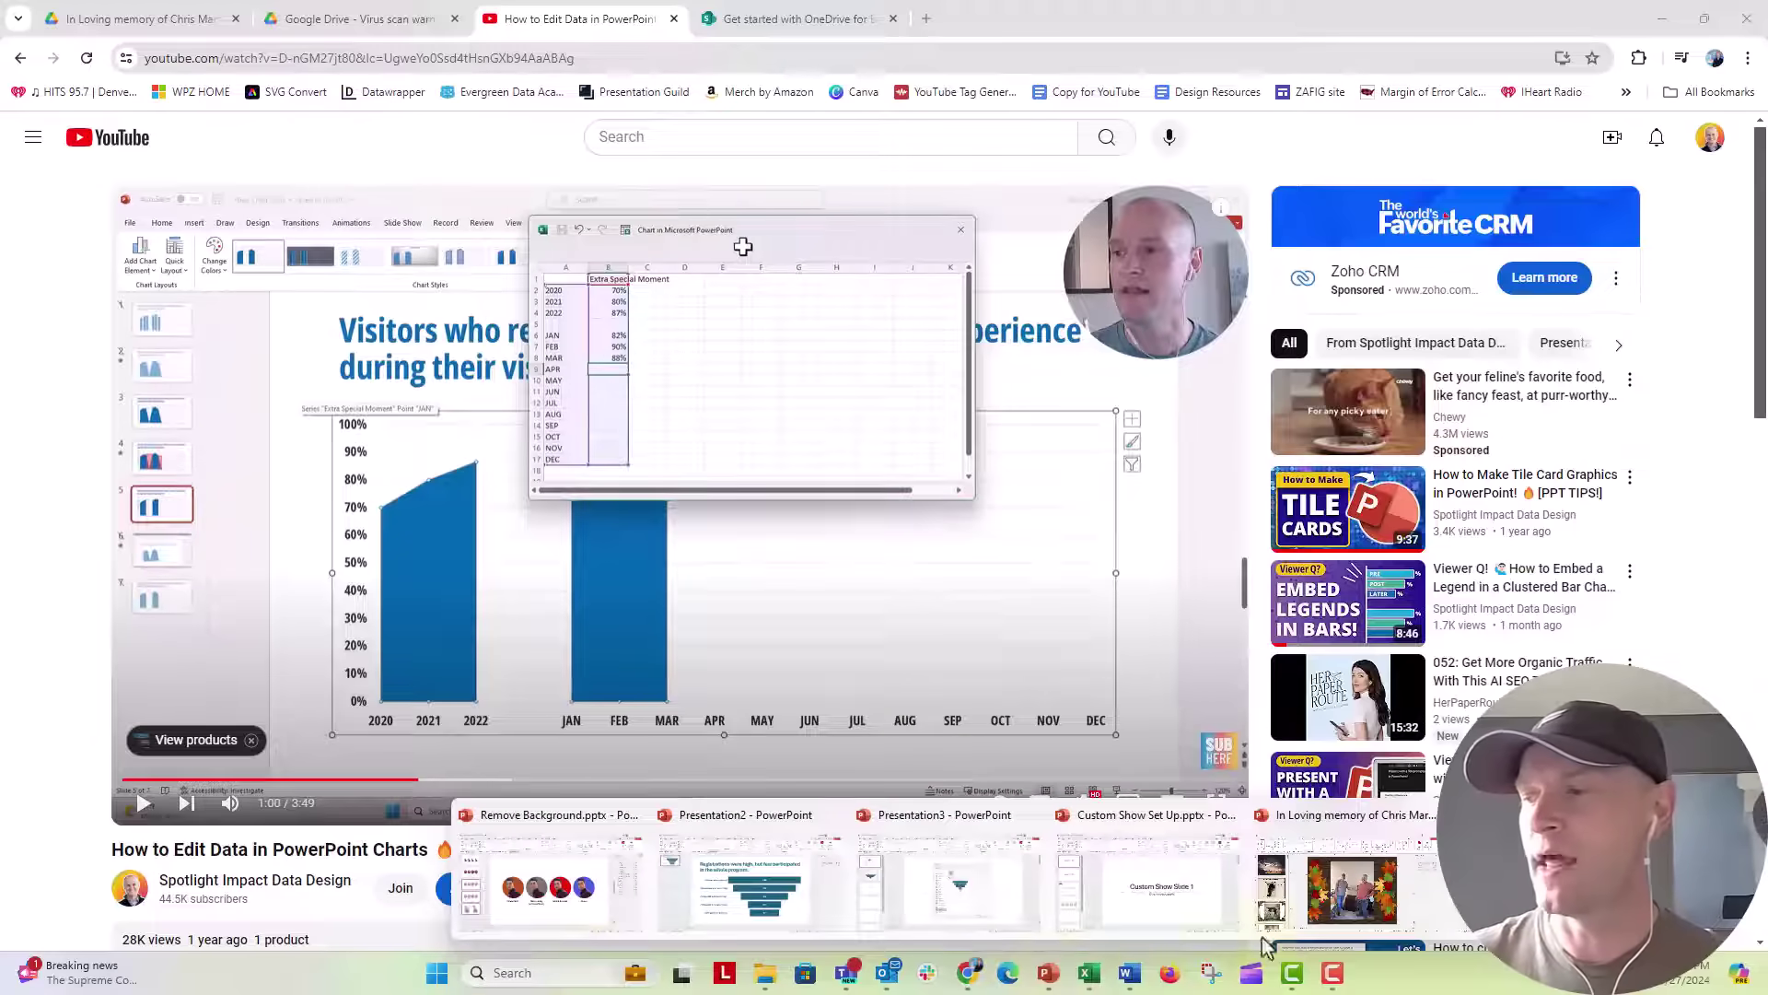
# Select the museum-visitors area chart and open its data sheet with Edit Data.
pyautogui.click(264, 453)
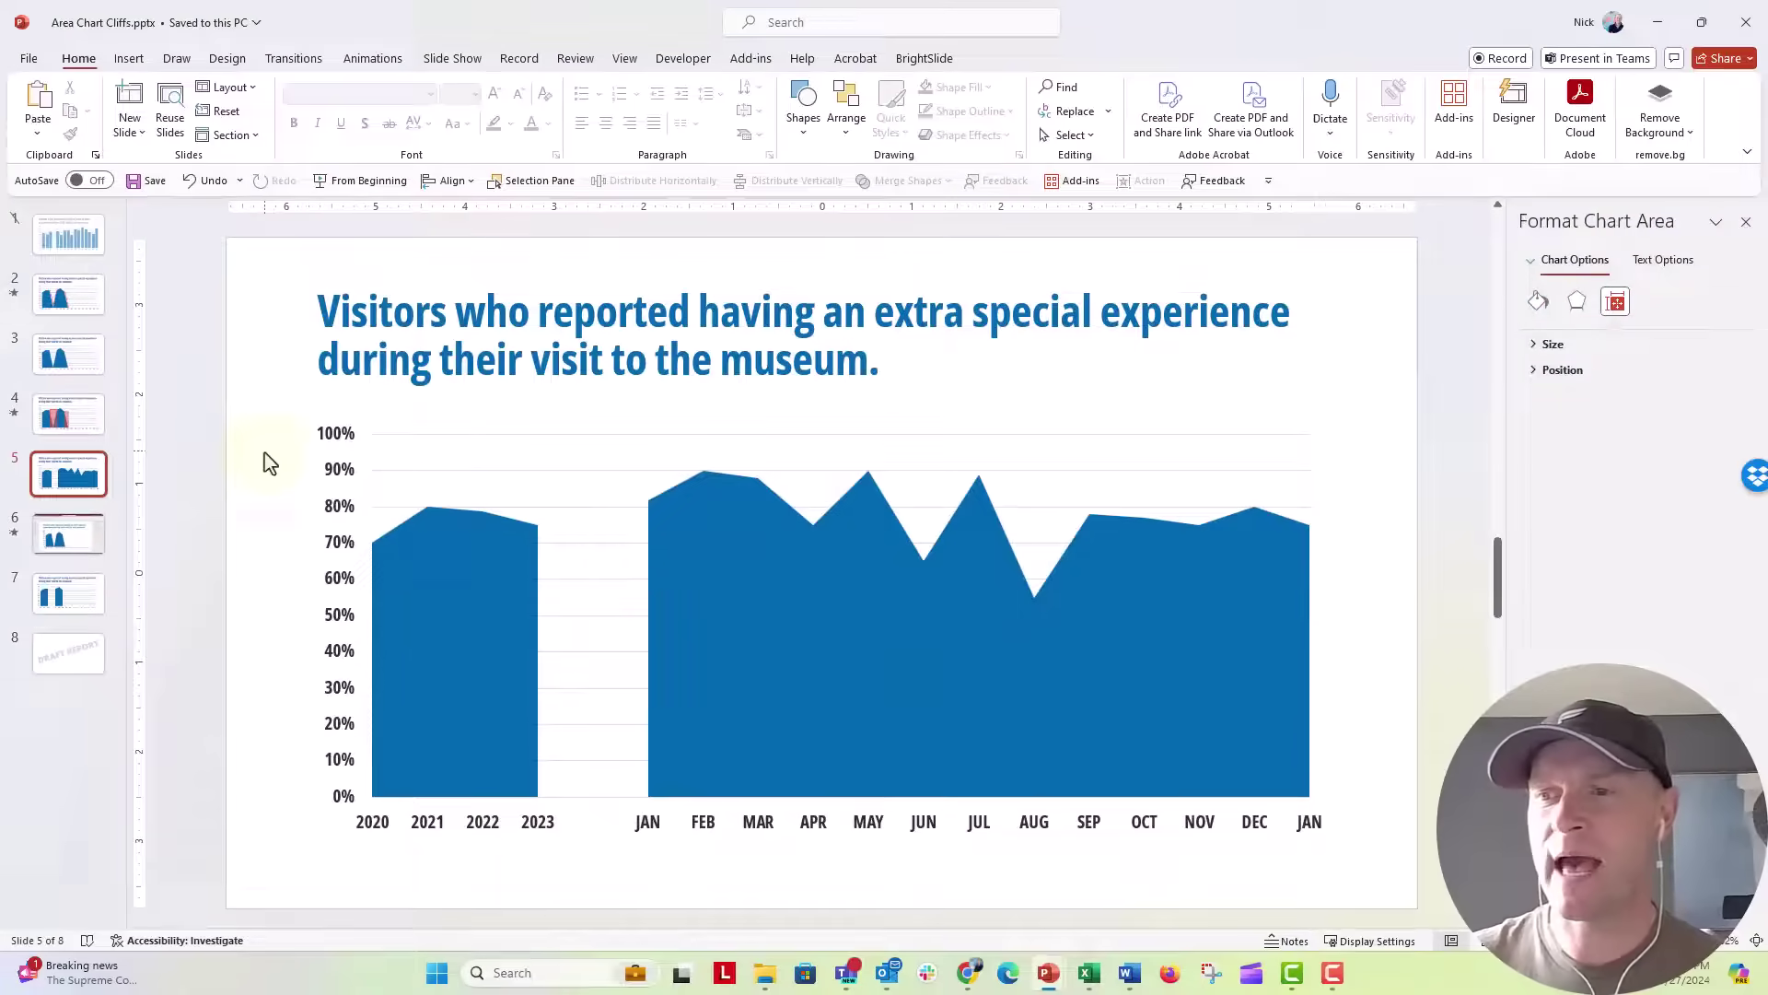
pyautogui.click(436, 558)
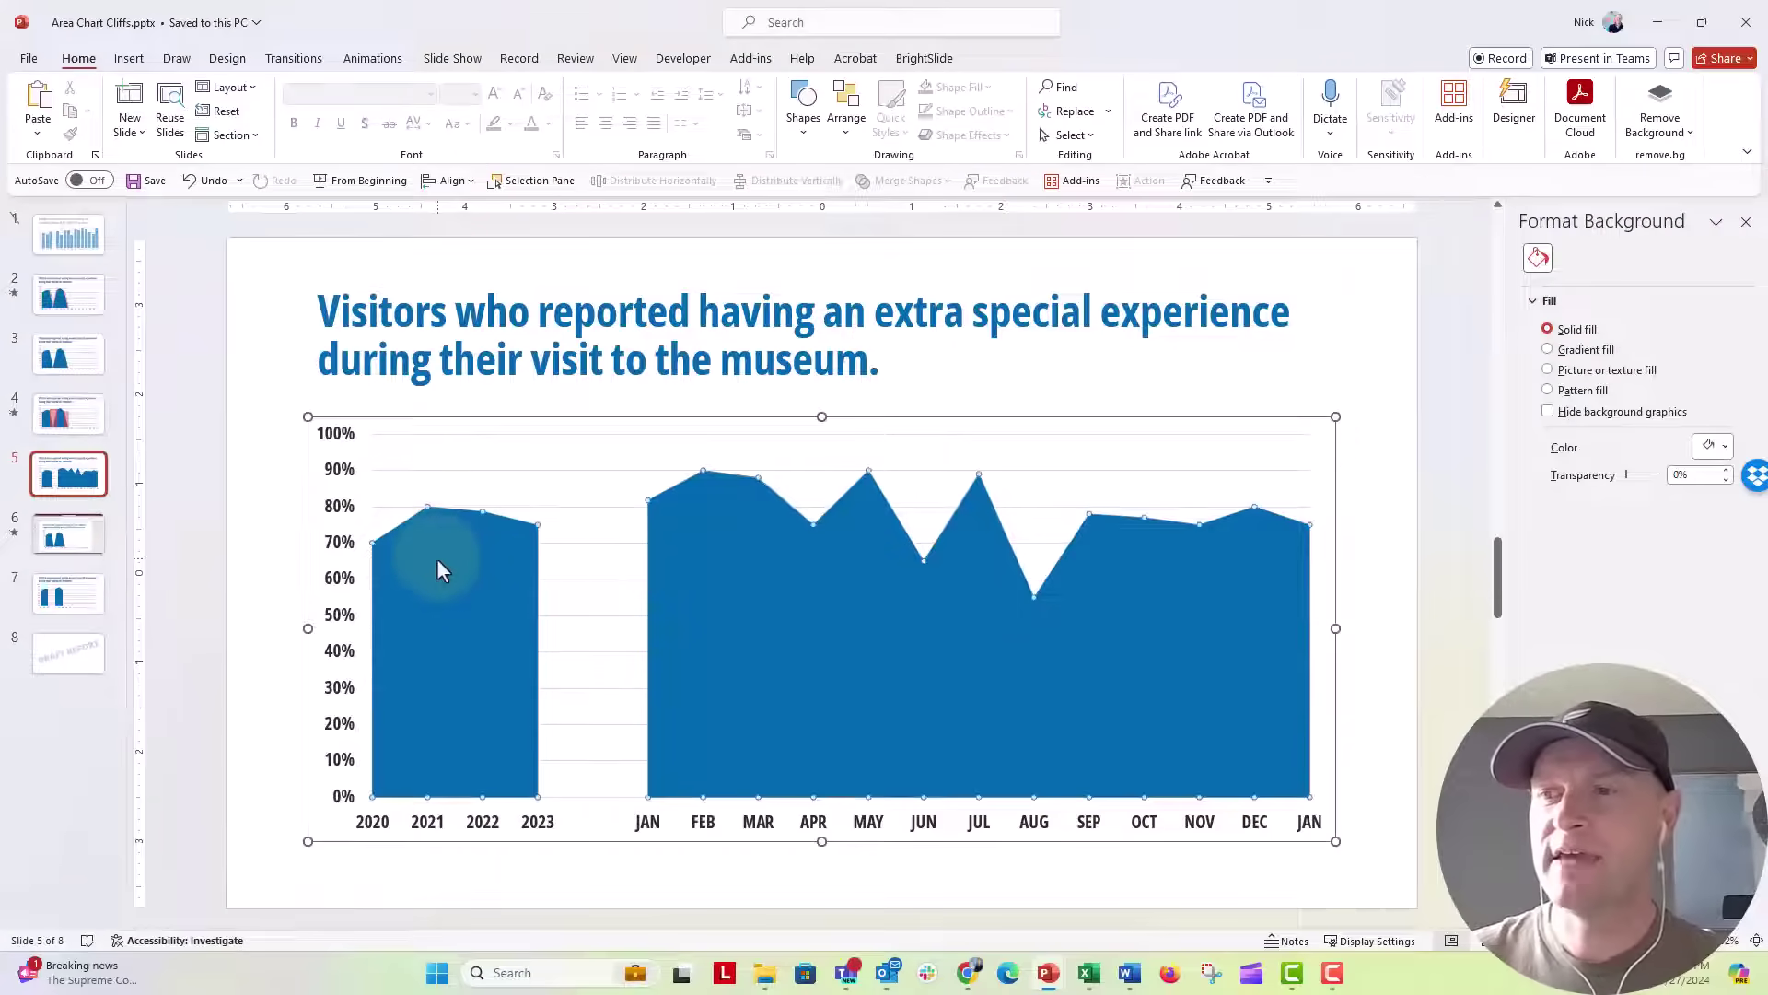
pyautogui.click(403, 410)
pyautogui.click(403, 418)
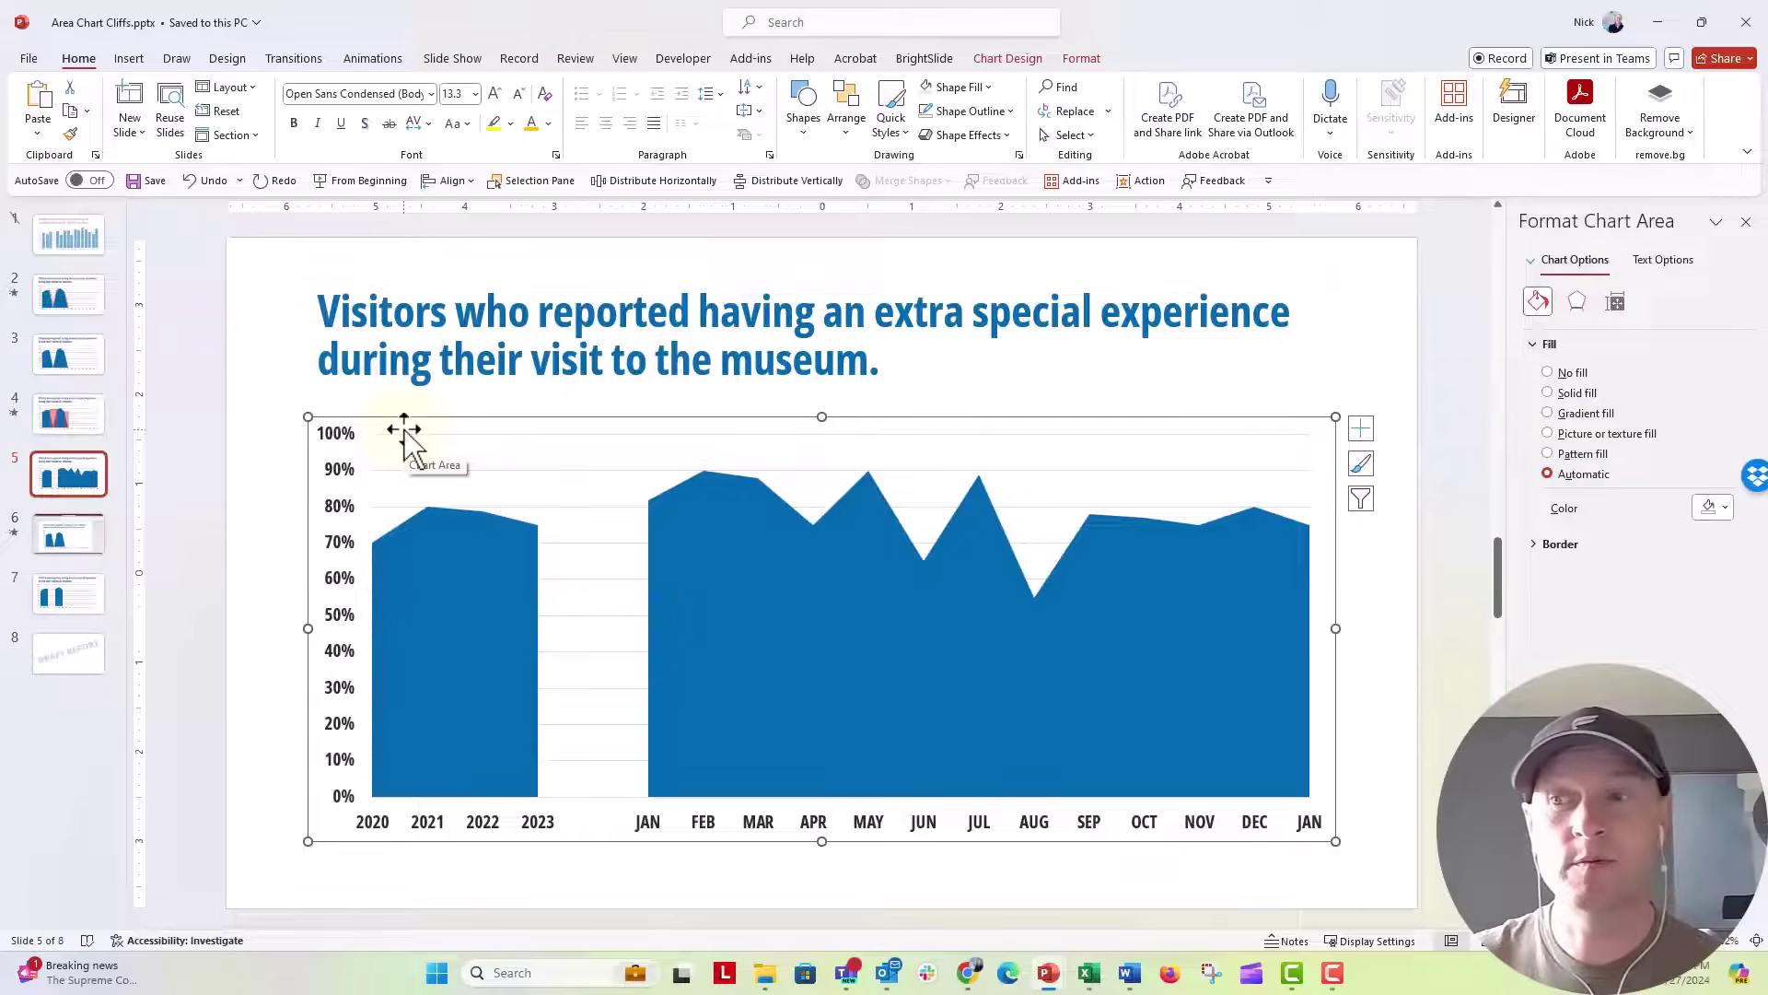
pyautogui.rightClick(404, 430)
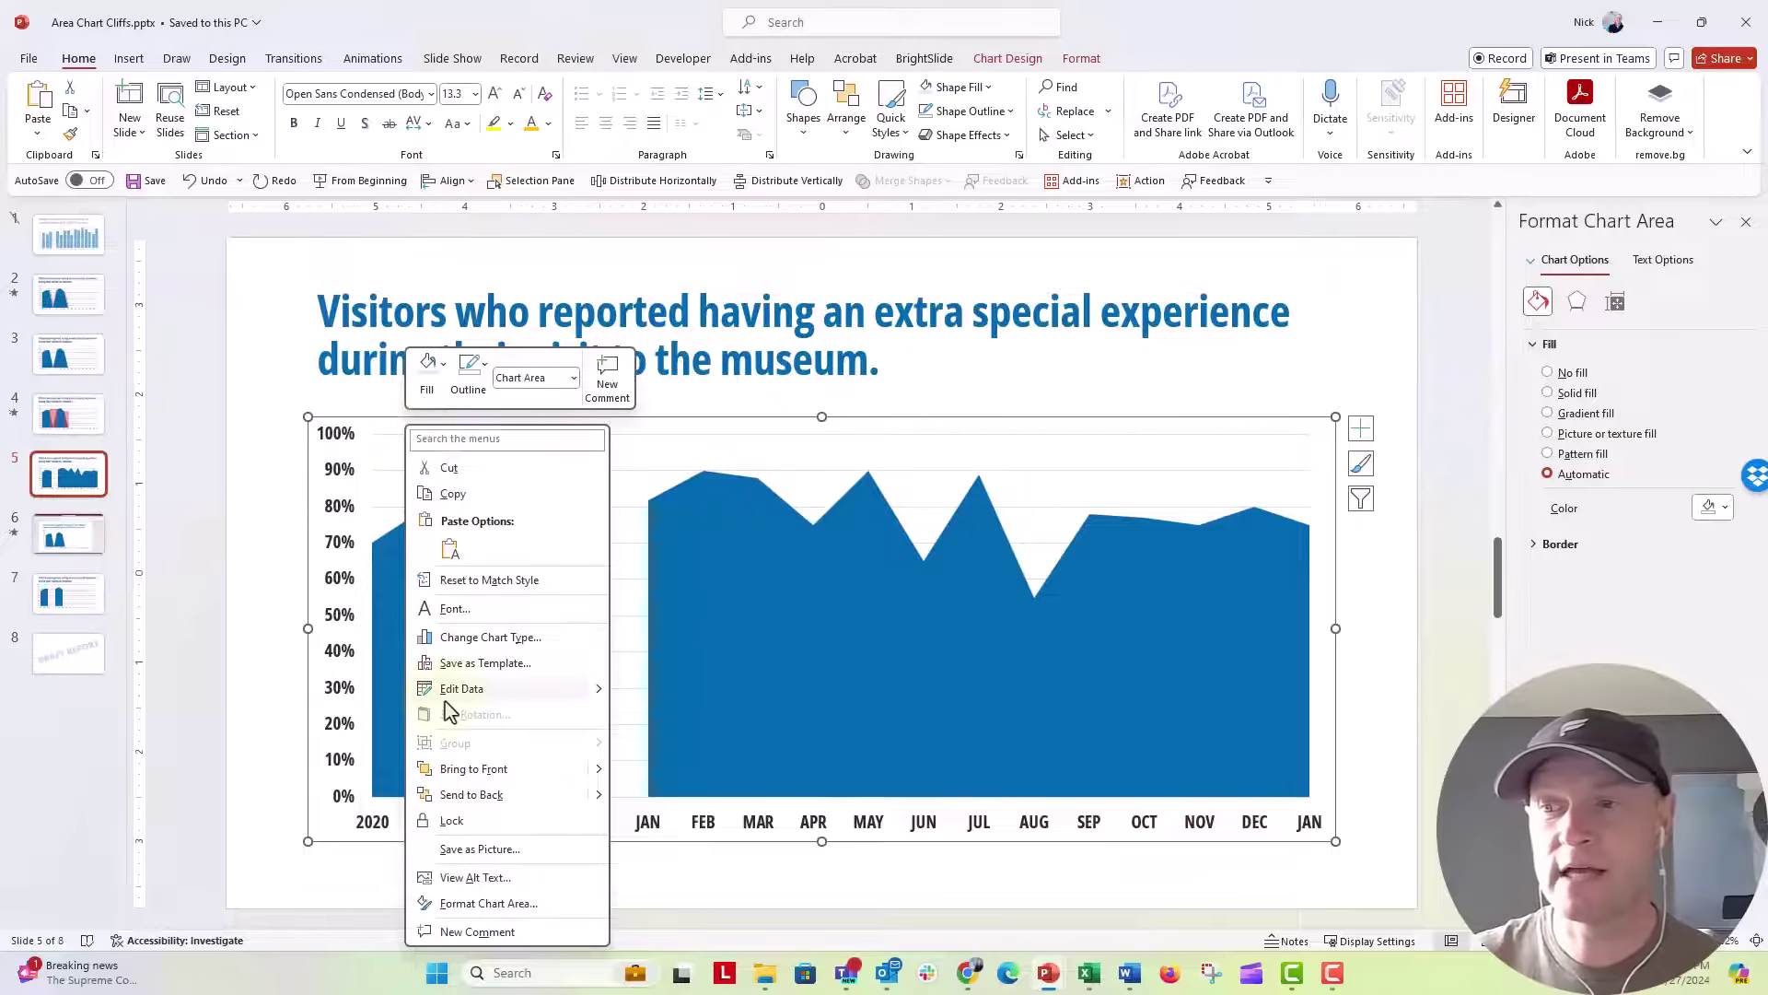
pyautogui.moveTo(594, 693)
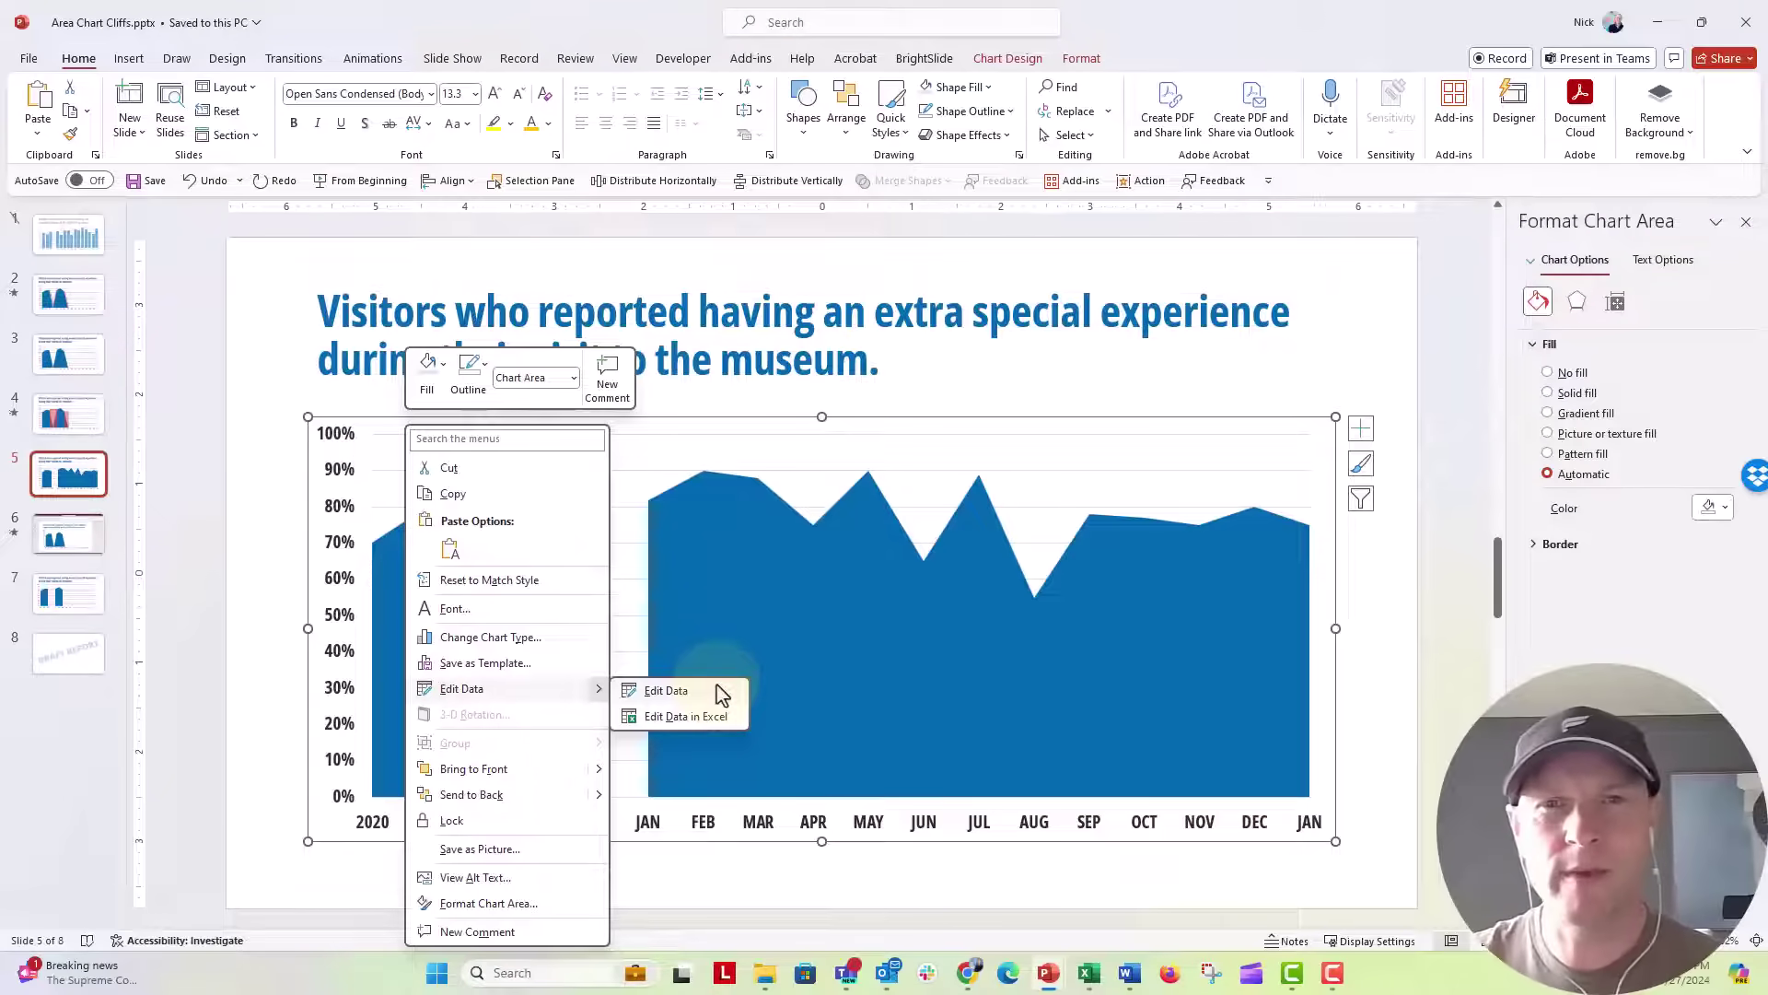
pyautogui.click(667, 691)
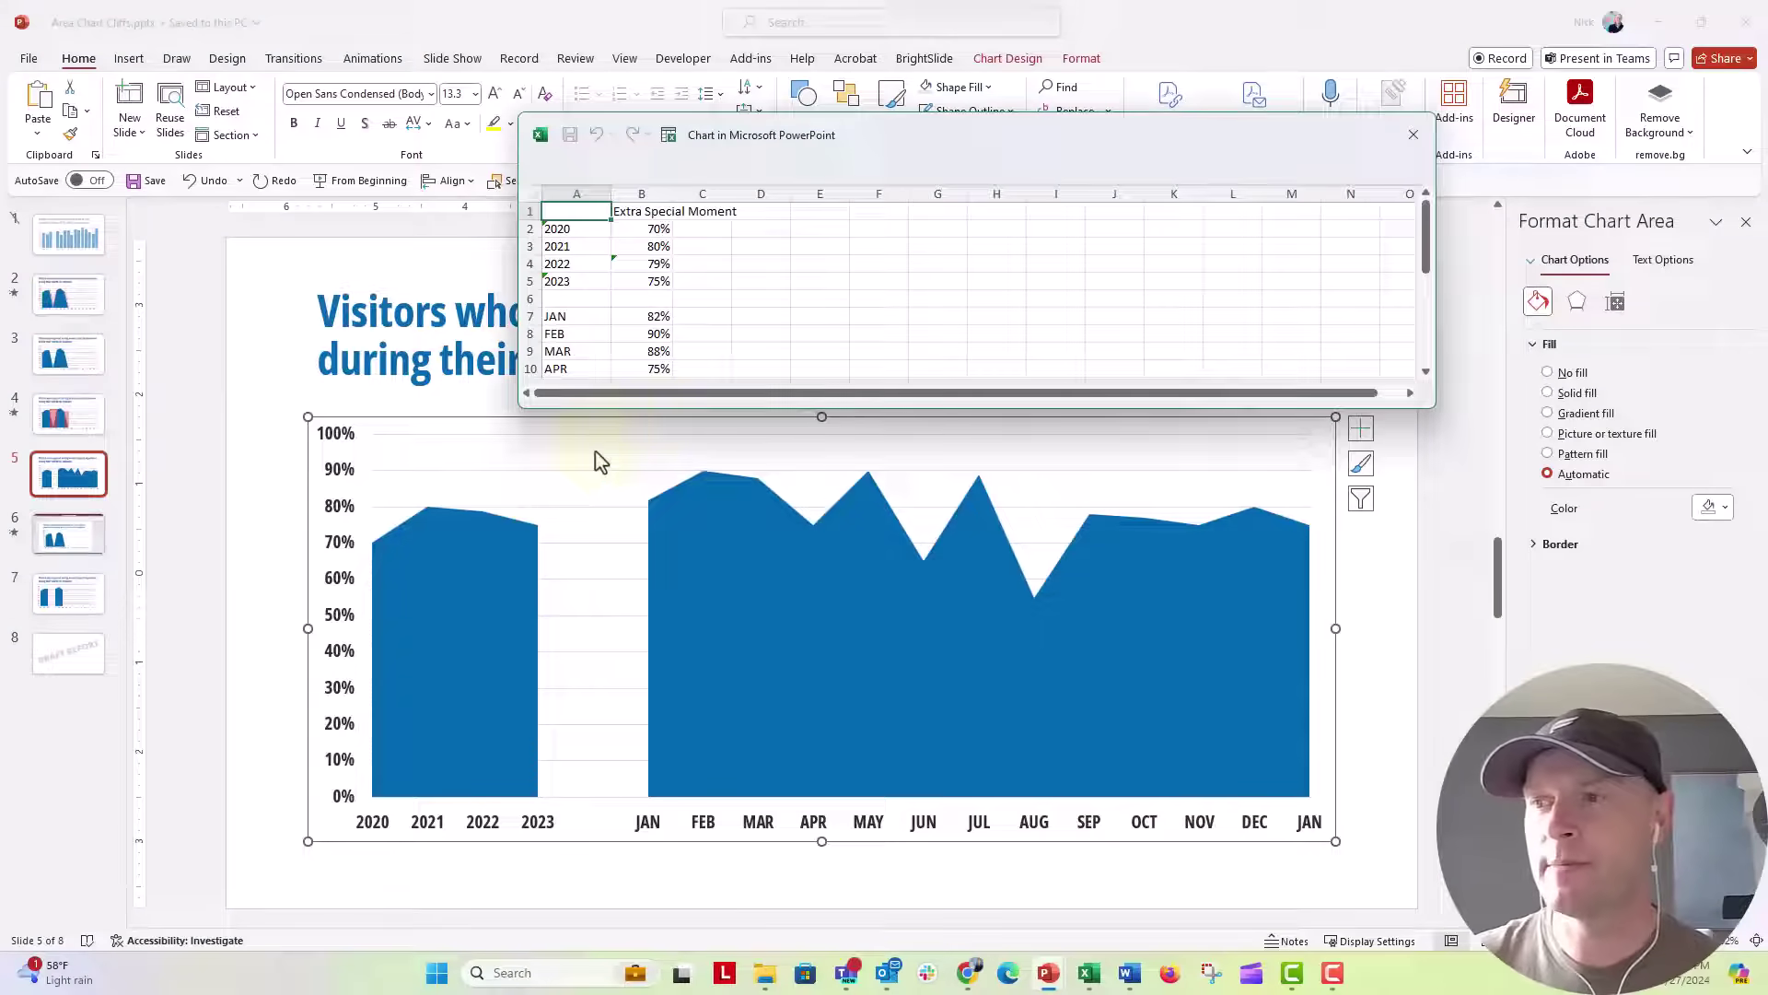
# Enlarge the chart's data sheet to view all rows, then close it.
pyautogui.moveTo(657, 414); pyautogui.dragTo(677, 605)
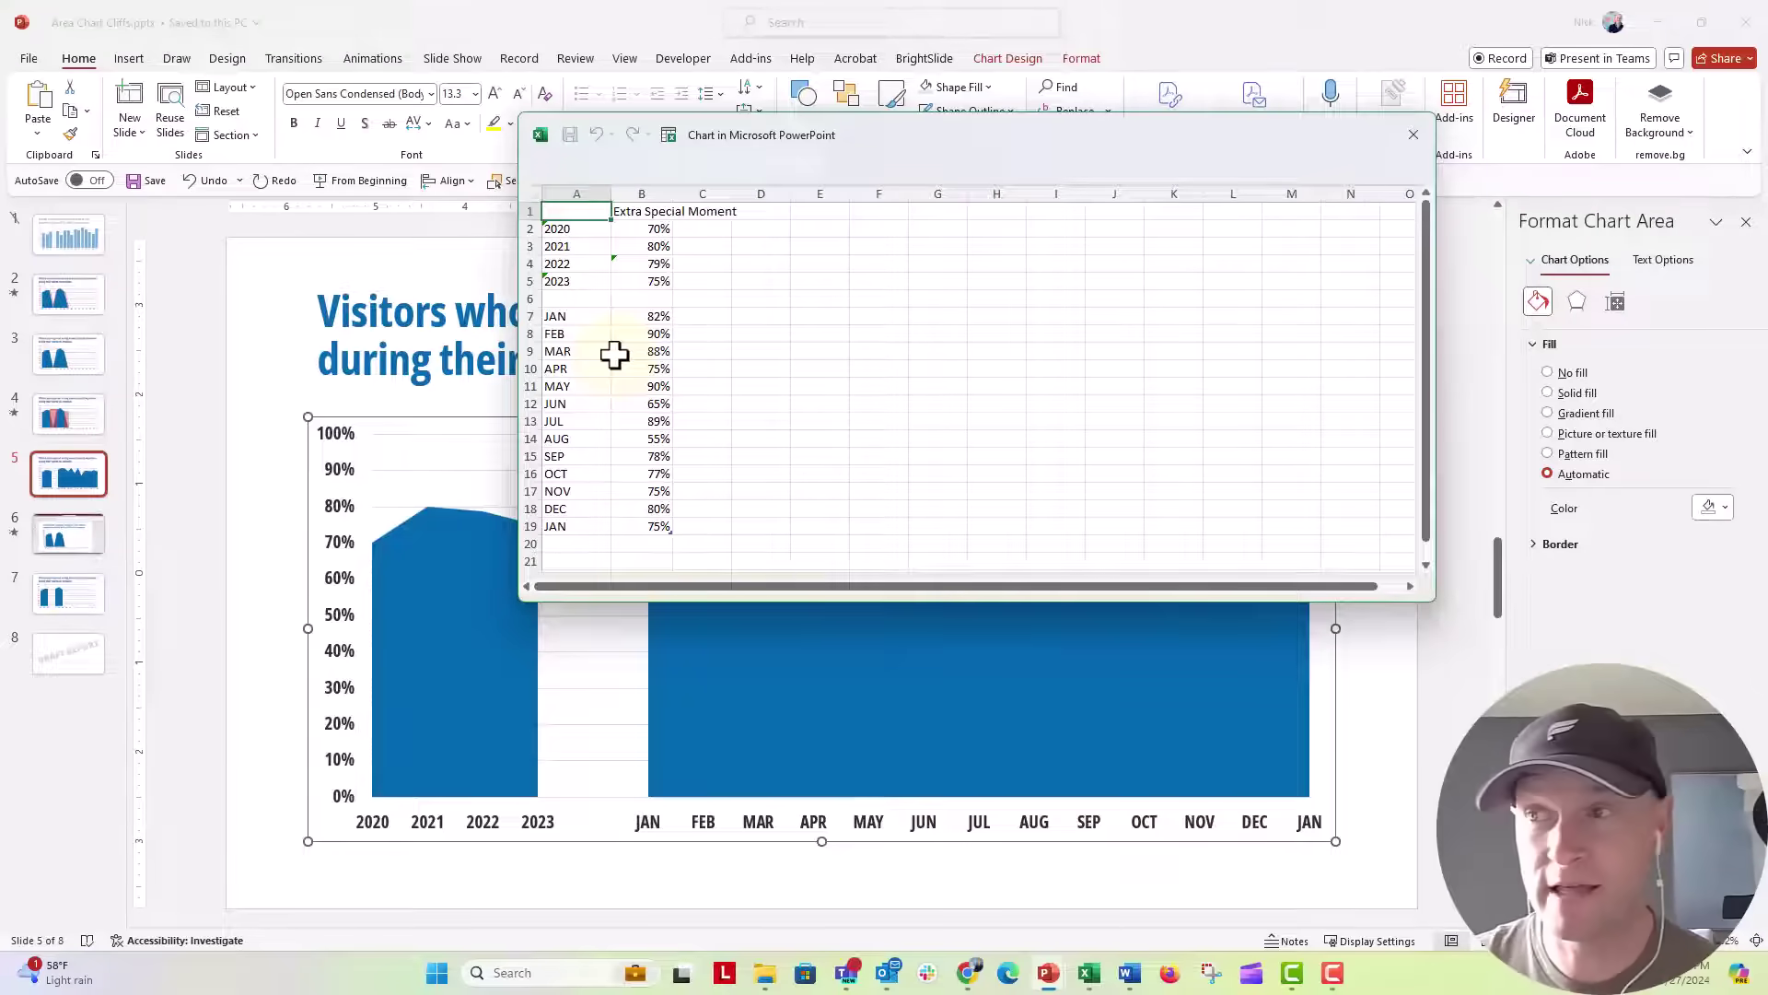
pyautogui.click(1413, 134)
pyautogui.rightClick(676, 509)
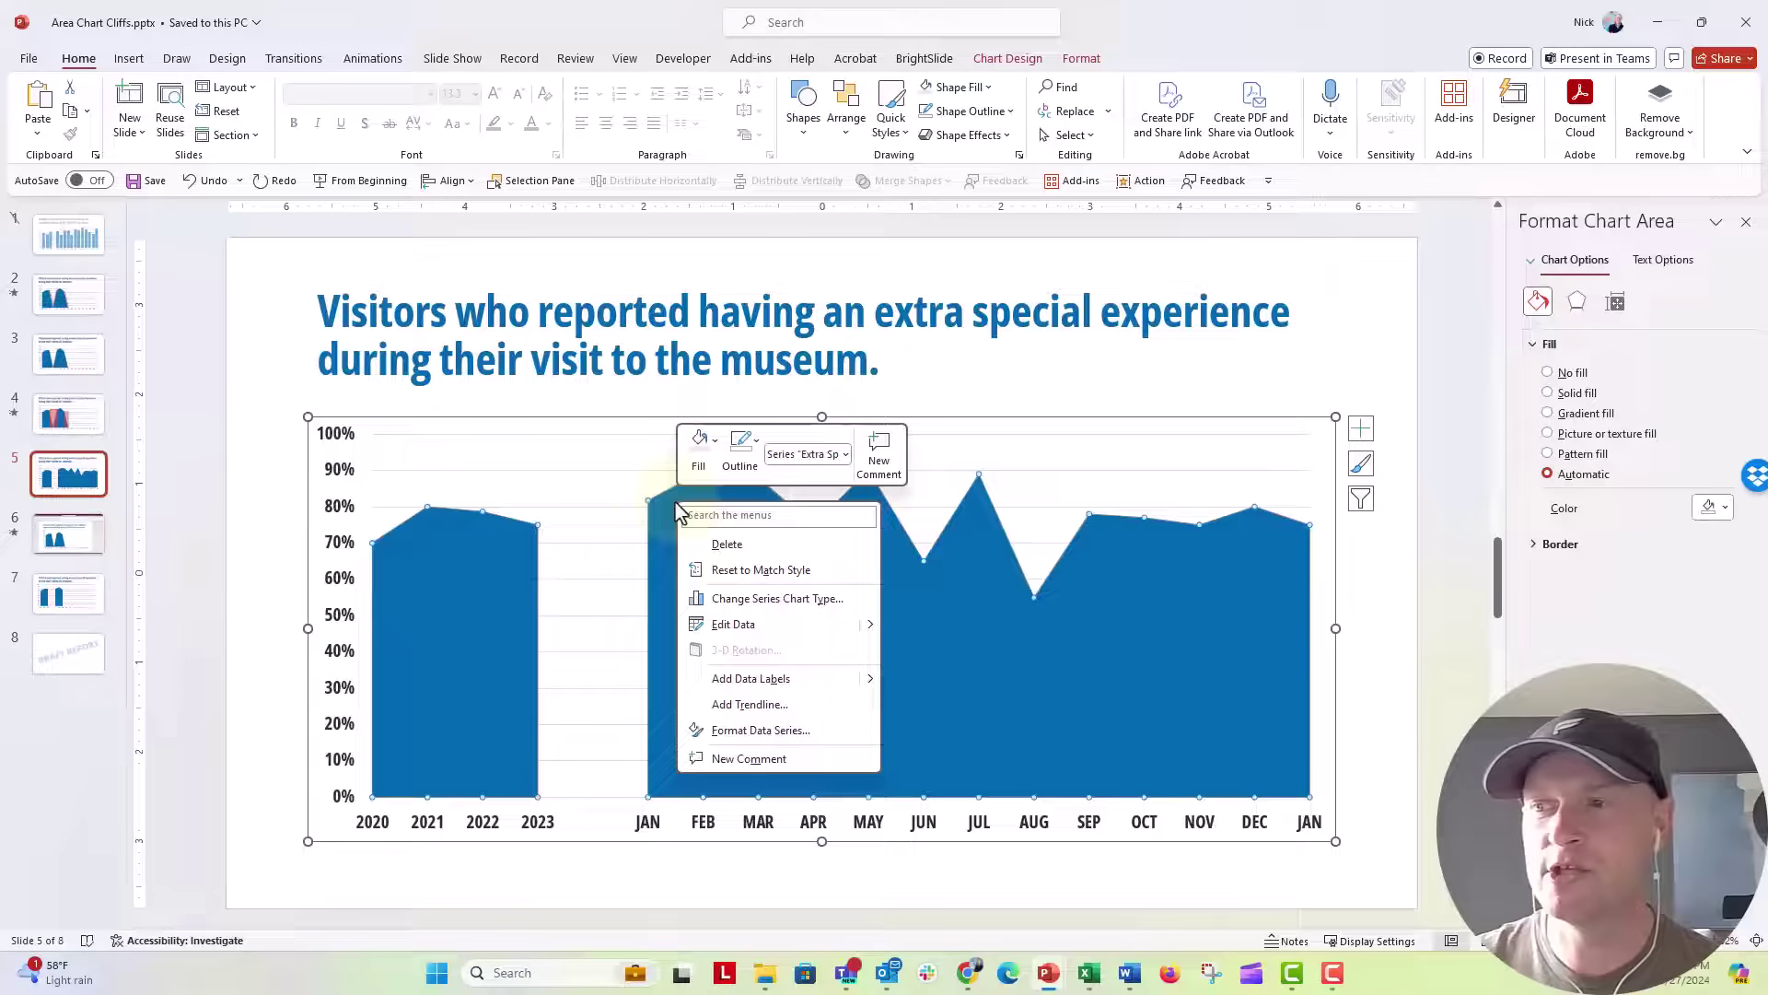
pyautogui.click(859, 622)
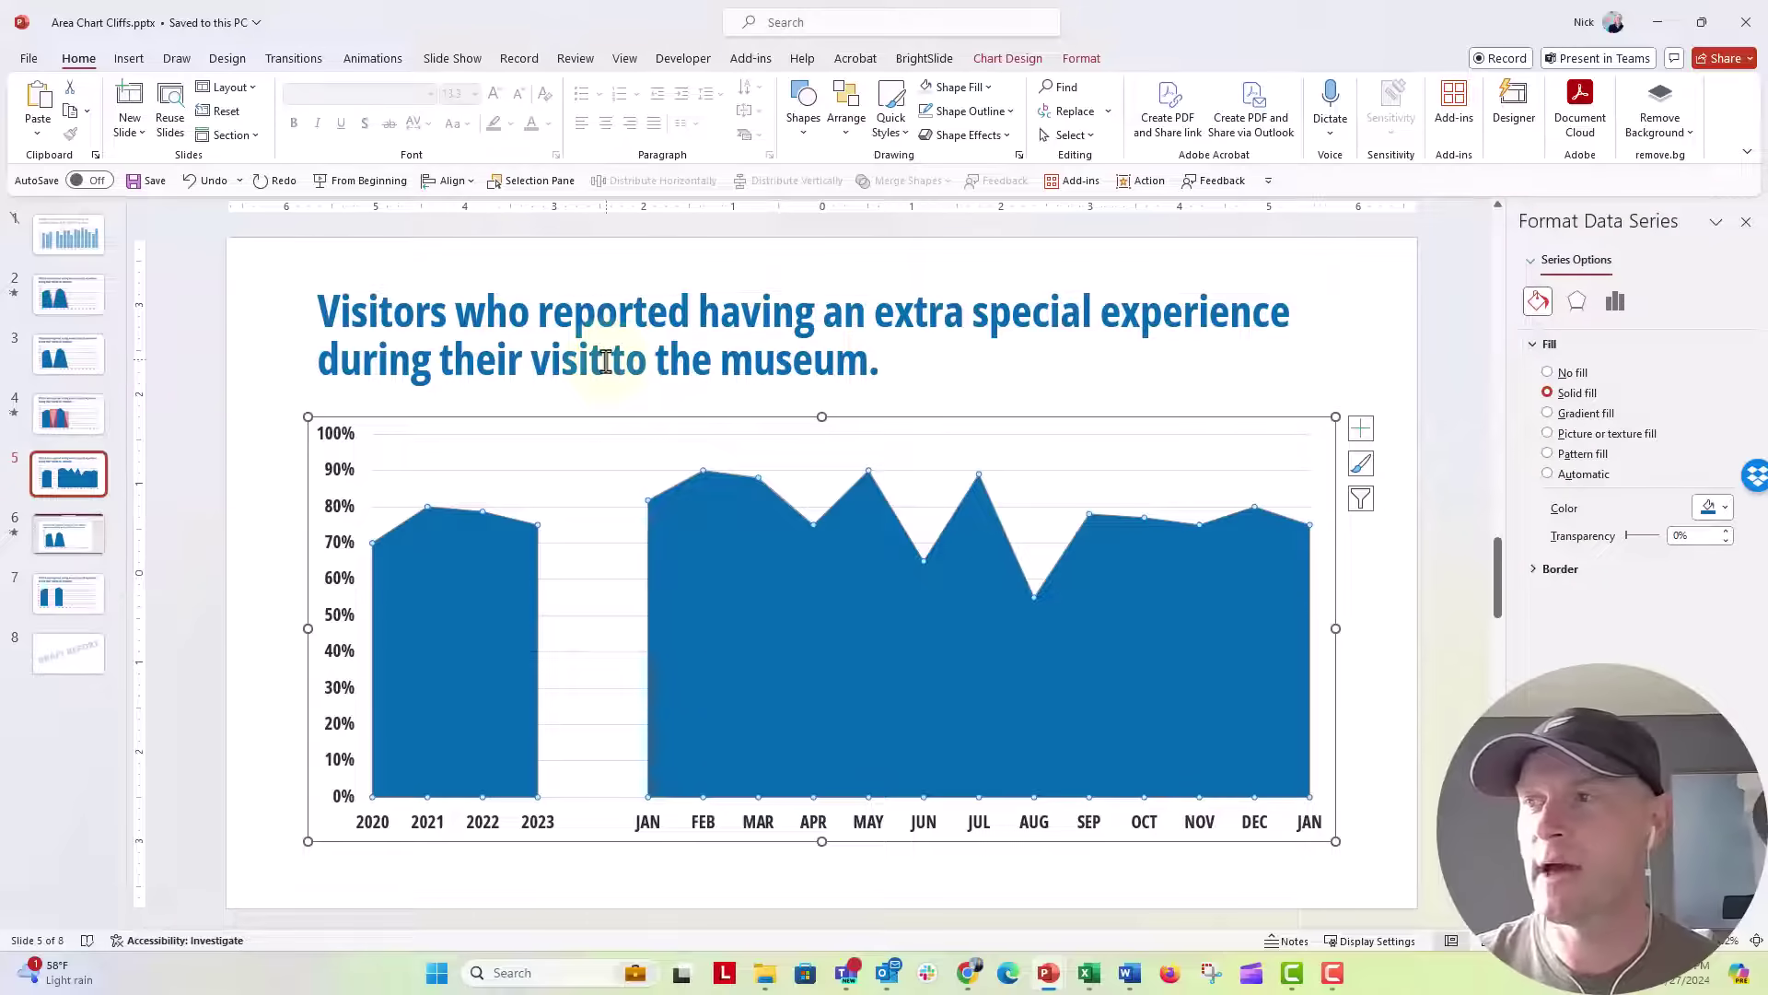
pyautogui.click(1103, 134)
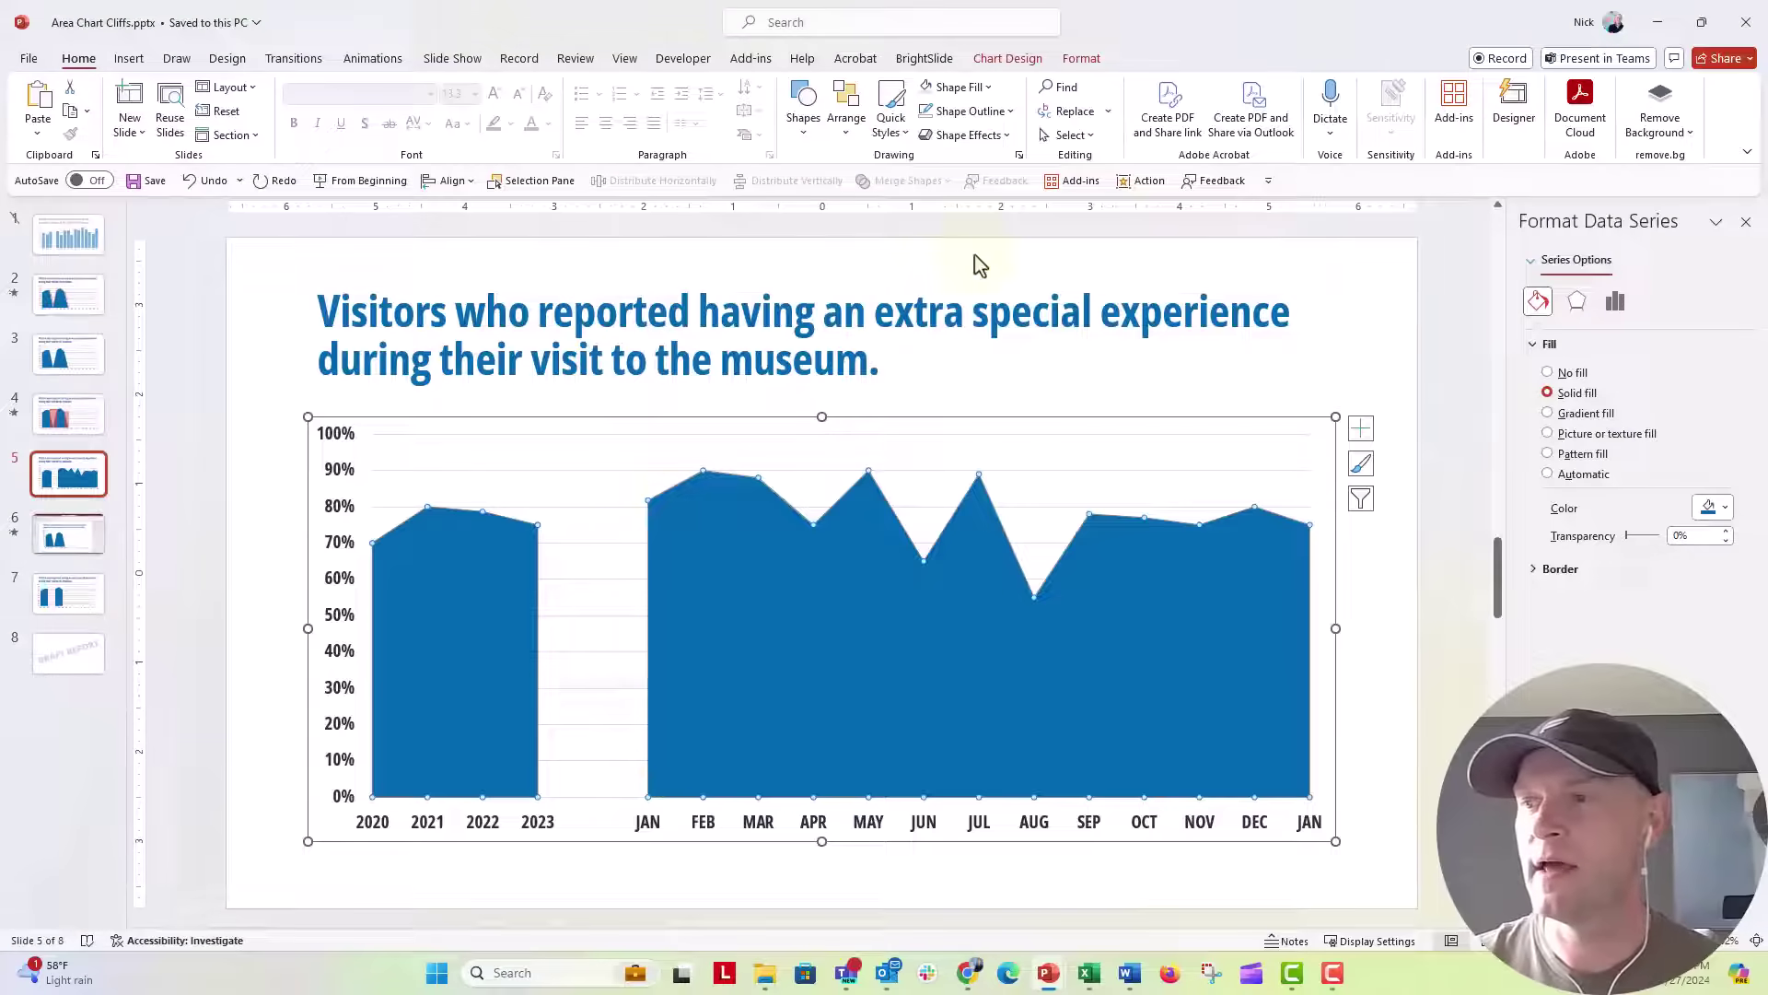
# Open the area series' data in a full Excel workbook with Edit Data in Excel.
pyautogui.rightClick(660, 518)
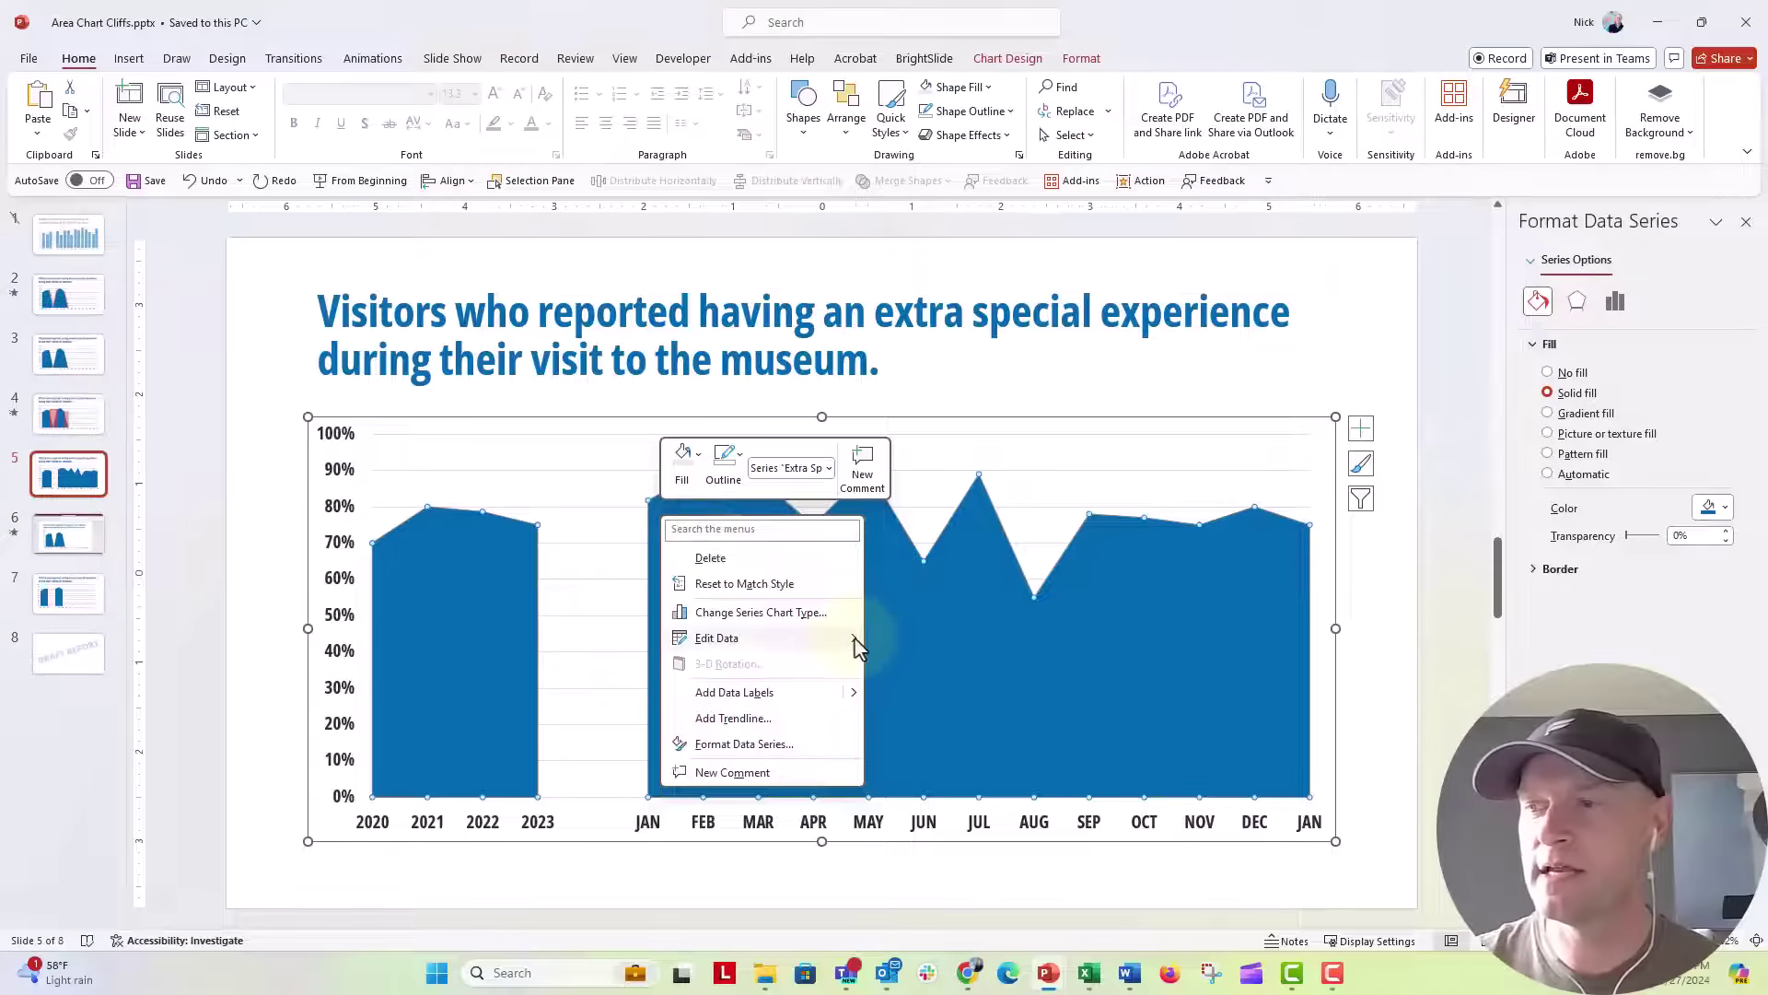
pyautogui.moveTo(855, 639)
pyautogui.click(984, 669)
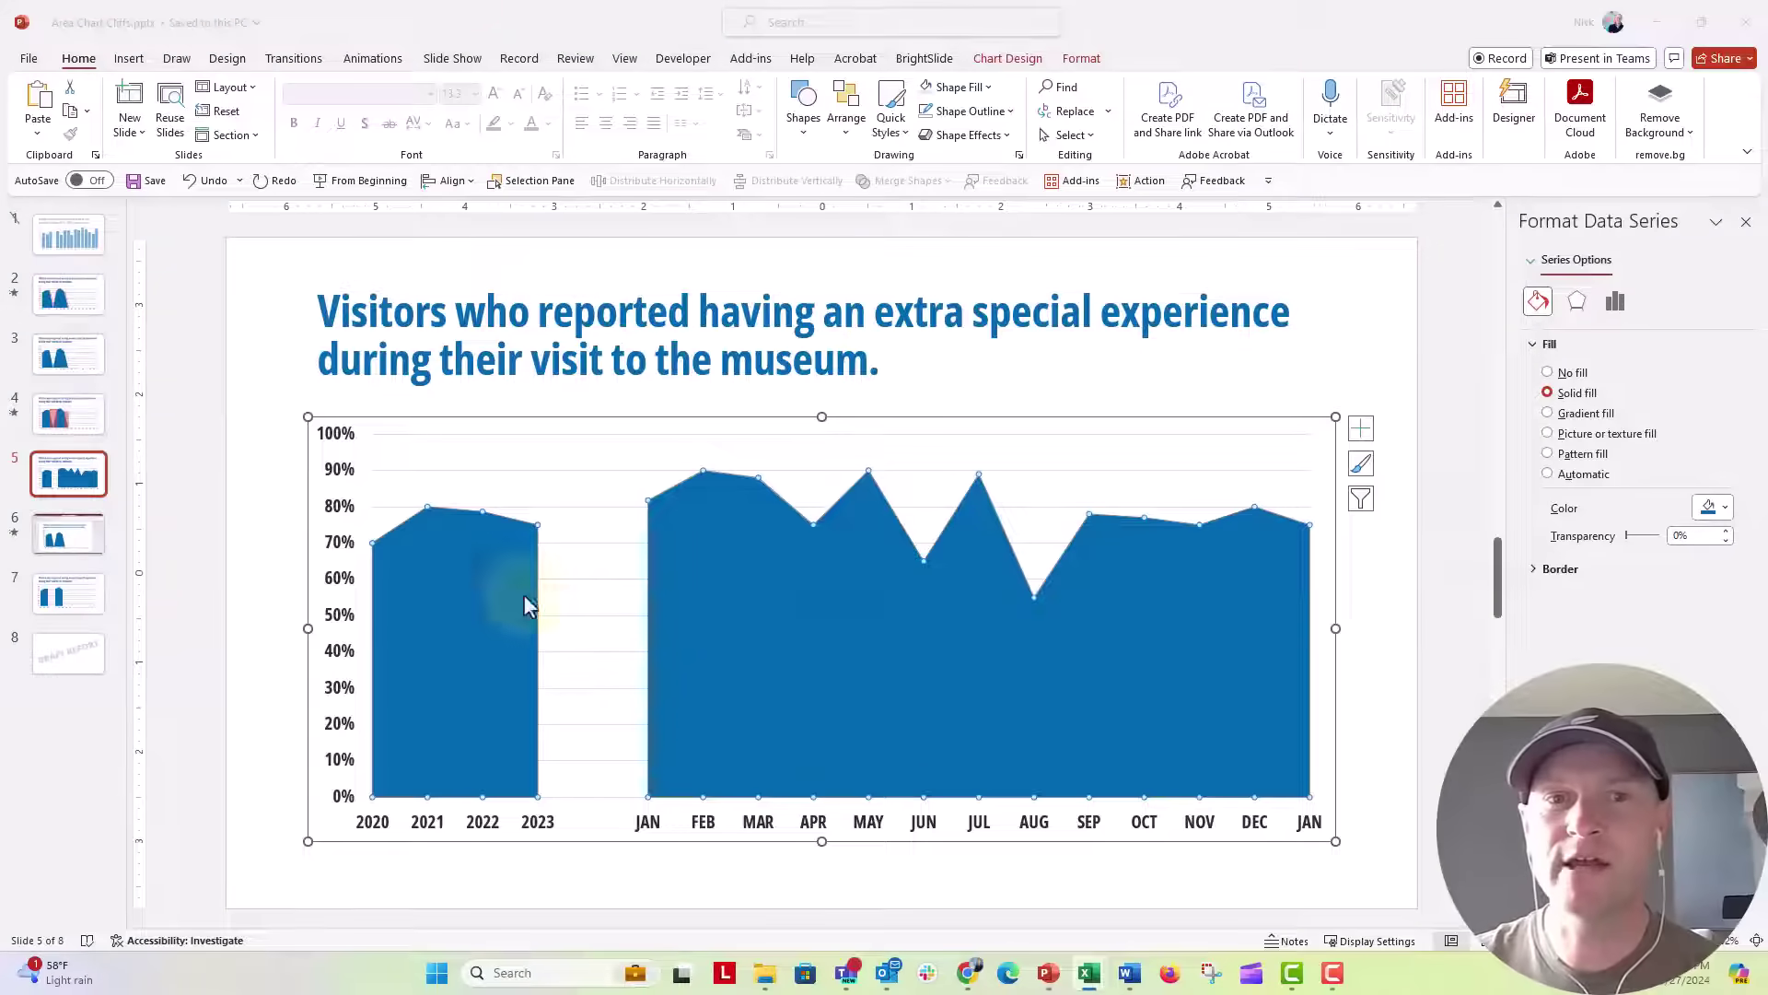
# Reposition and enlarge the Excel data window, then maximize it.
pyautogui.moveTo(158, 323); pyautogui.dragTo(553, 232)
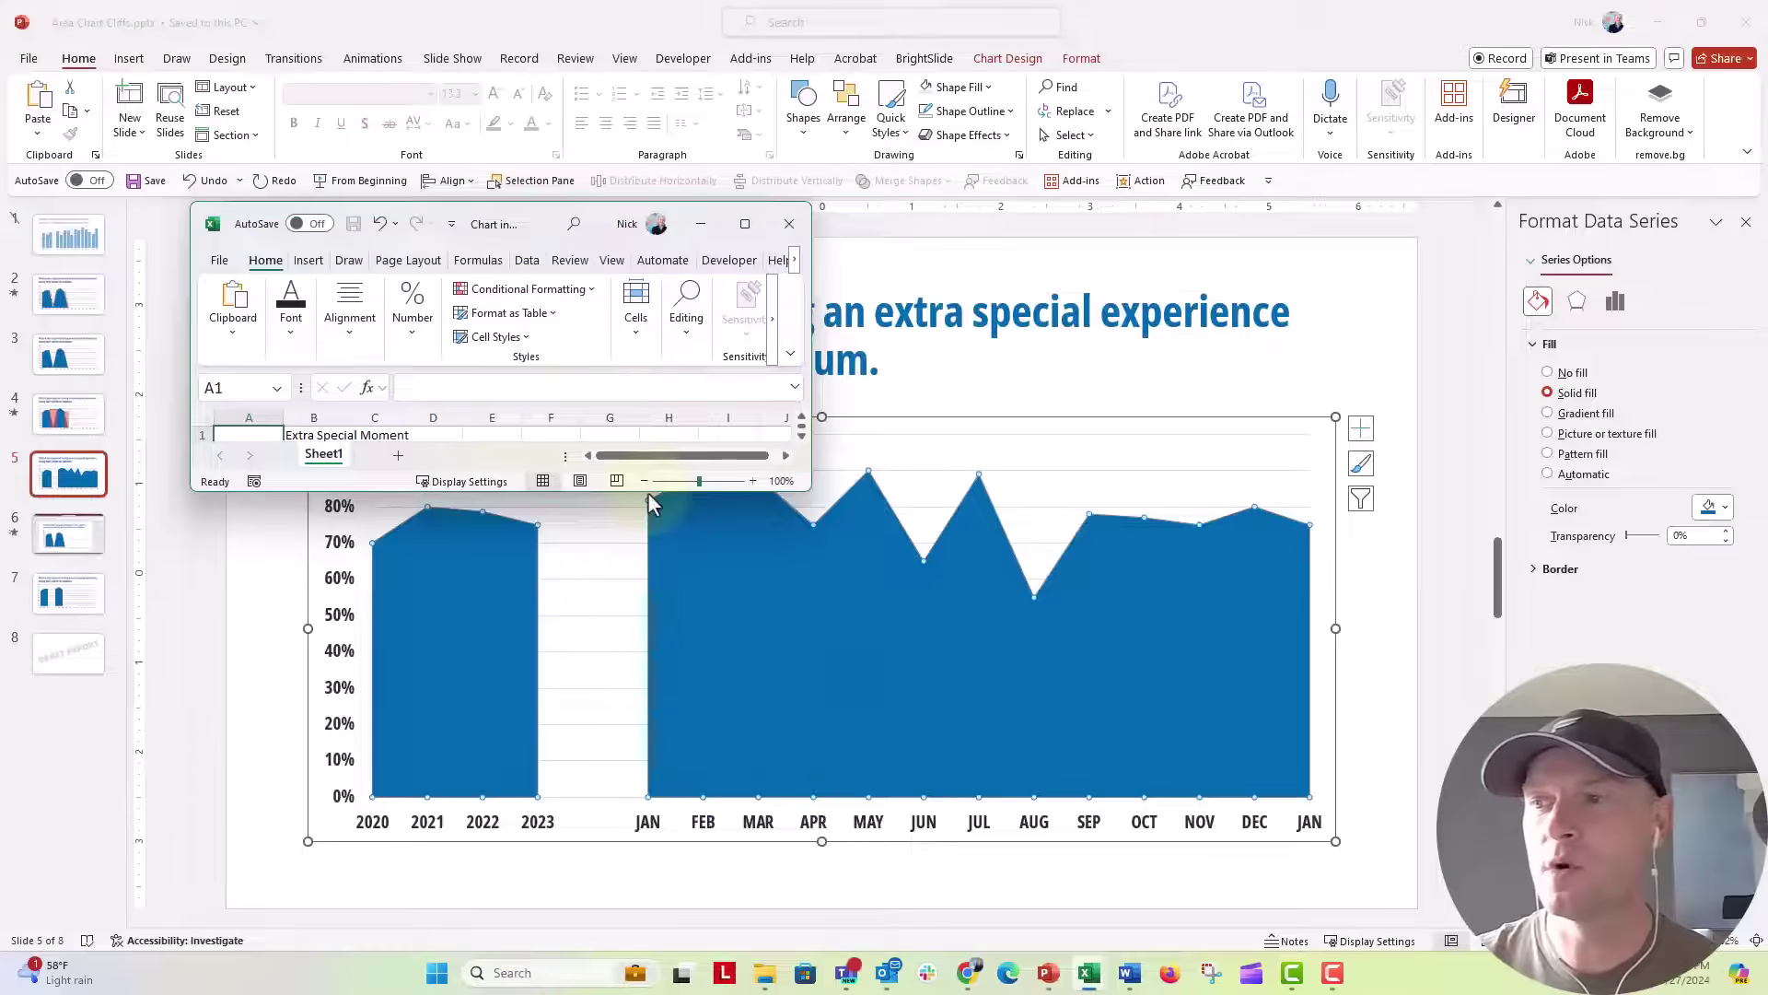
pyautogui.moveTo(649, 491); pyautogui.dragTo(650, 816)
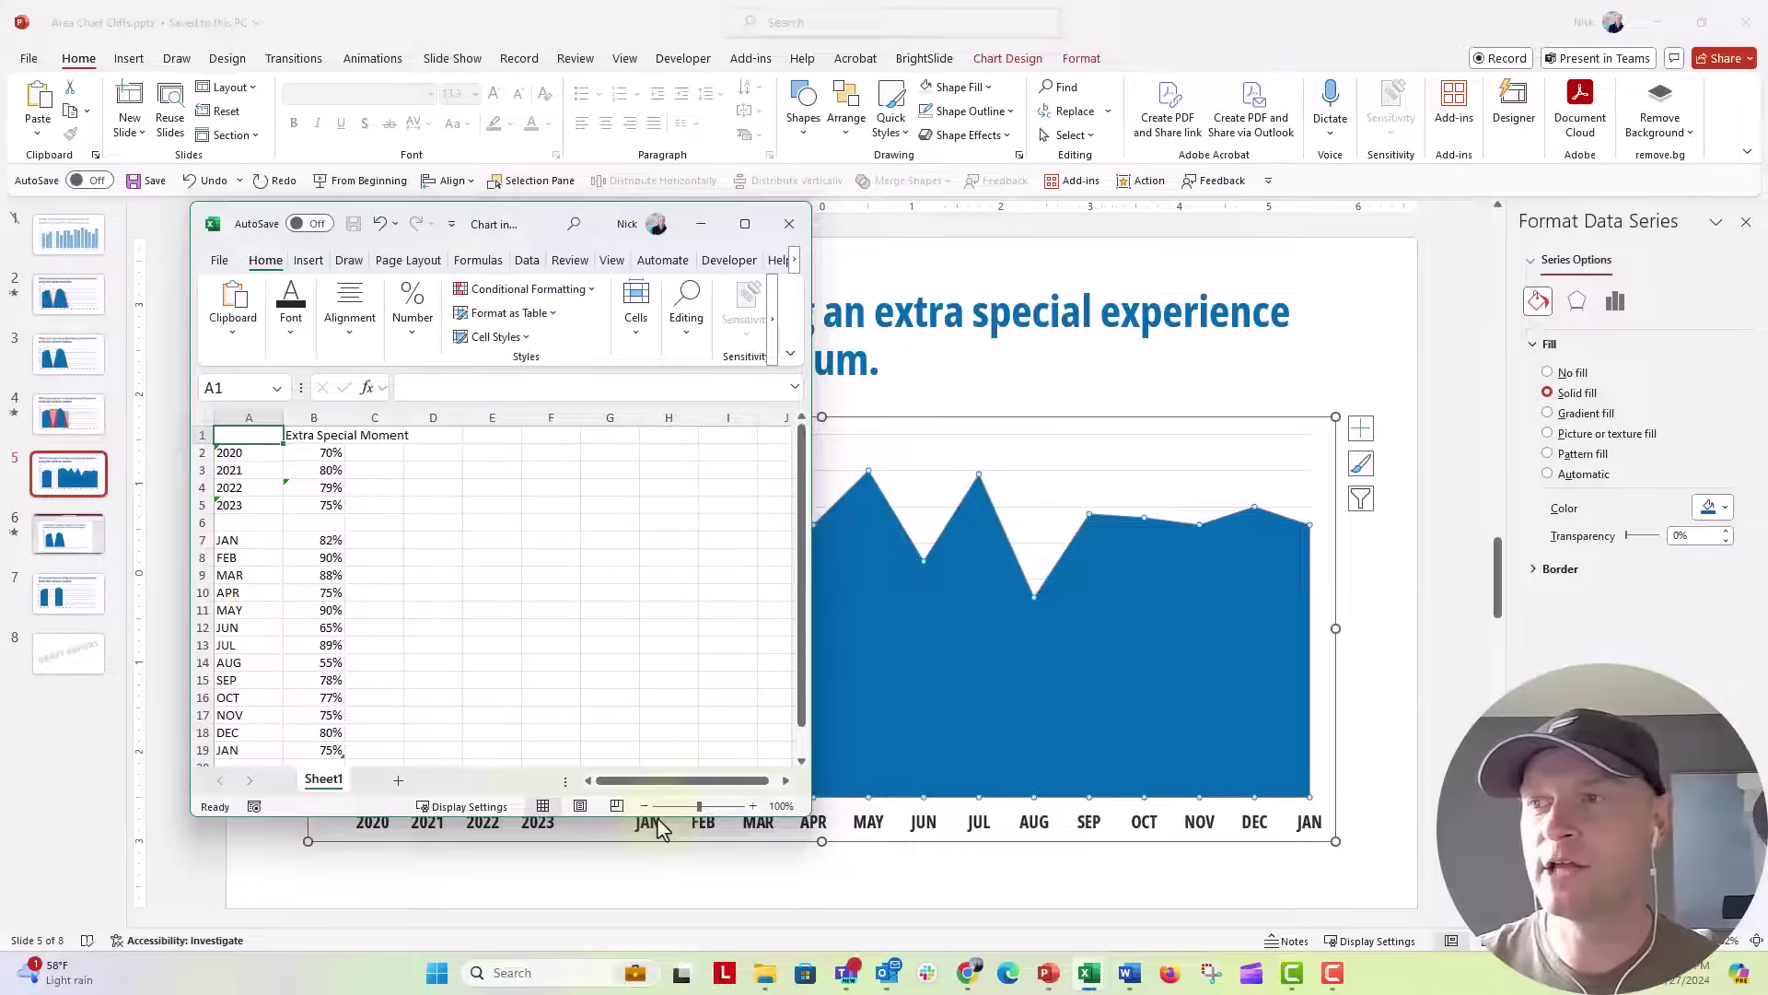
pyautogui.moveTo(541, 223); pyautogui.dragTo(443, 105)
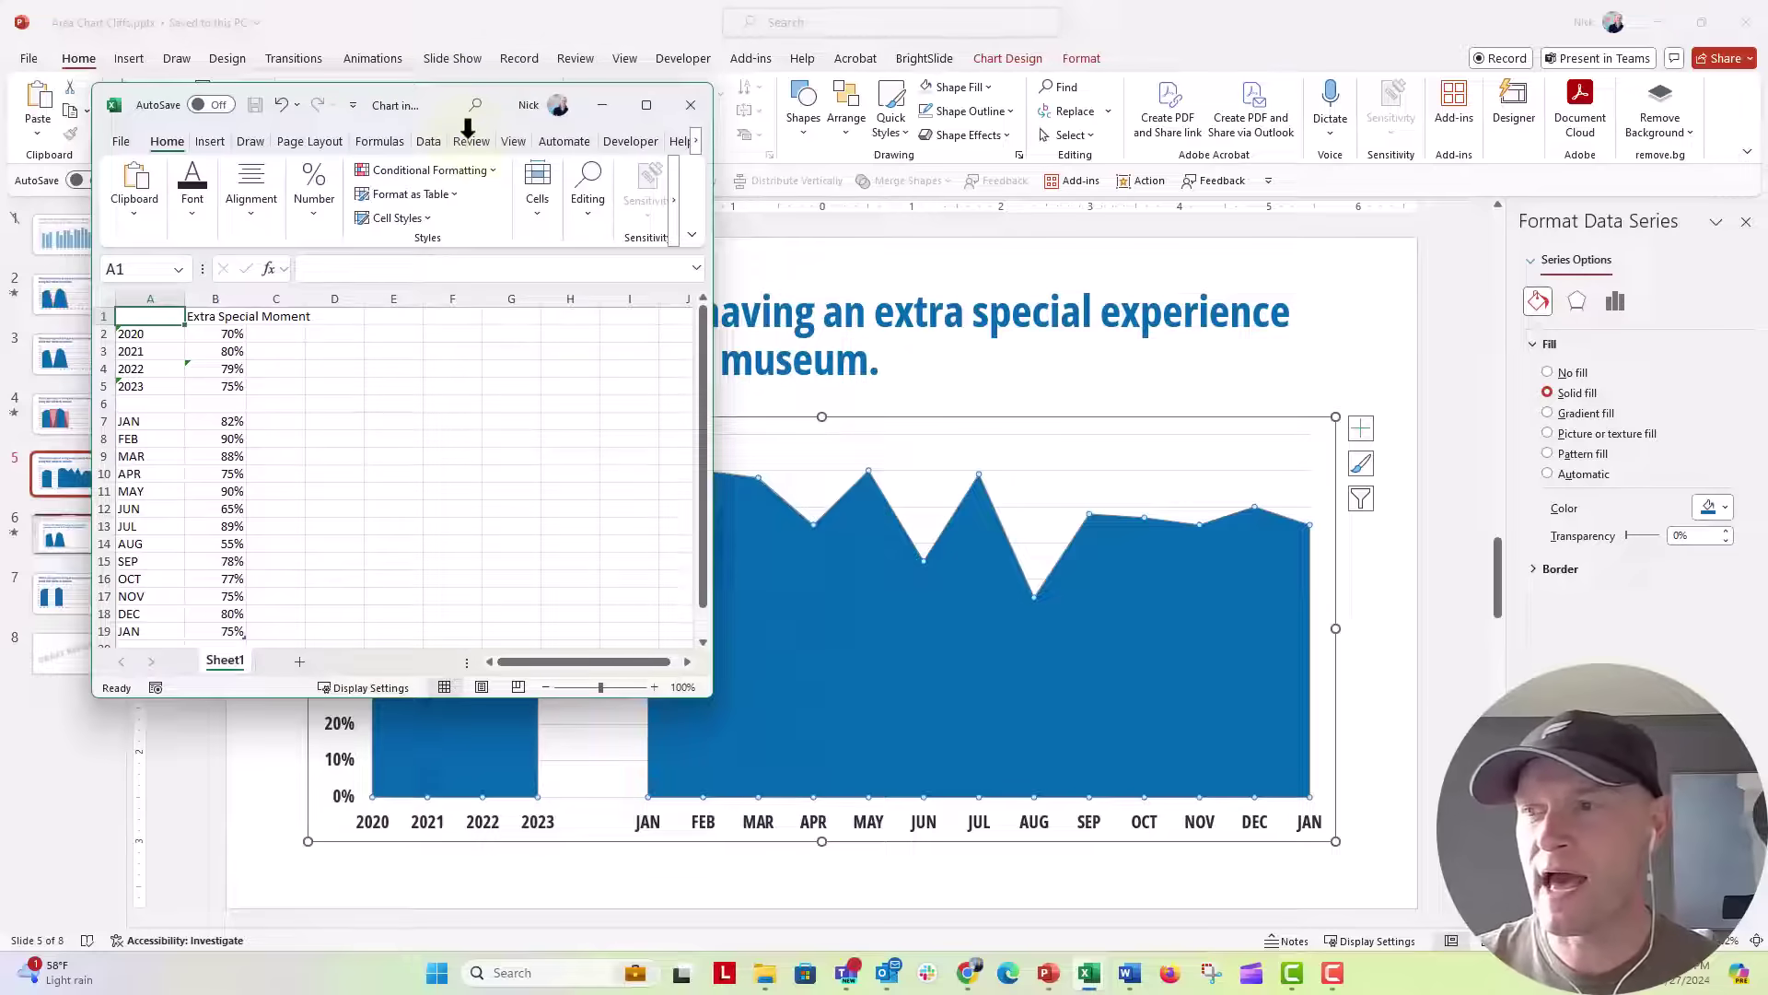
pyautogui.moveTo(711, 498); pyautogui.dragTo(1038, 502)
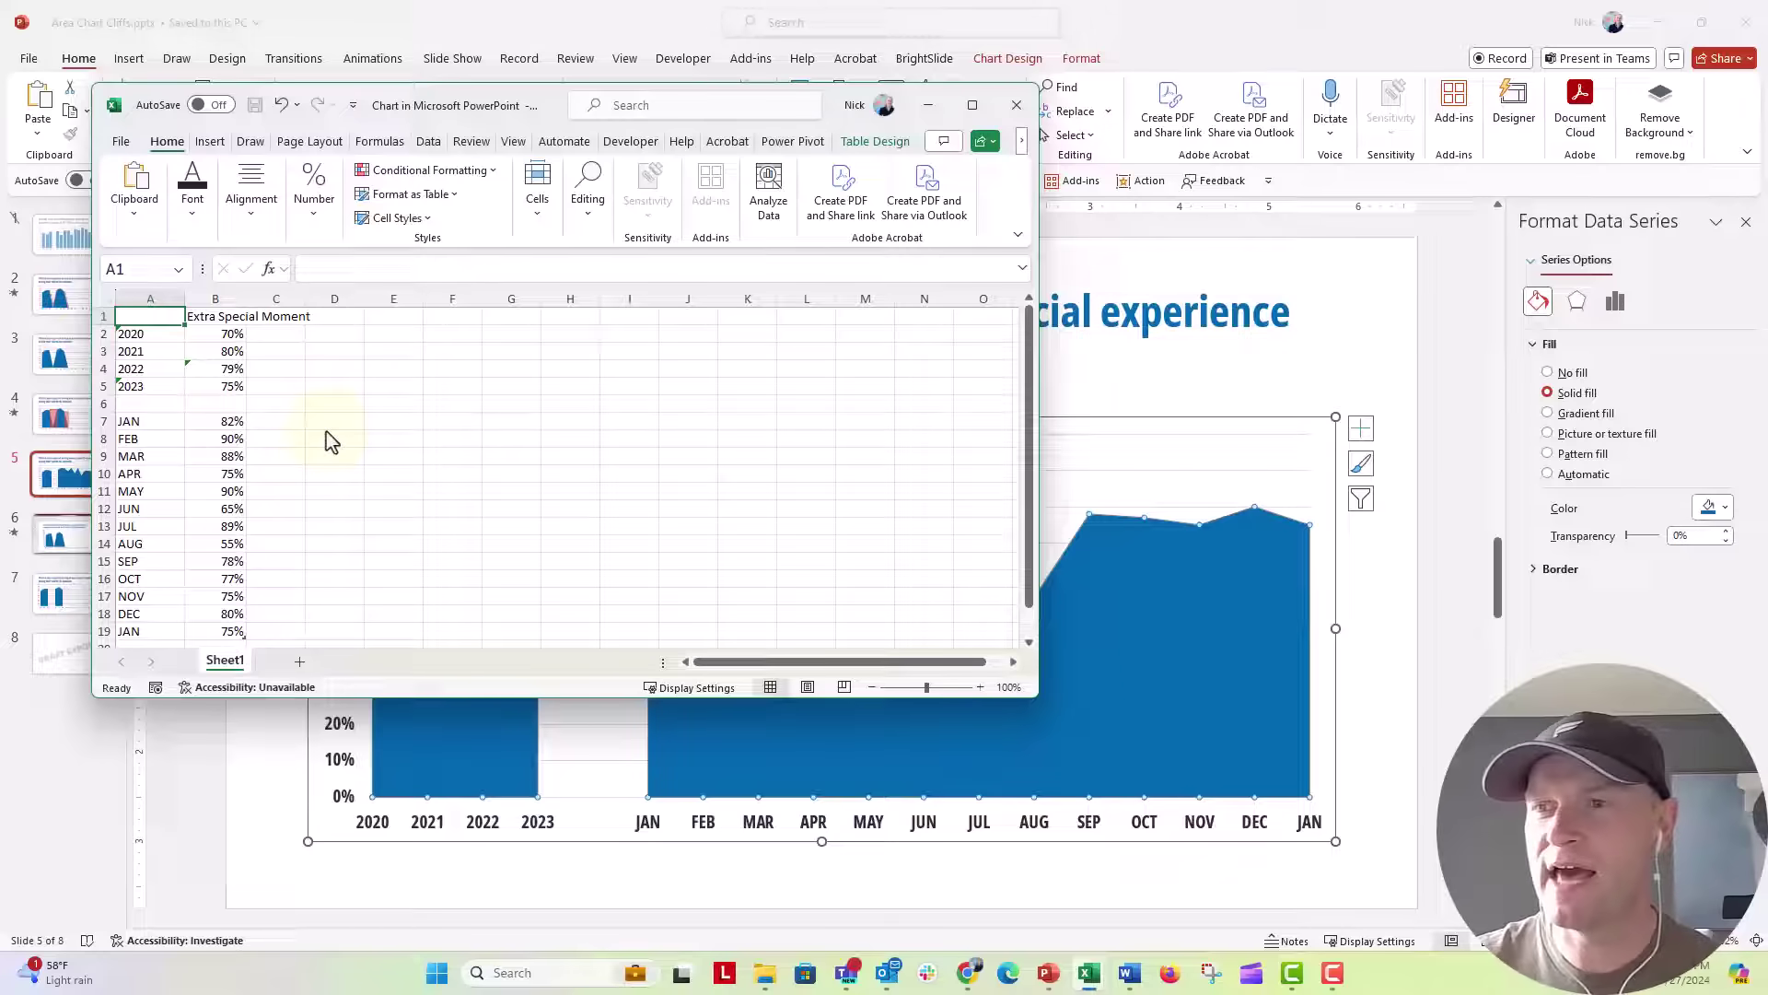
pyautogui.click(973, 105)
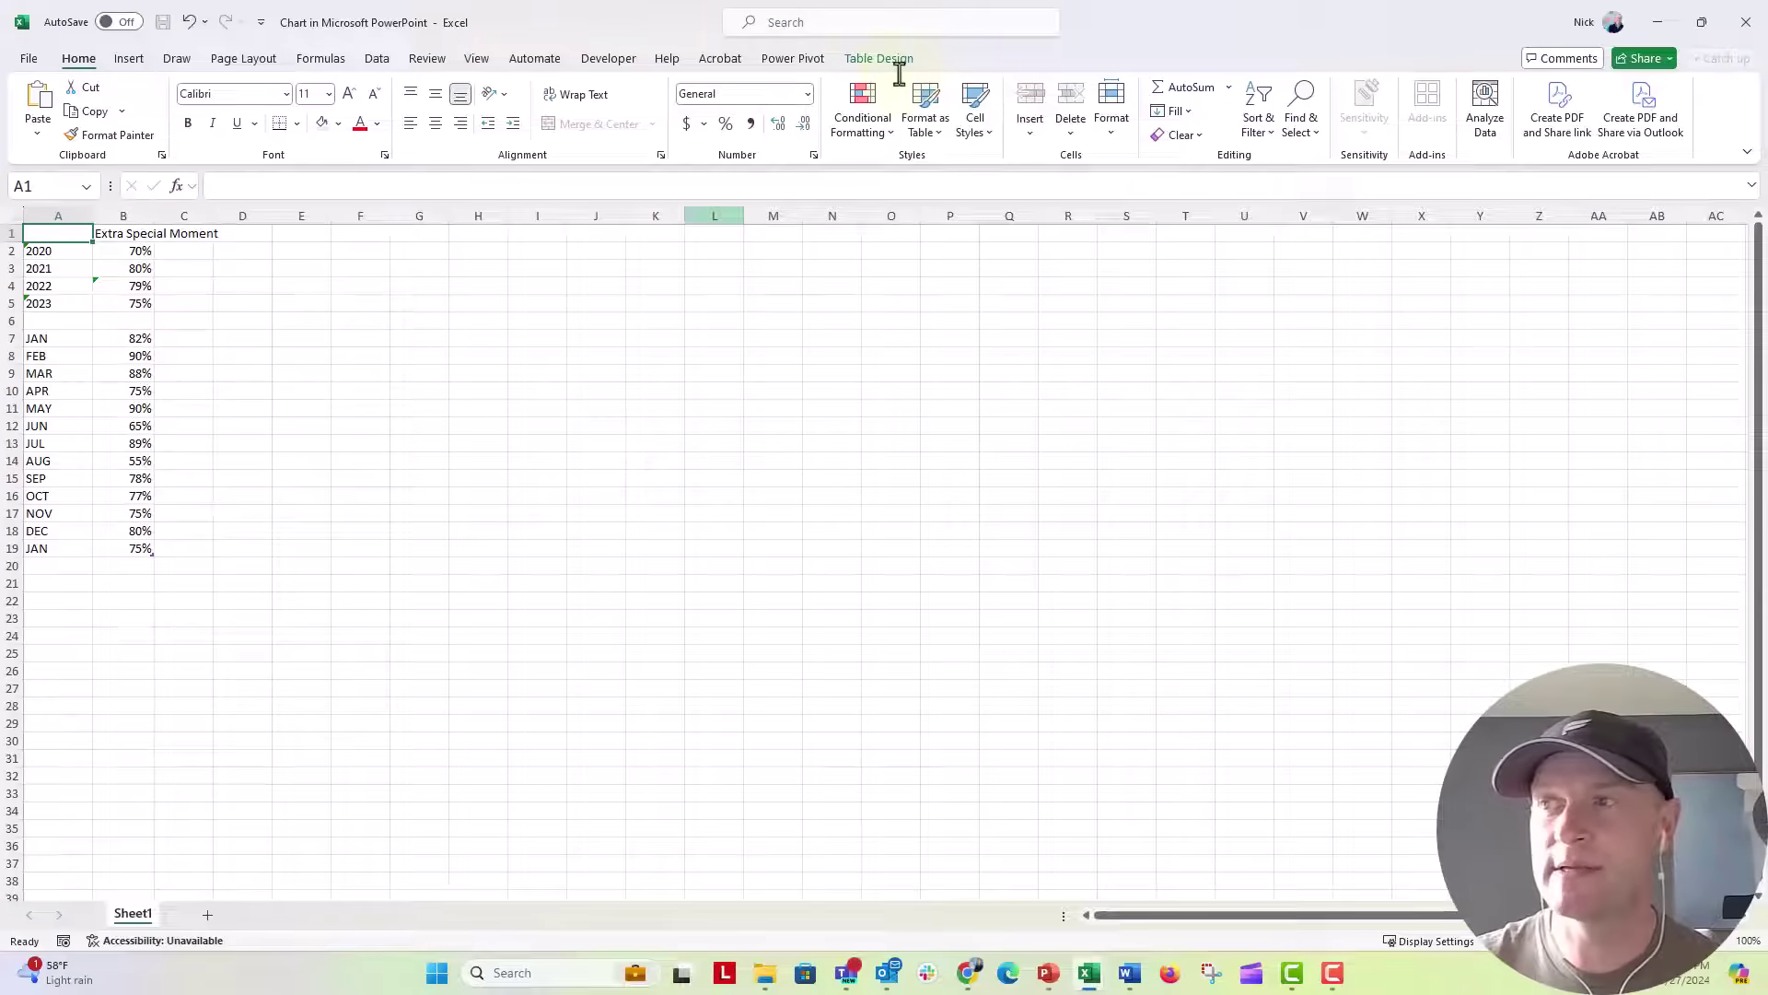
# Resize the chart's data table to $A$1:$B$13 from Table Design.
pyautogui.click(866, 60)
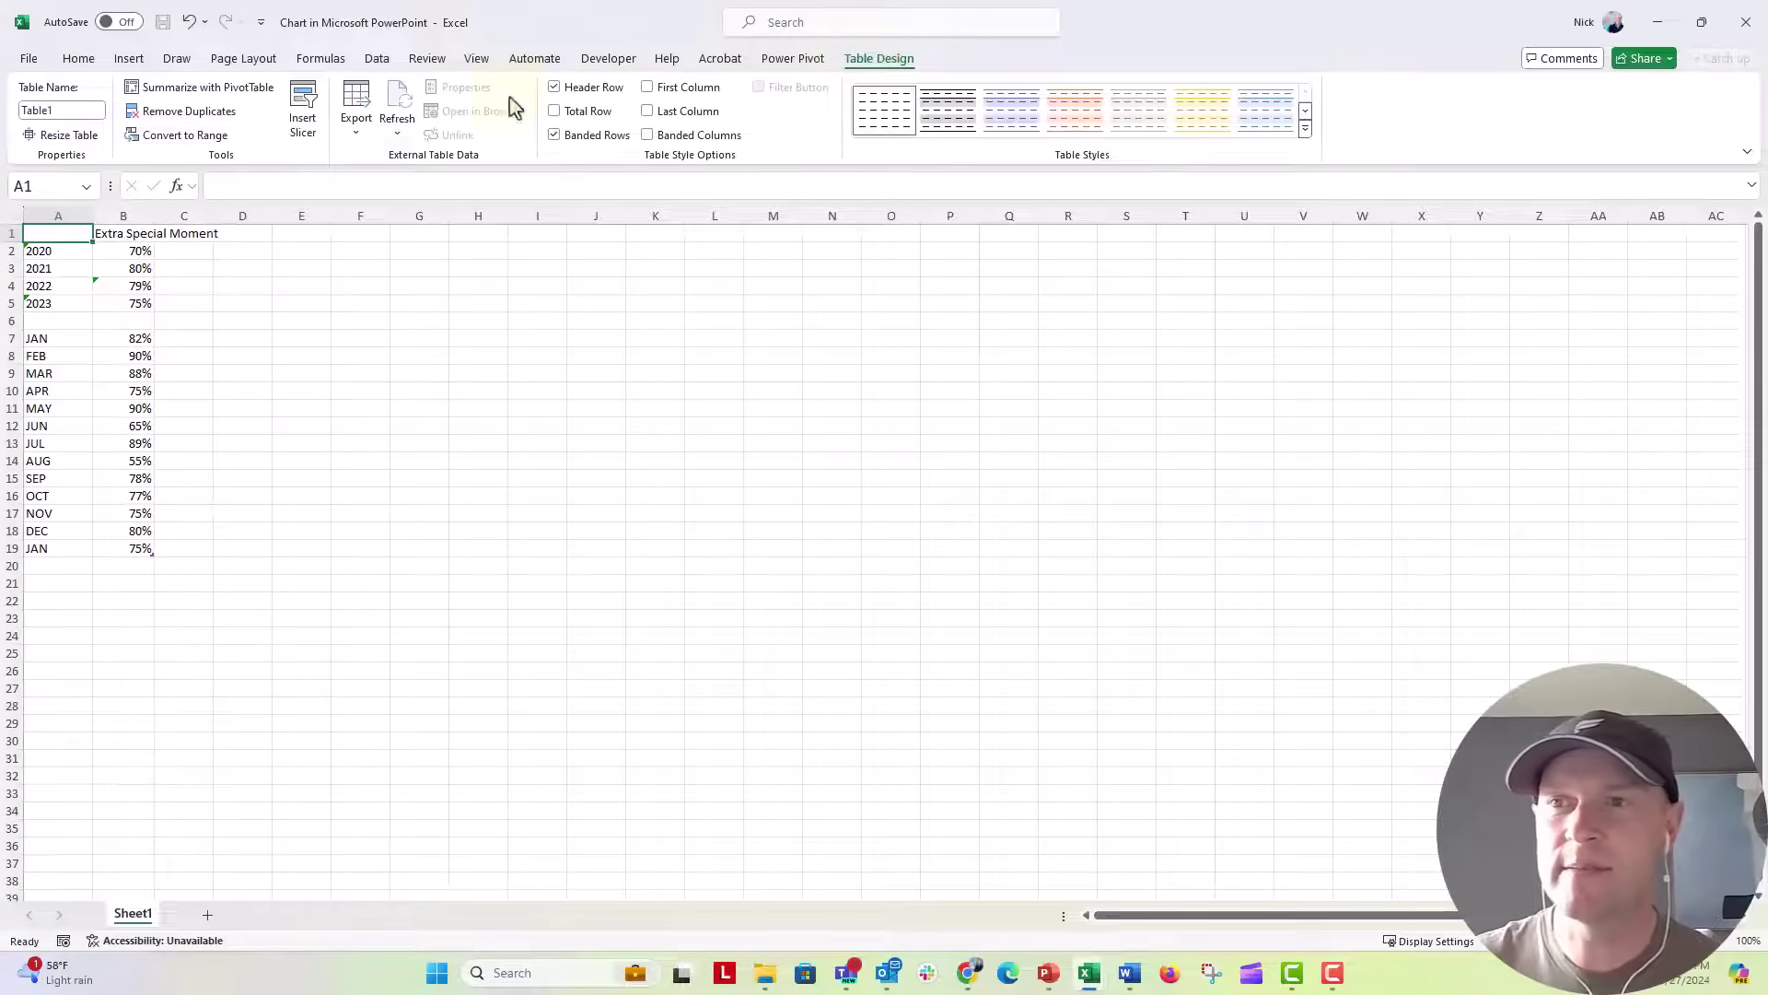
pyautogui.click(88, 143)
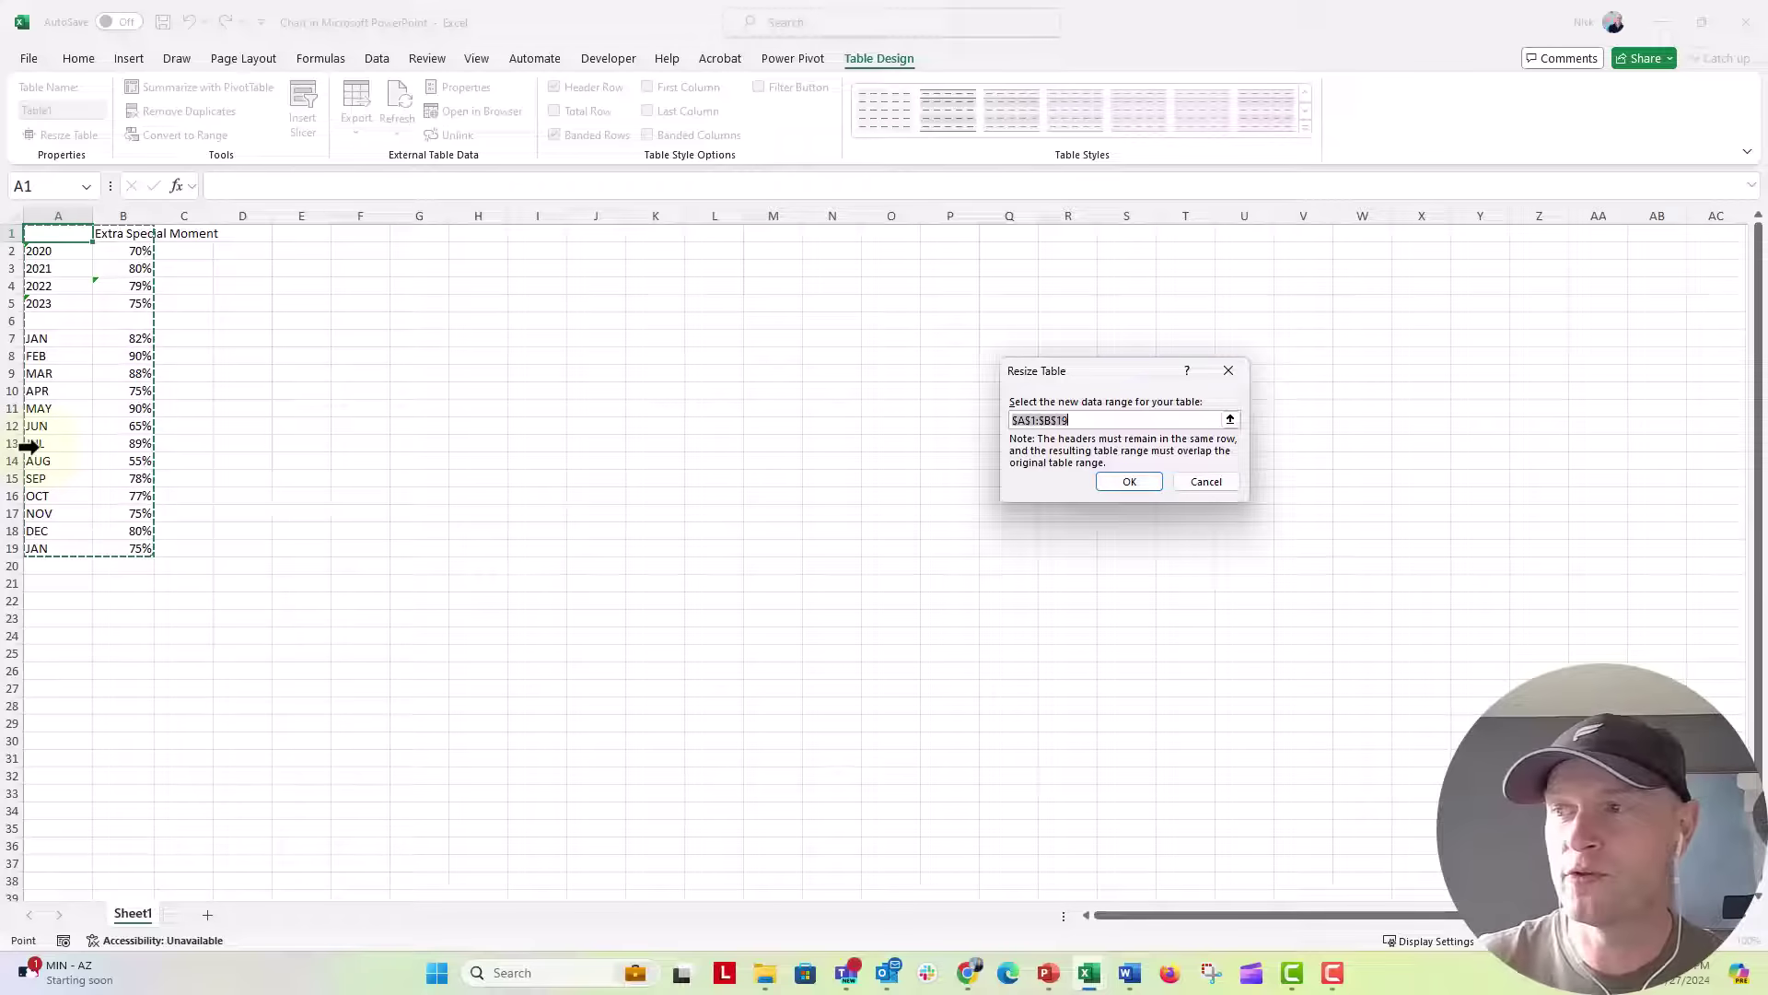
pyautogui.click(1082, 423)
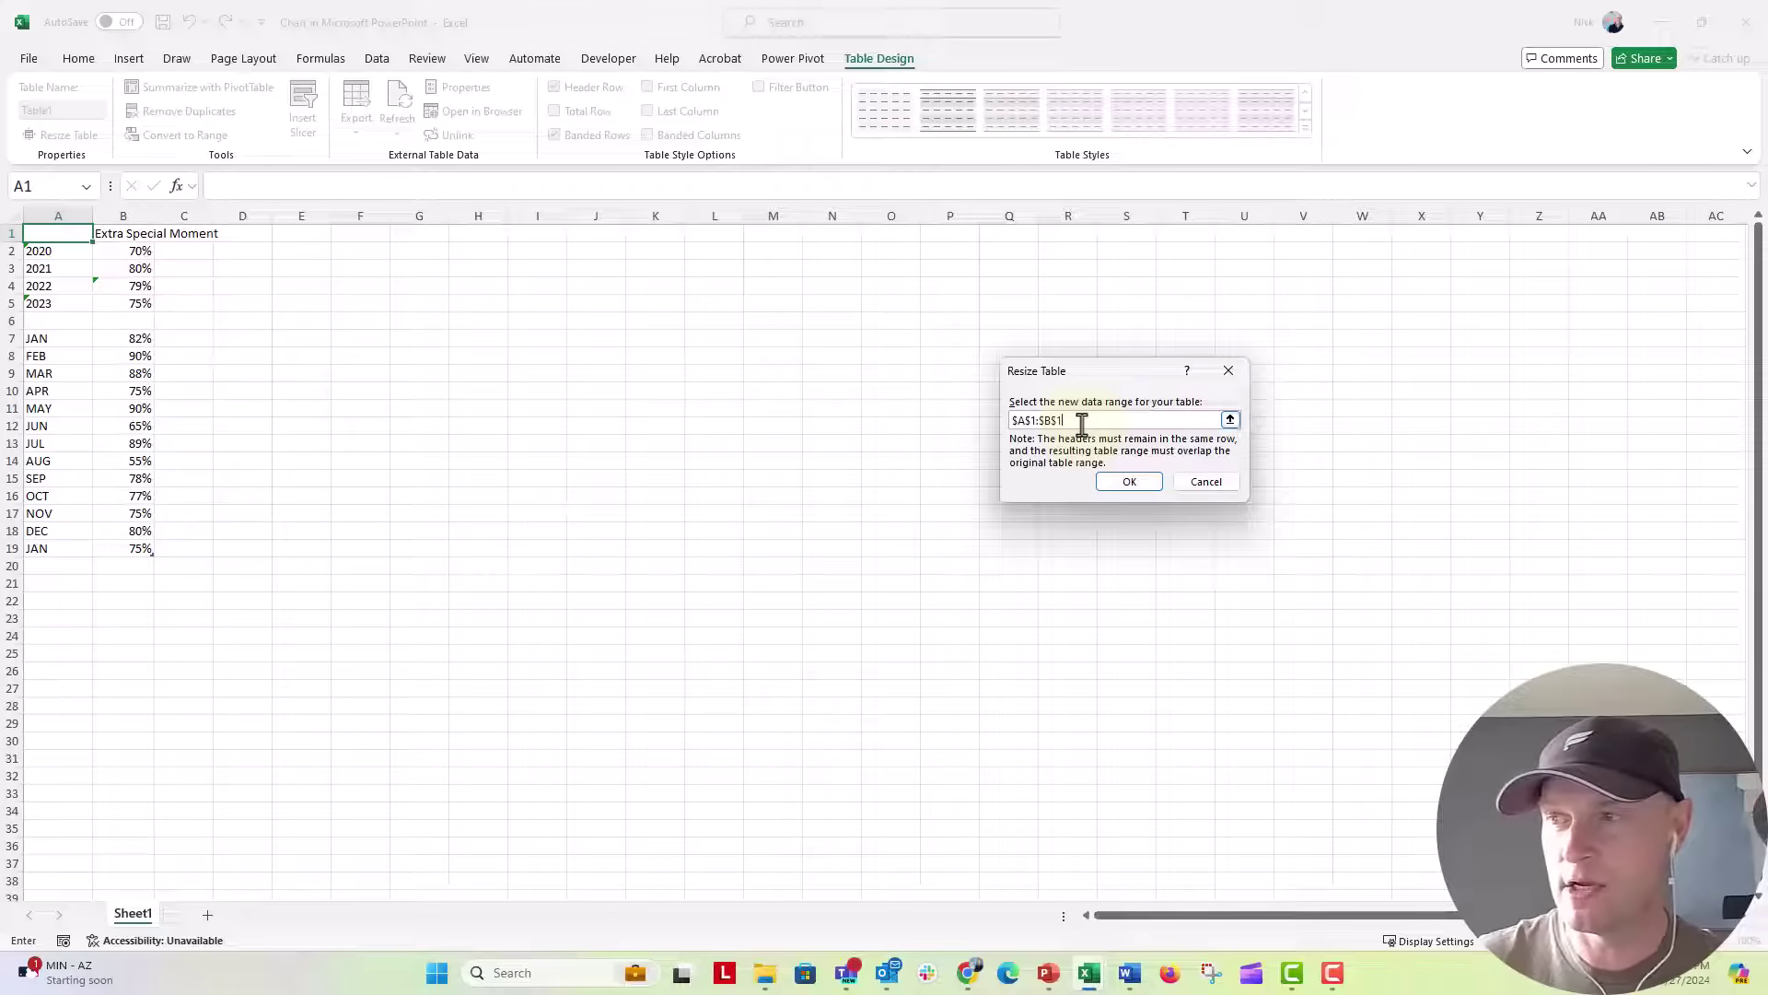
pyautogui.click(1125, 482)
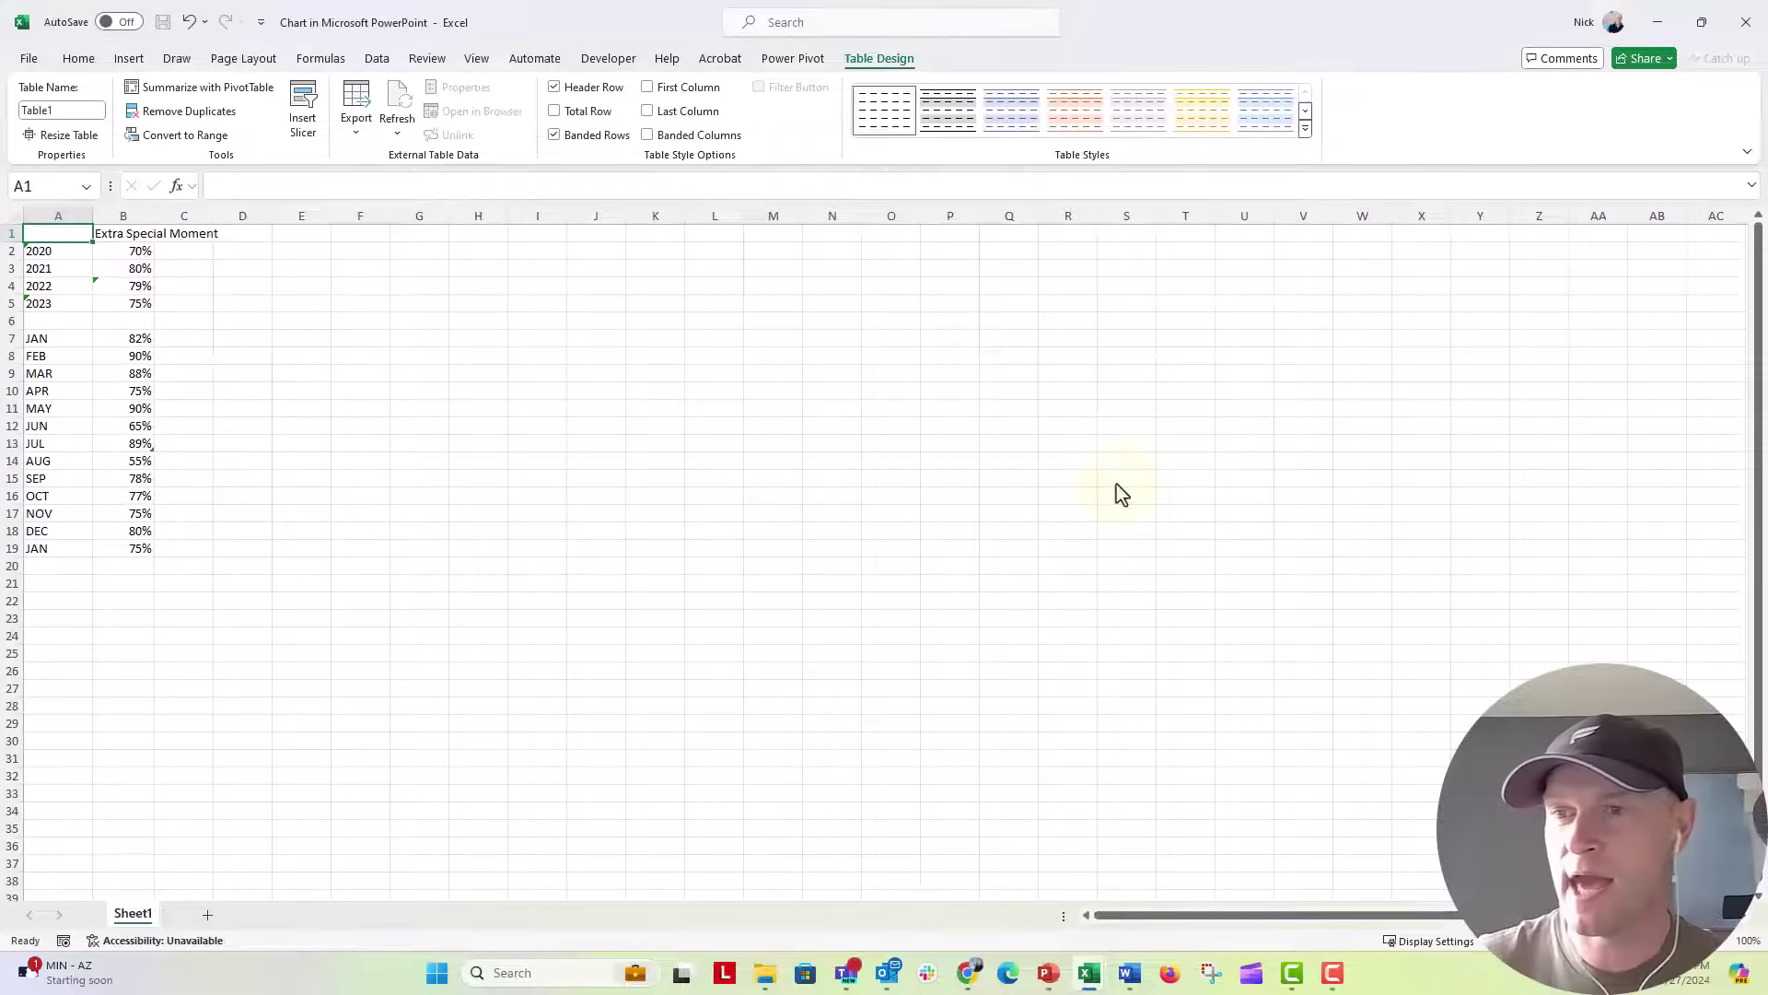
# Close Excel to return to the slide and bring up the area series' options.
pyautogui.click(1744, 29)
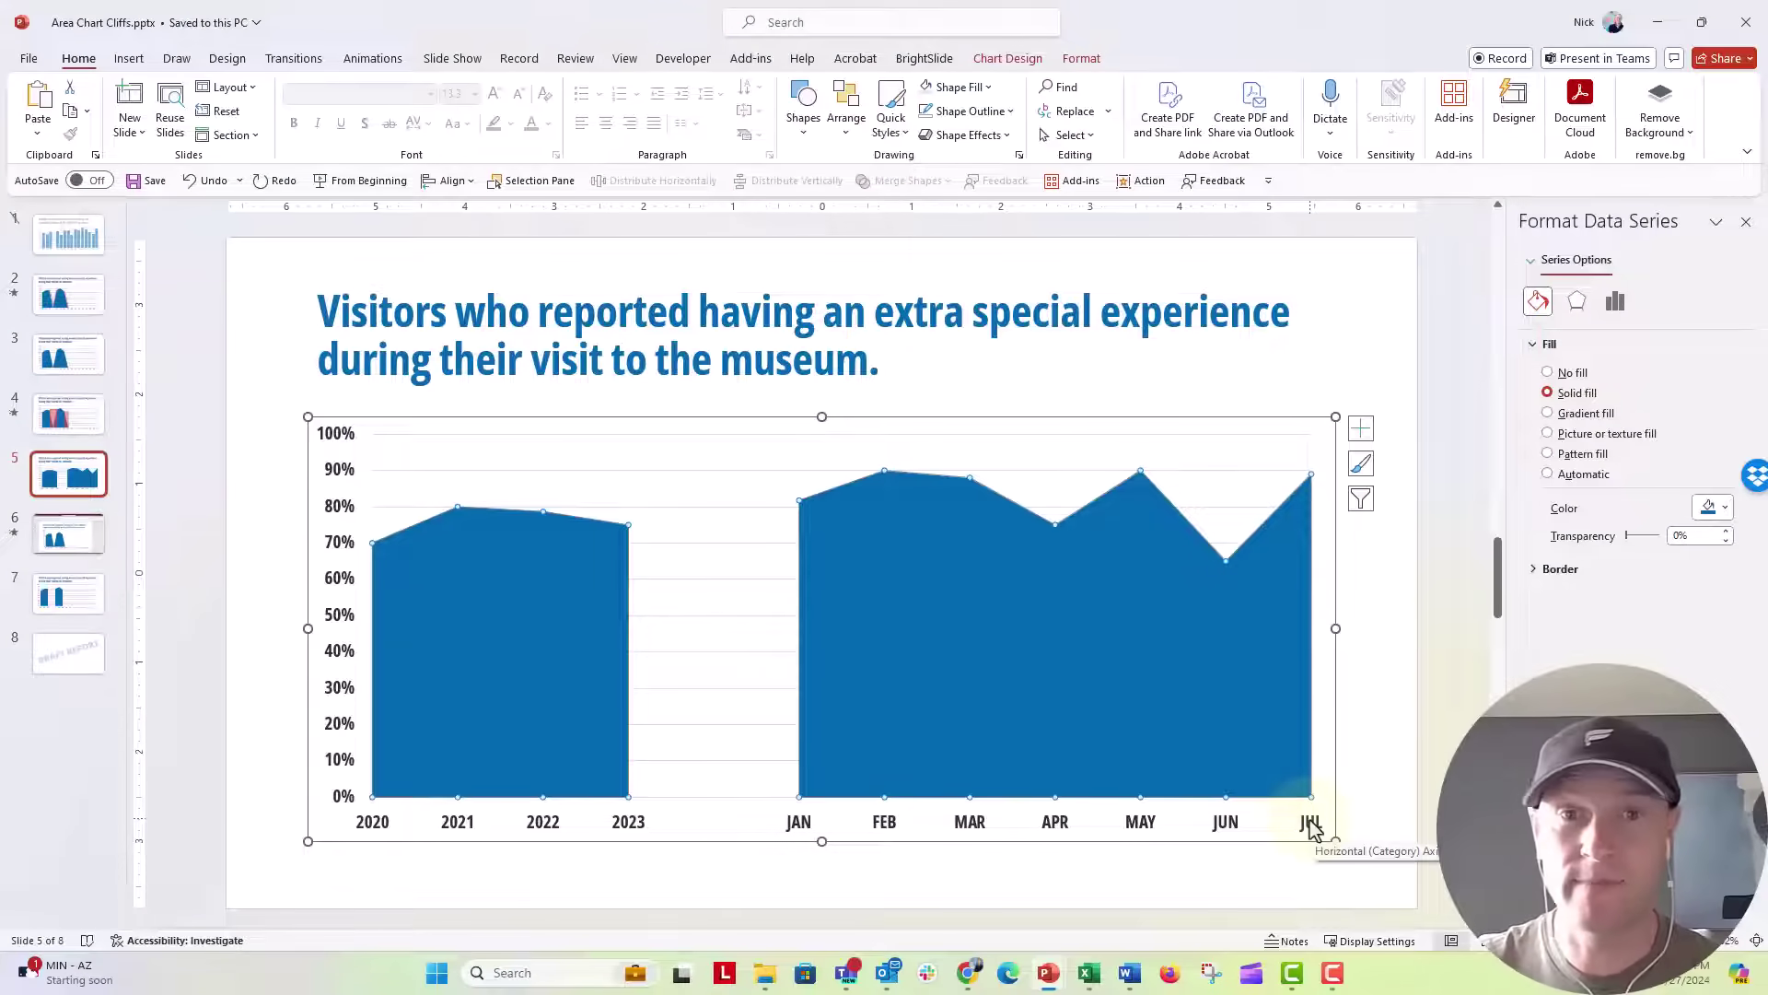
pyautogui.rightClick(889, 499)
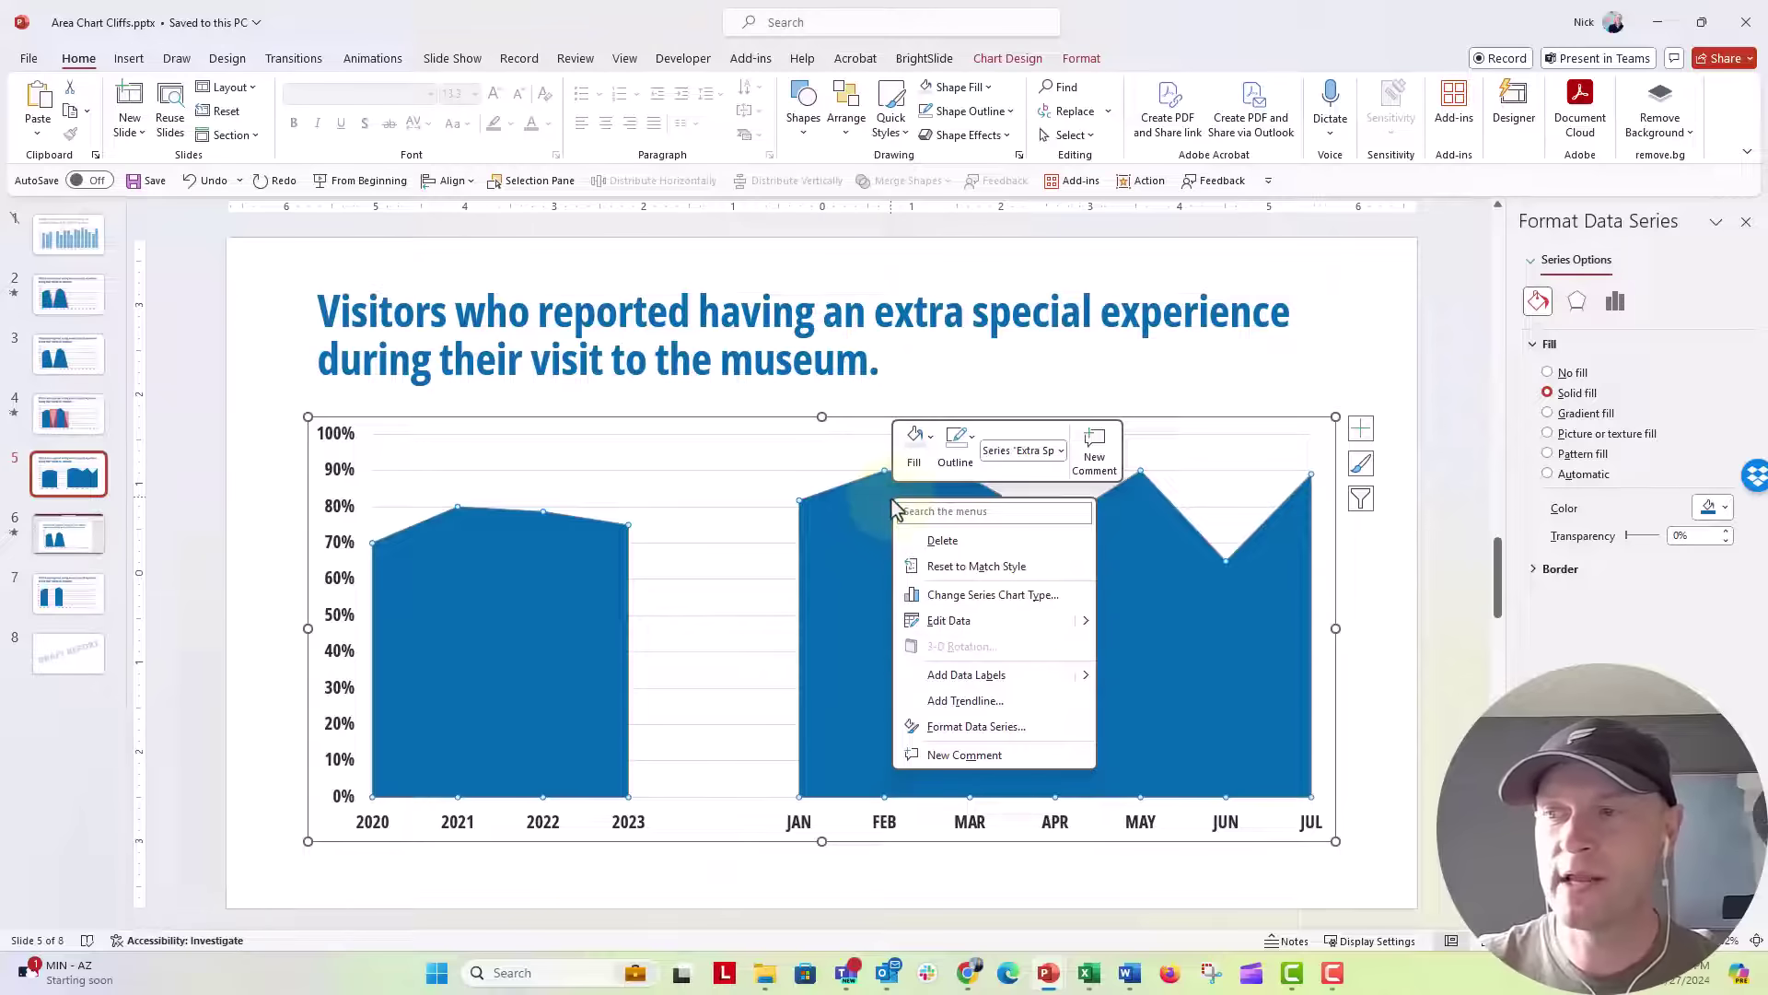
# Reopen the chart data in full-screen Excel and show Table Design for Table1.
pyautogui.moveTo(1083, 622)
pyautogui.click(1118, 648)
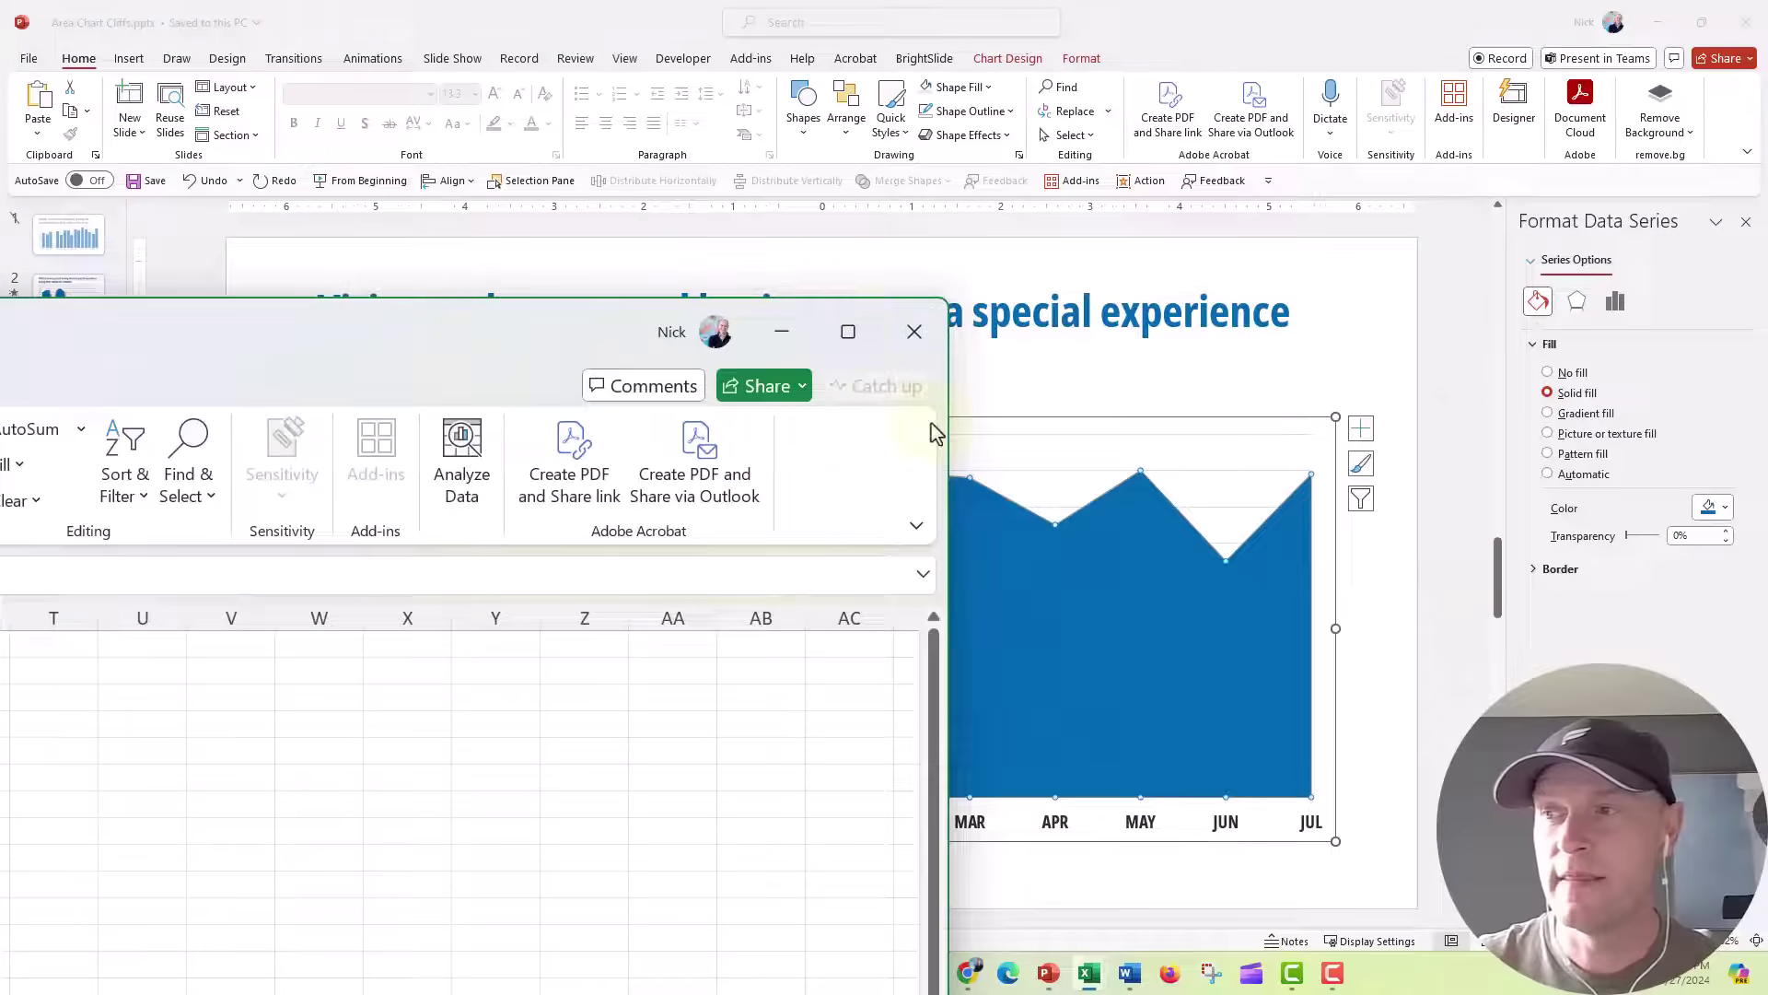
pyautogui.click(849, 333)
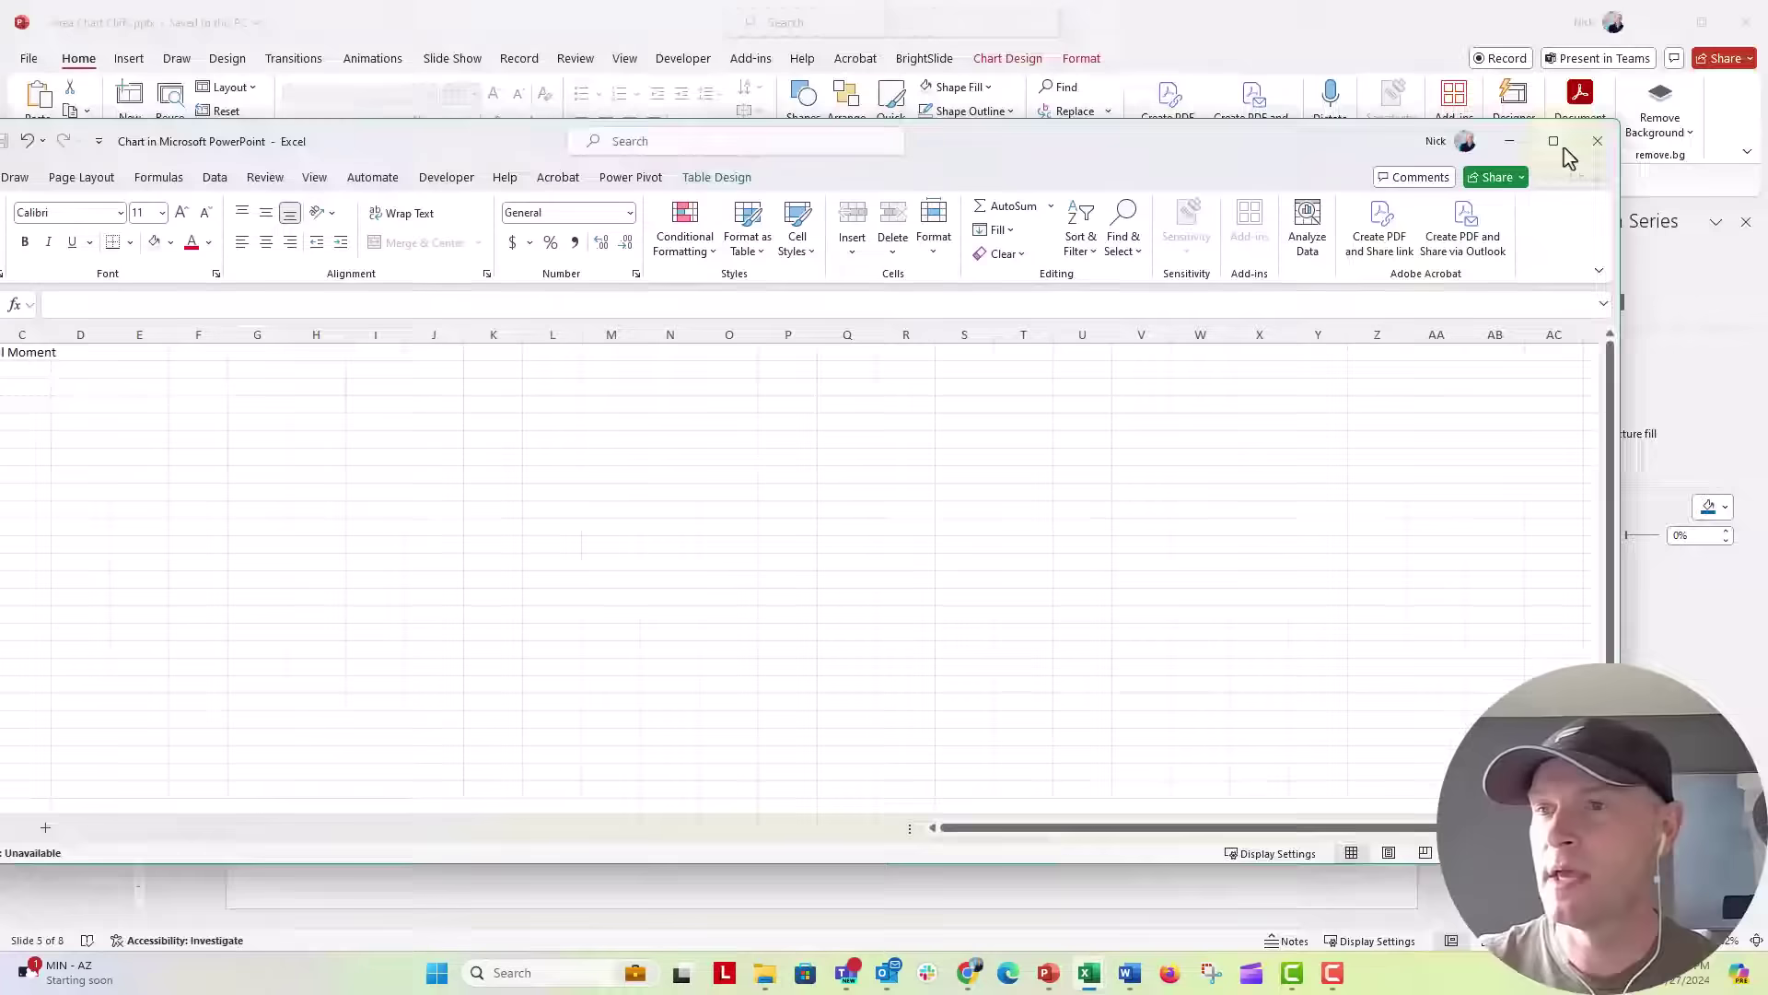
pyautogui.click(1564, 151)
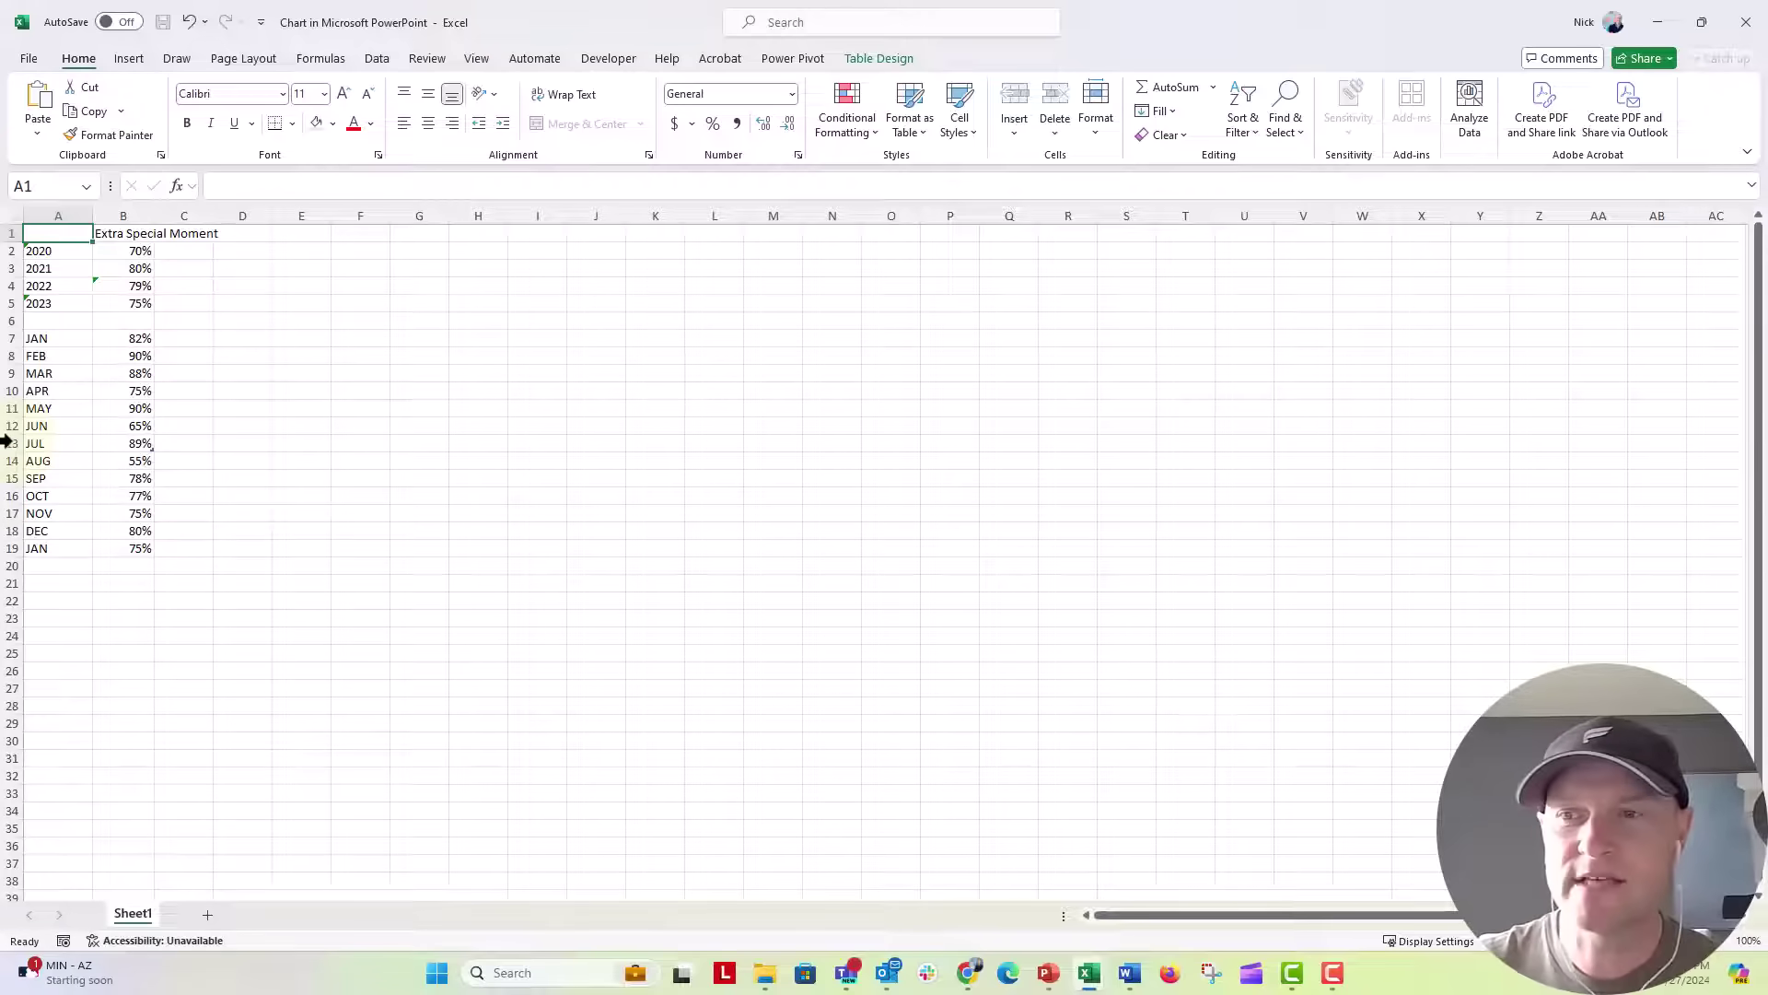
pyautogui.click(112, 514)
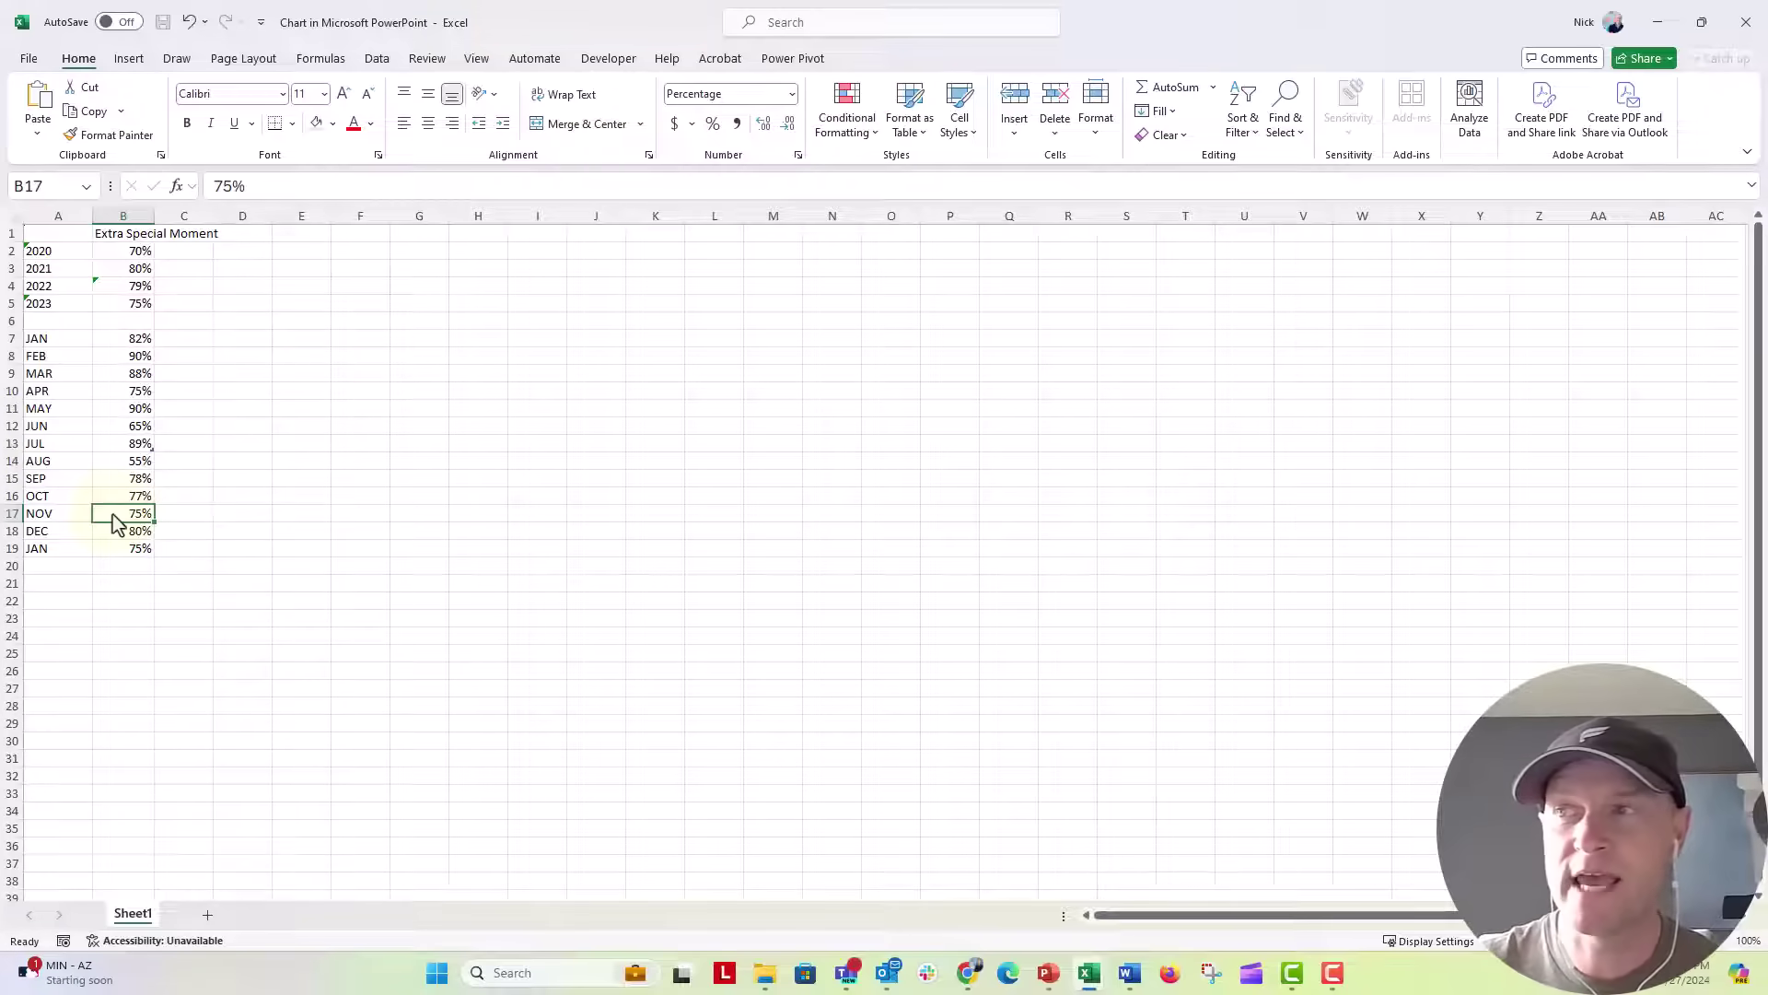
pyautogui.click(123, 409)
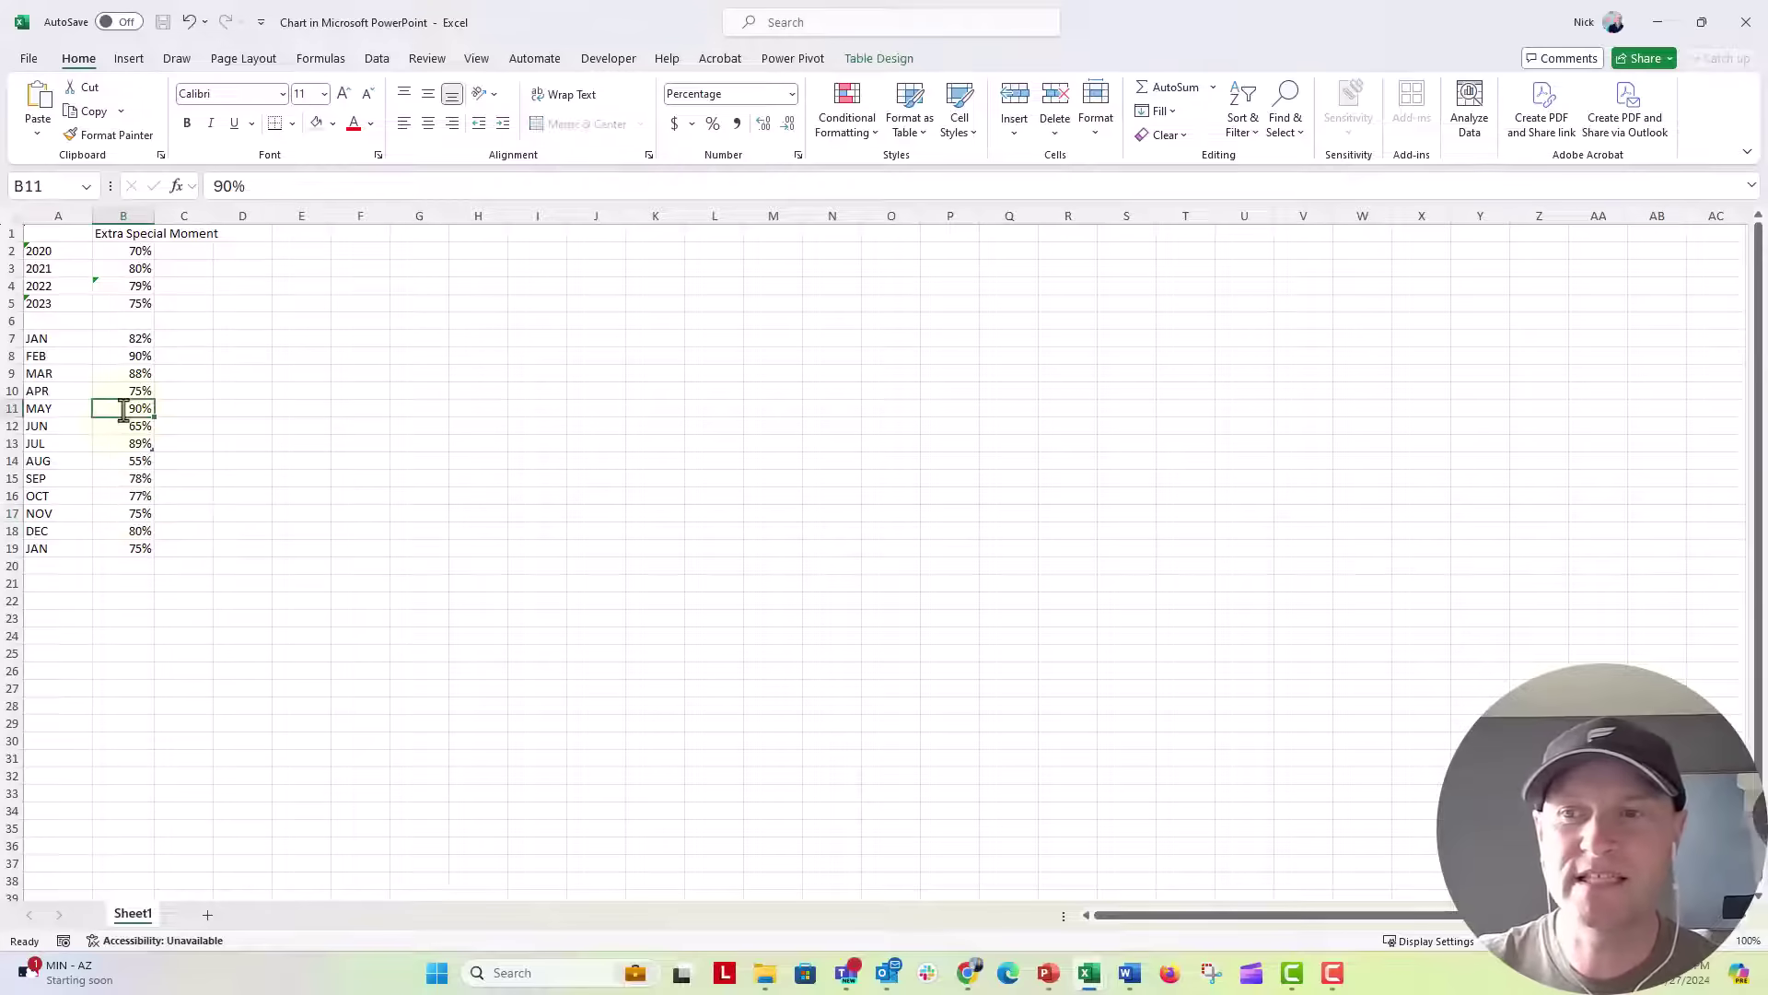
pyautogui.click(871, 59)
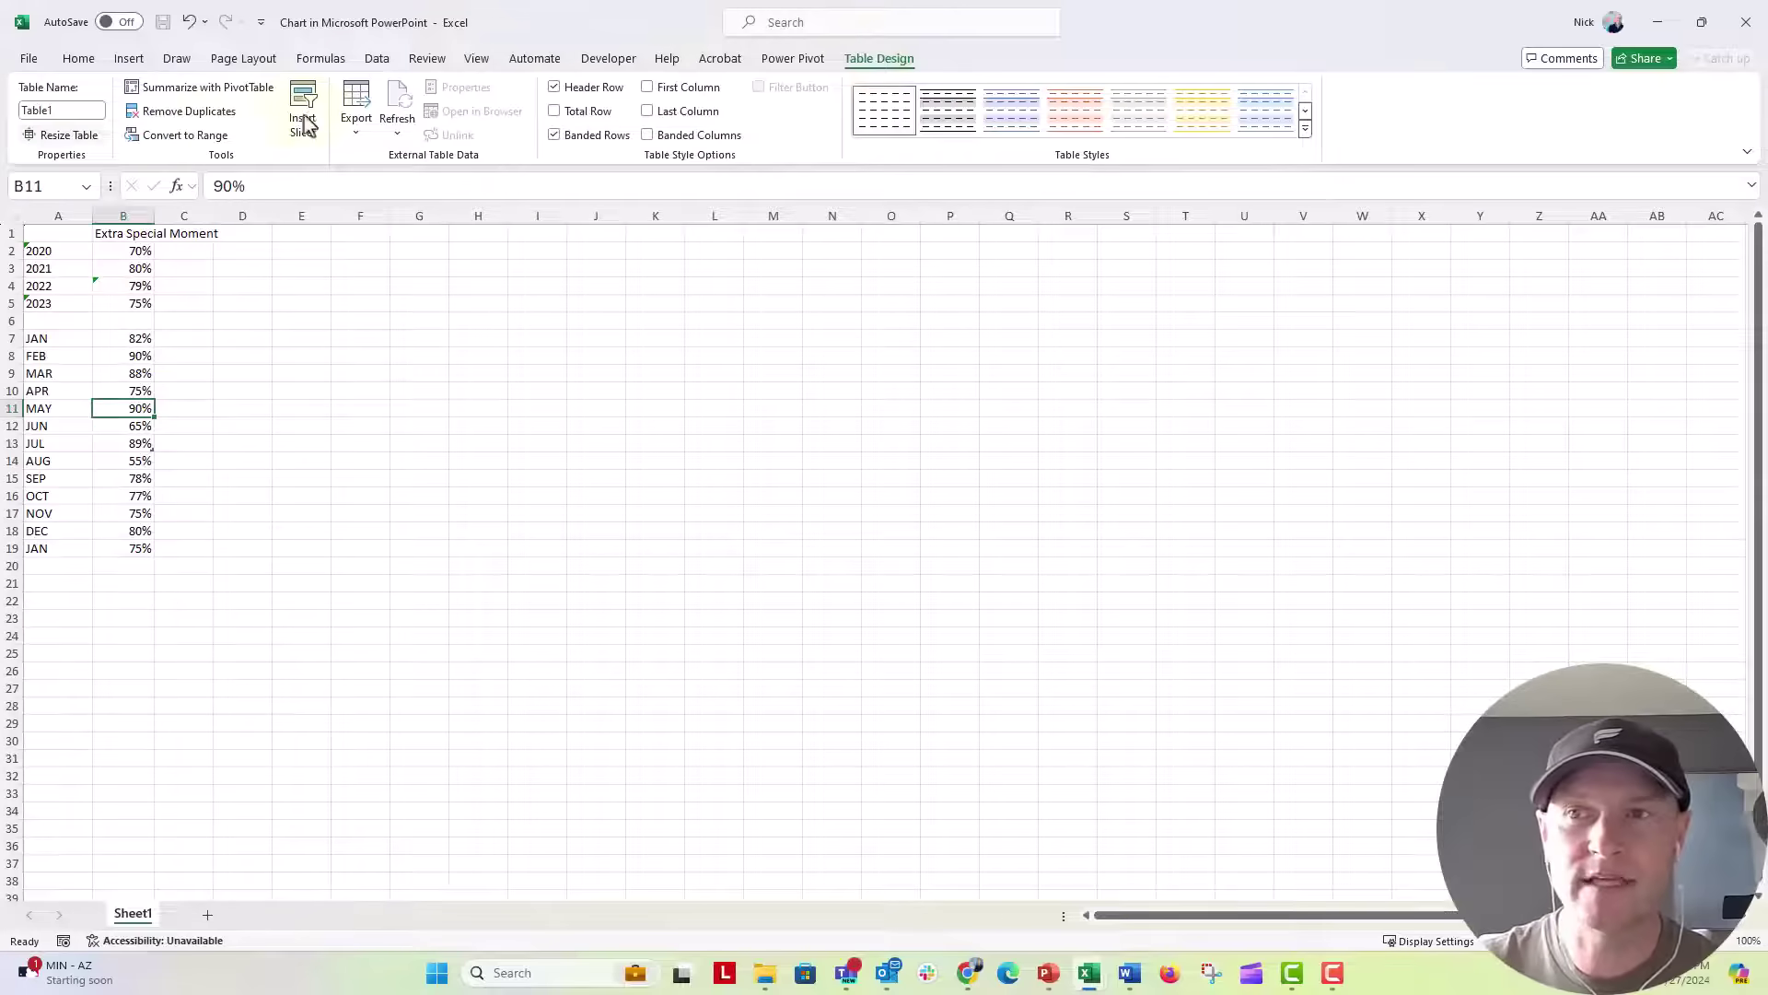
# Resize the table to $A$1:$B$19, then close Excel to return to the slide.
pyautogui.click(44, 138)
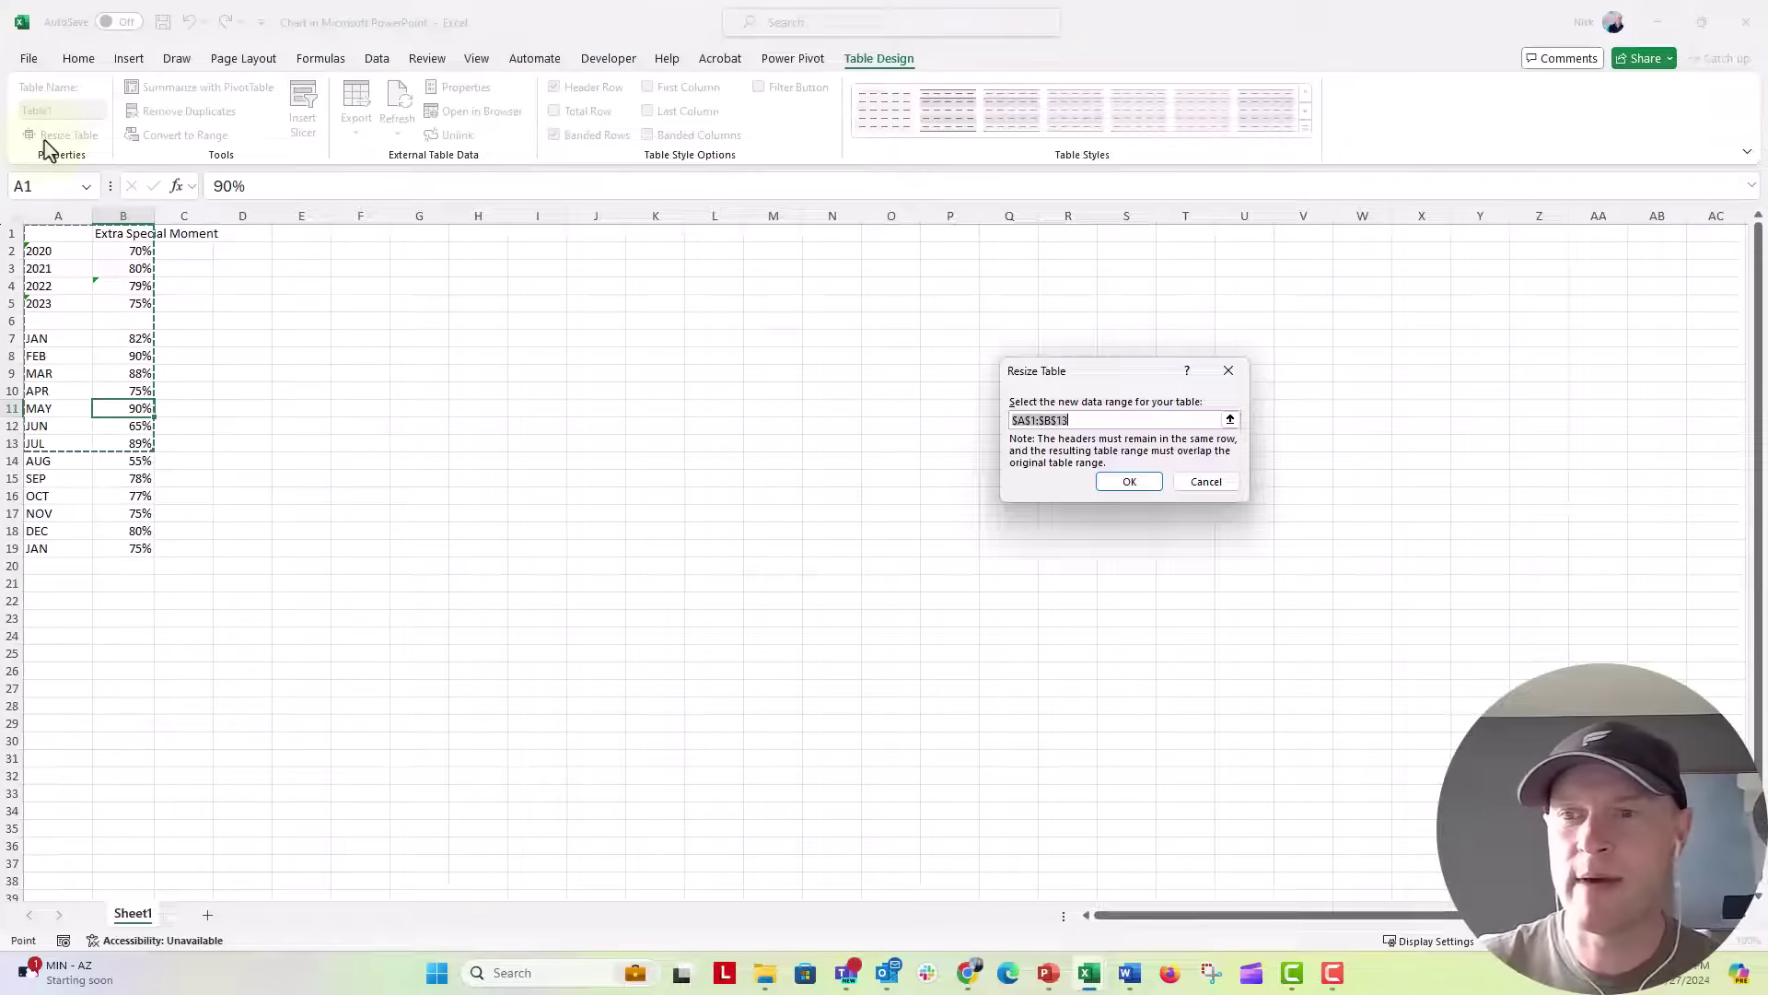
pyautogui.click(1081, 423)
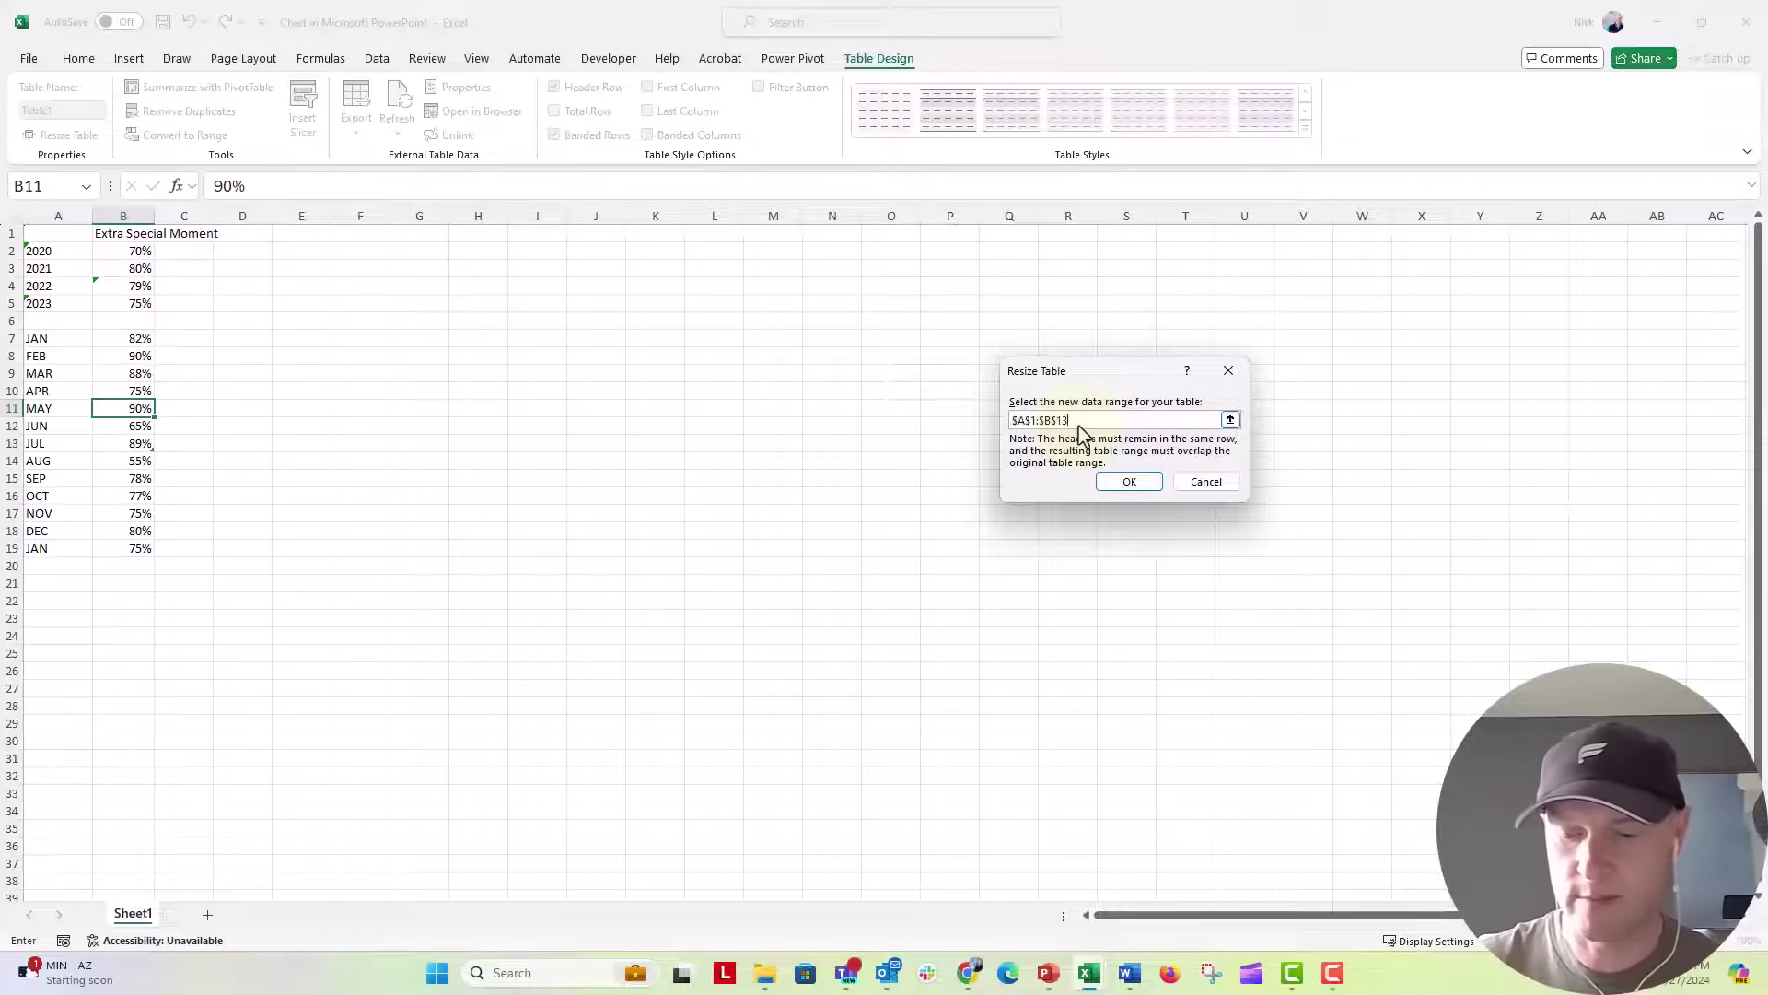
pyautogui.write('9')
pyautogui.click(1126, 480)
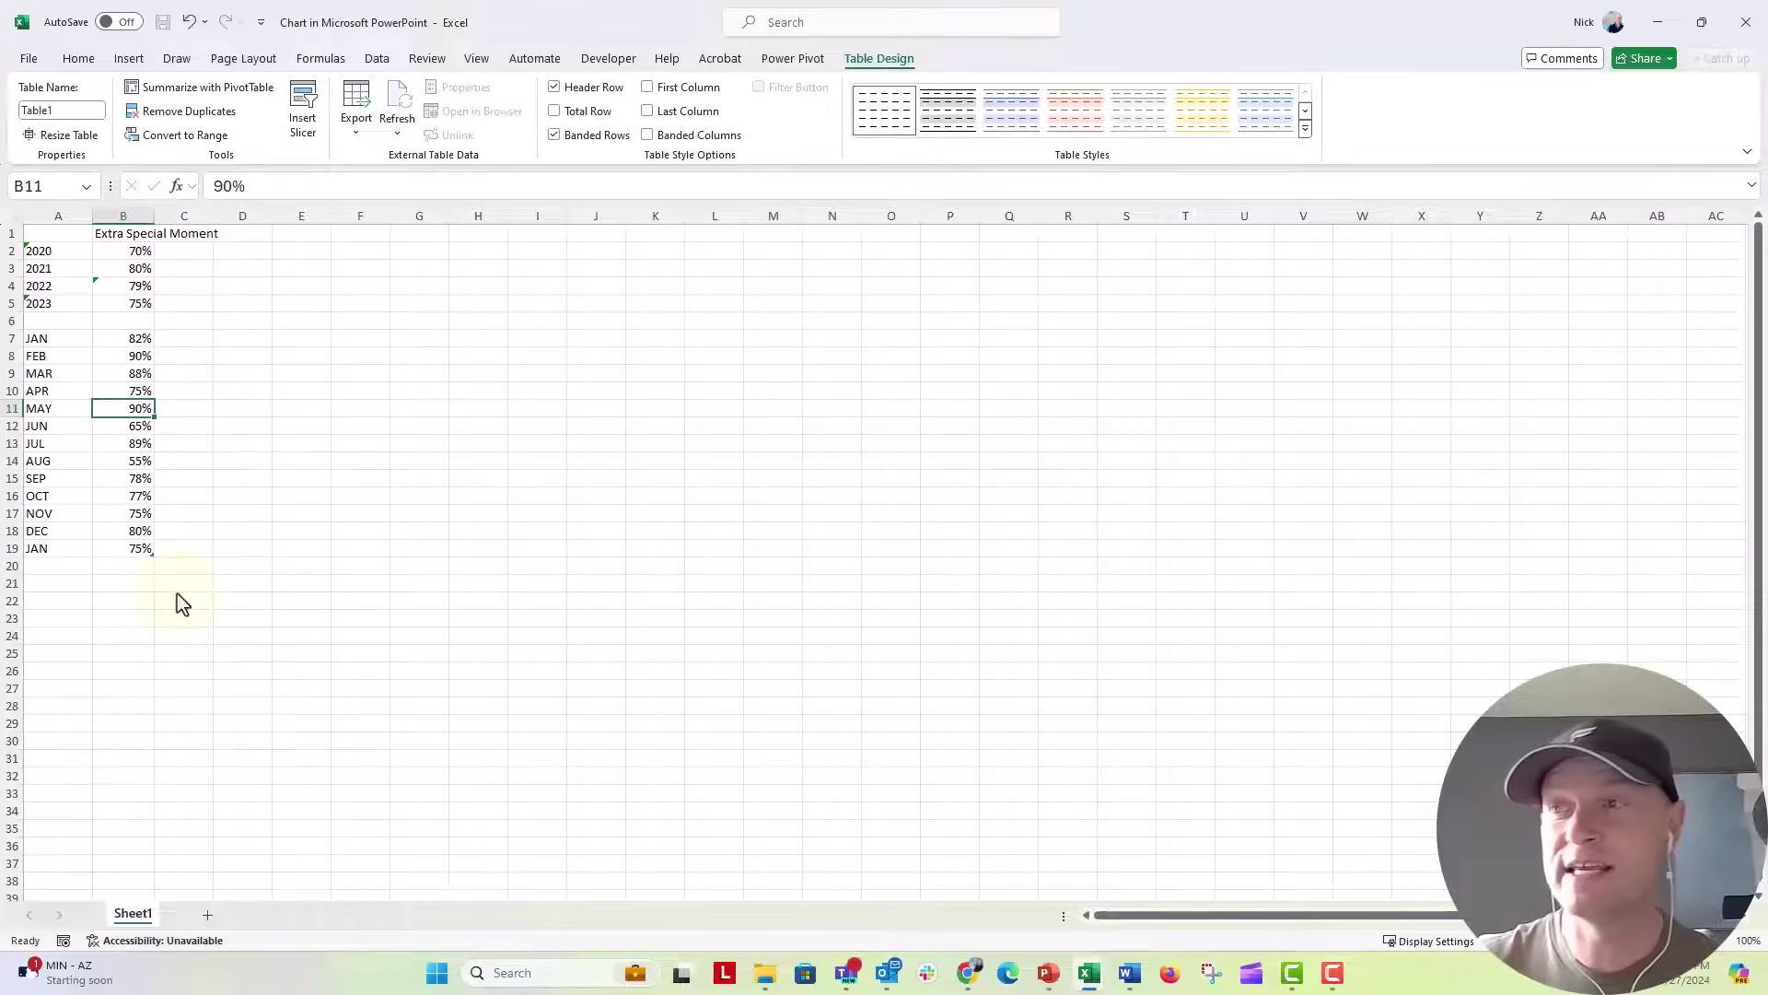
pyautogui.click(1746, 22)
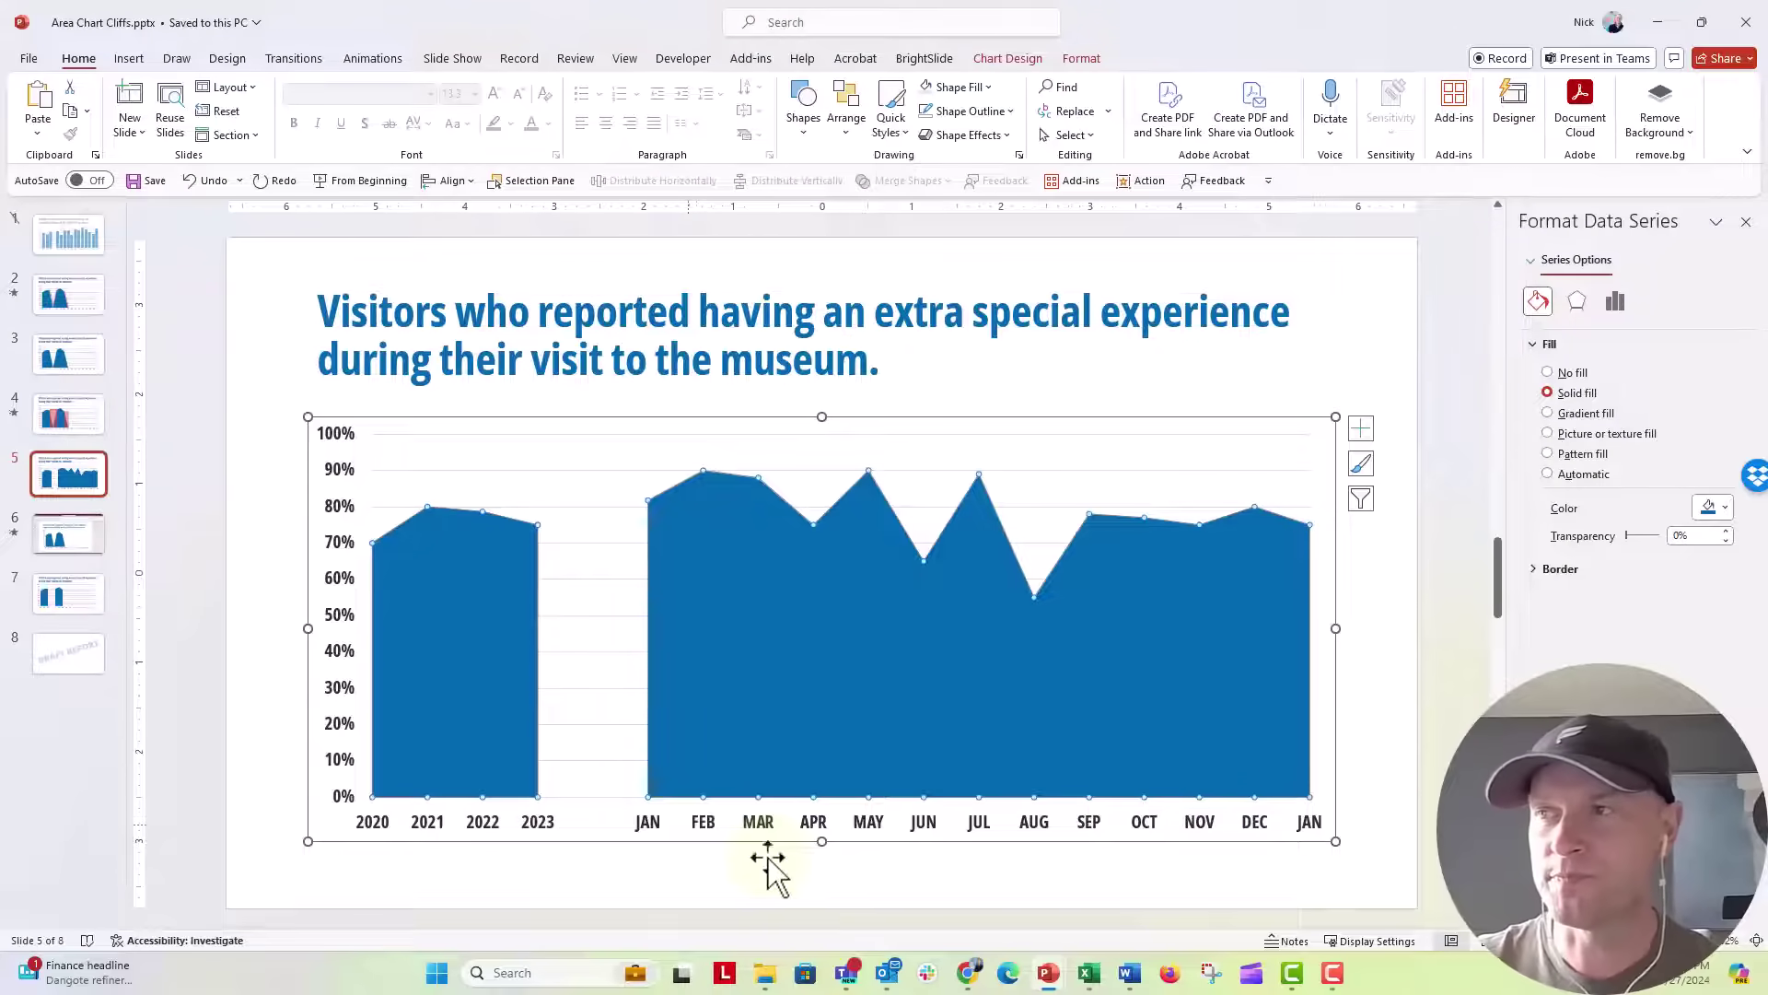
# Open Select Data from Chart Design to show the data source settings.
pyautogui.click(1007, 60)
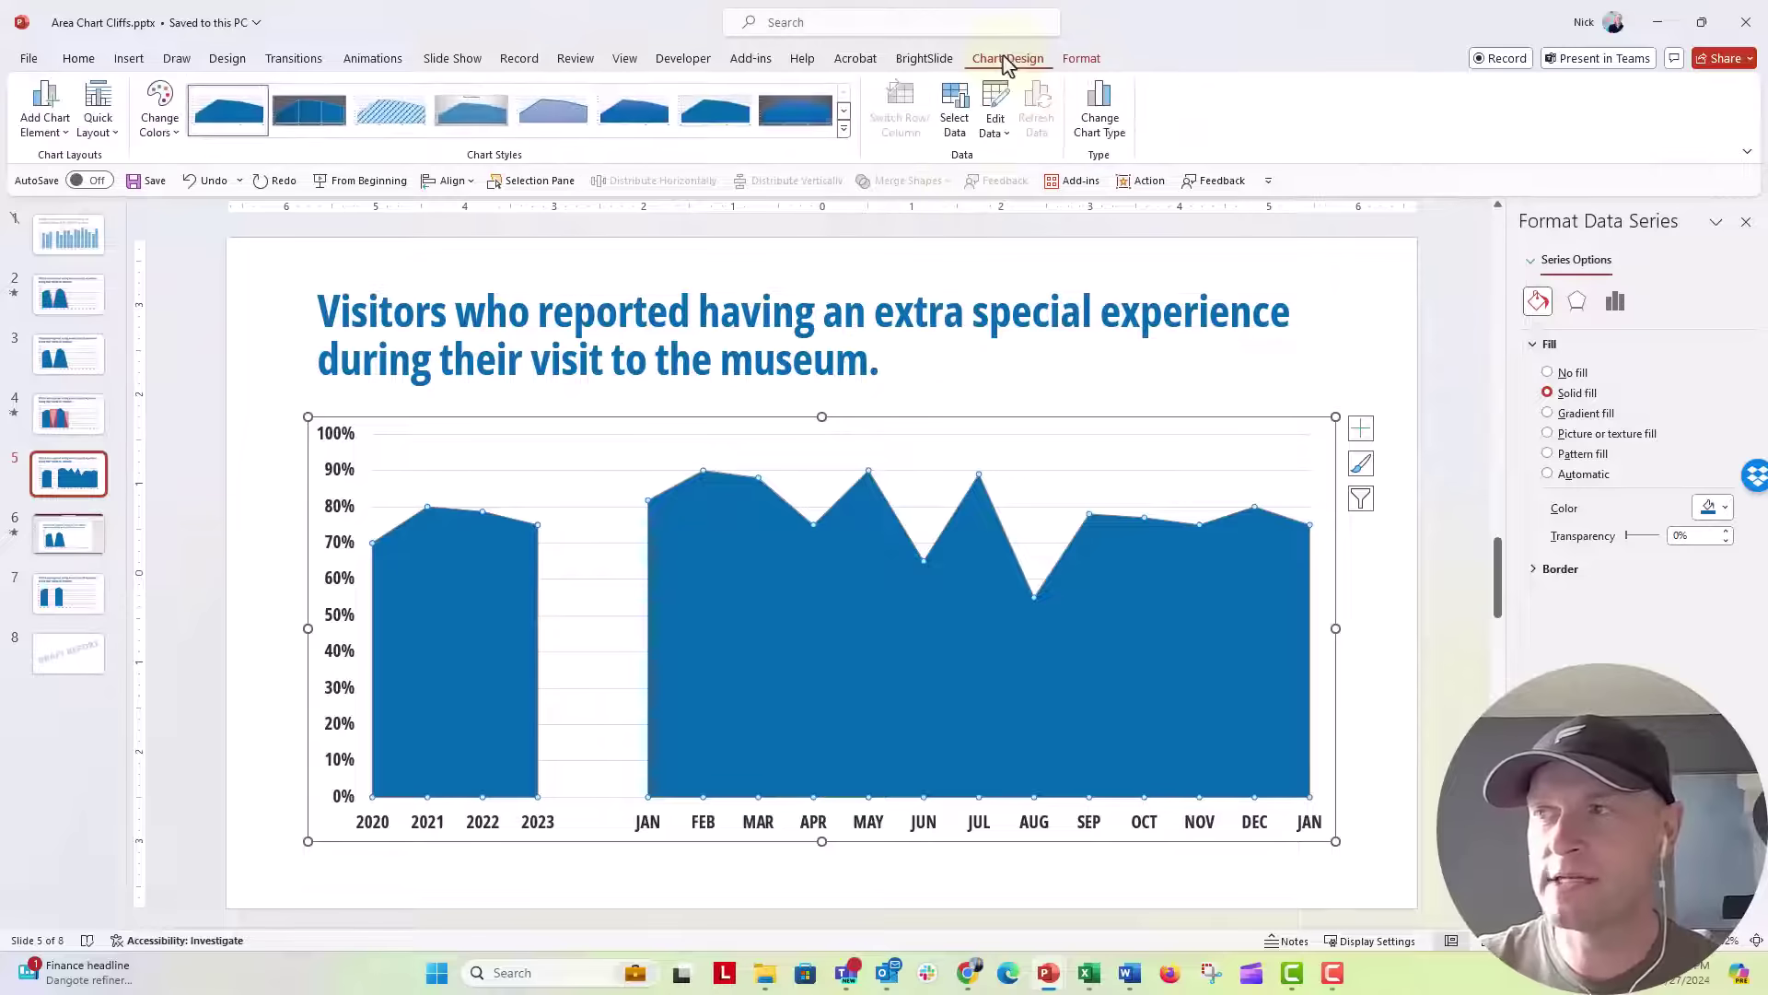
pyautogui.click(958, 129)
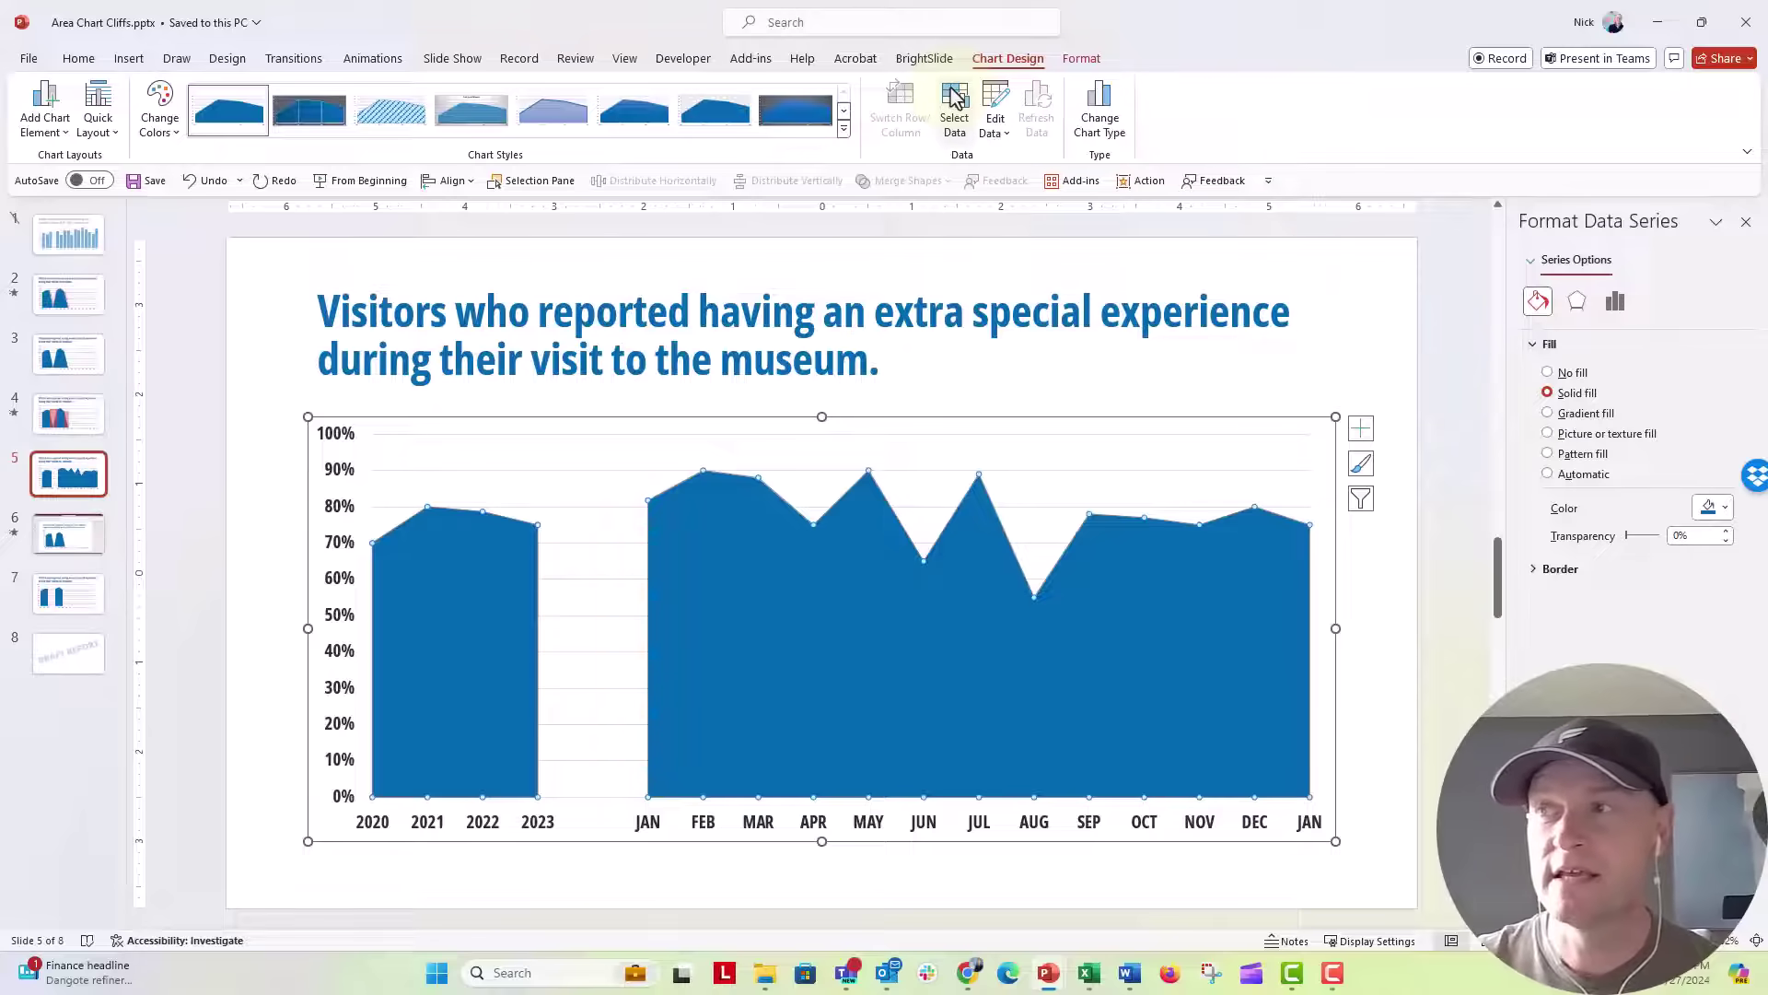
pyautogui.click(955, 95)
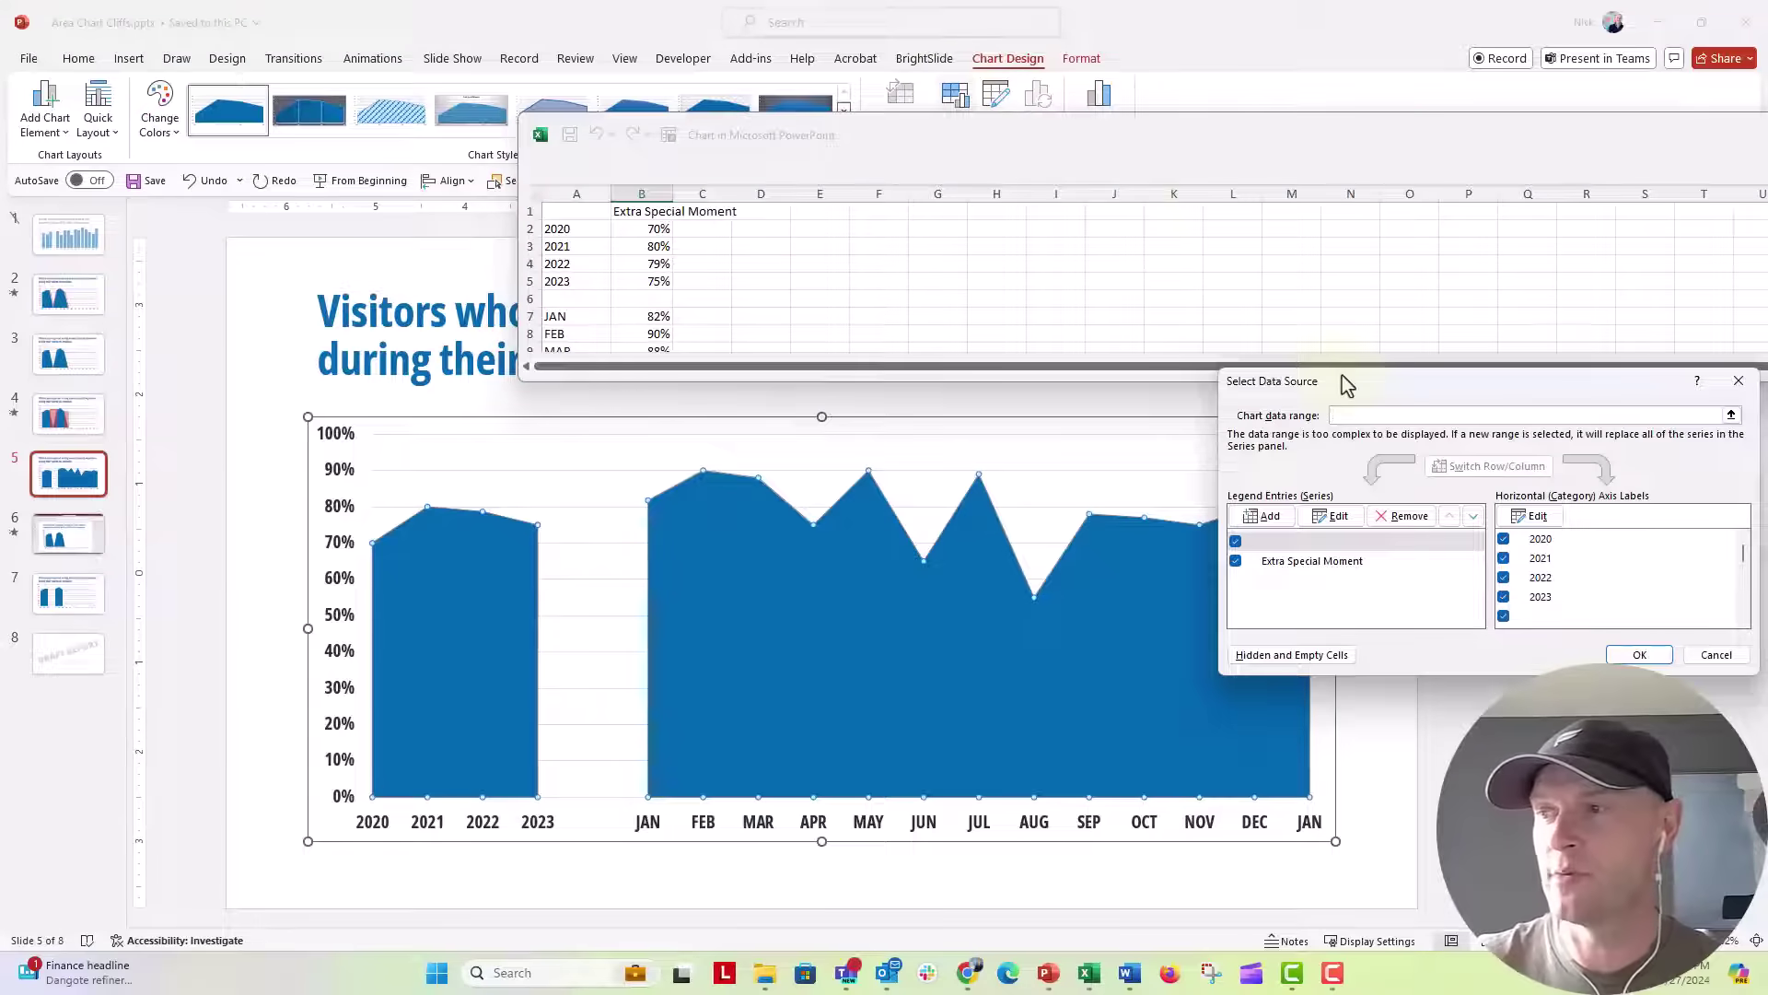
# Pick Sheet1 A1:B5 as the chart data range and apply it.
pyautogui.moveTo(1344, 381); pyautogui.dragTo(914, 274)
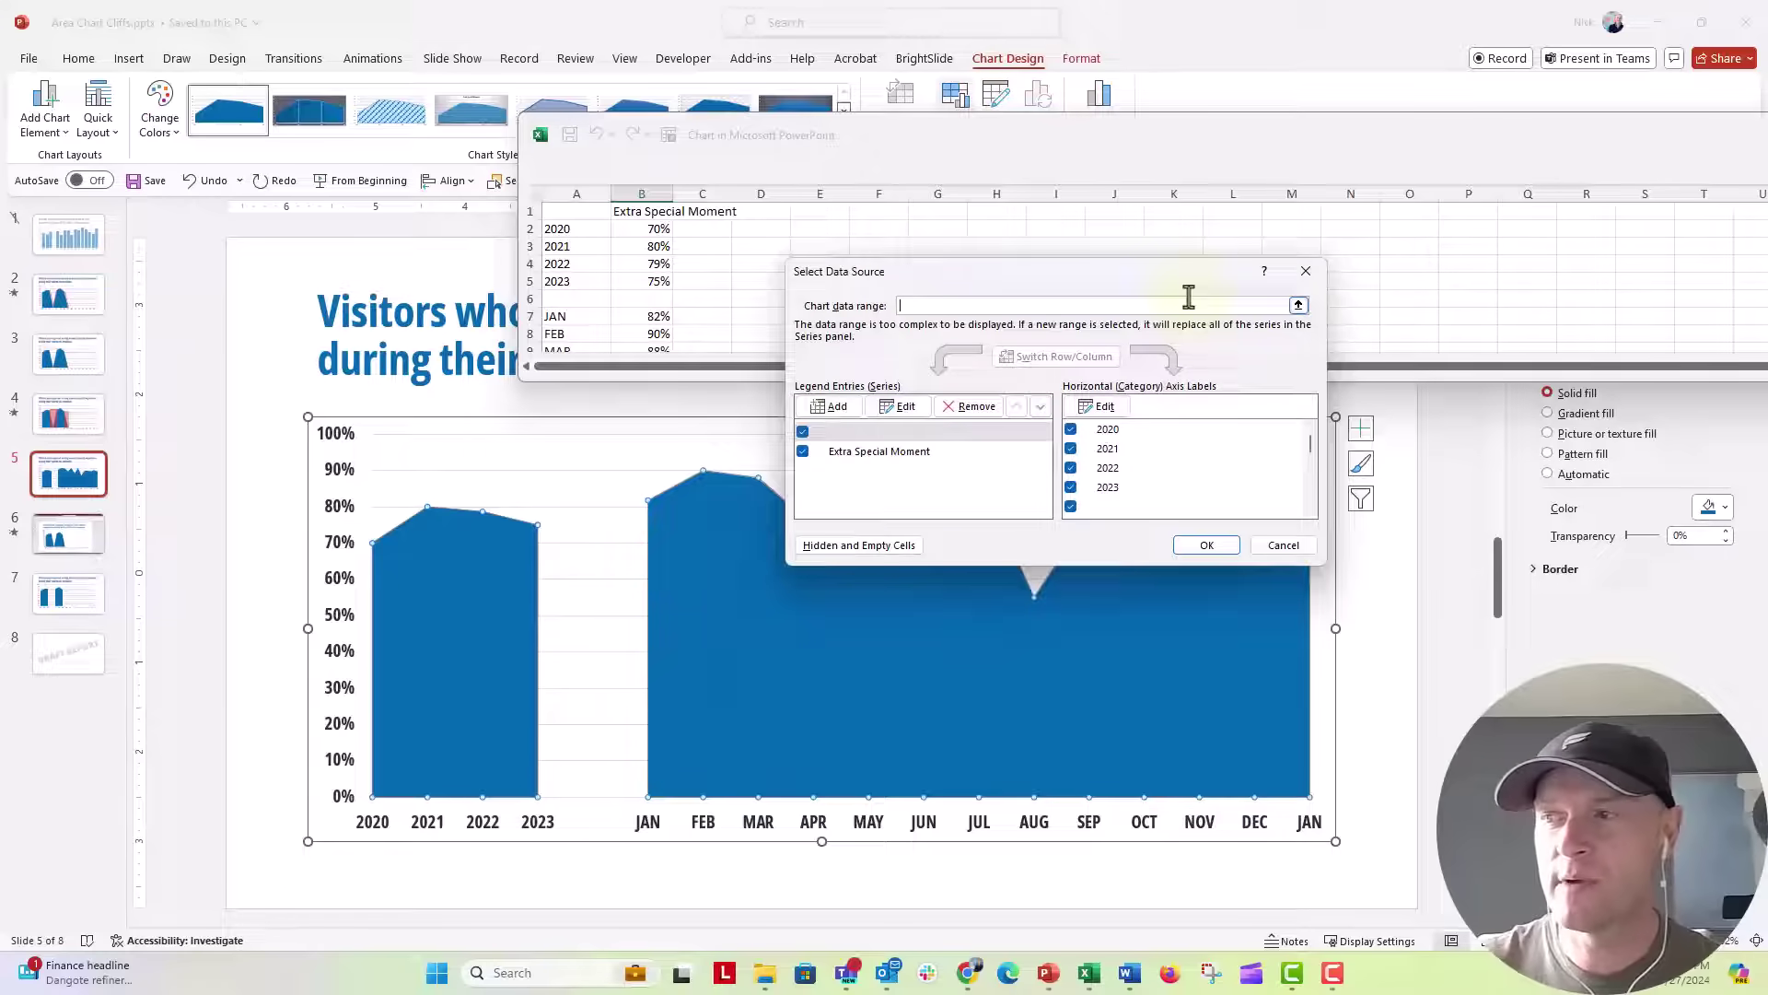
pyautogui.click(1299, 307)
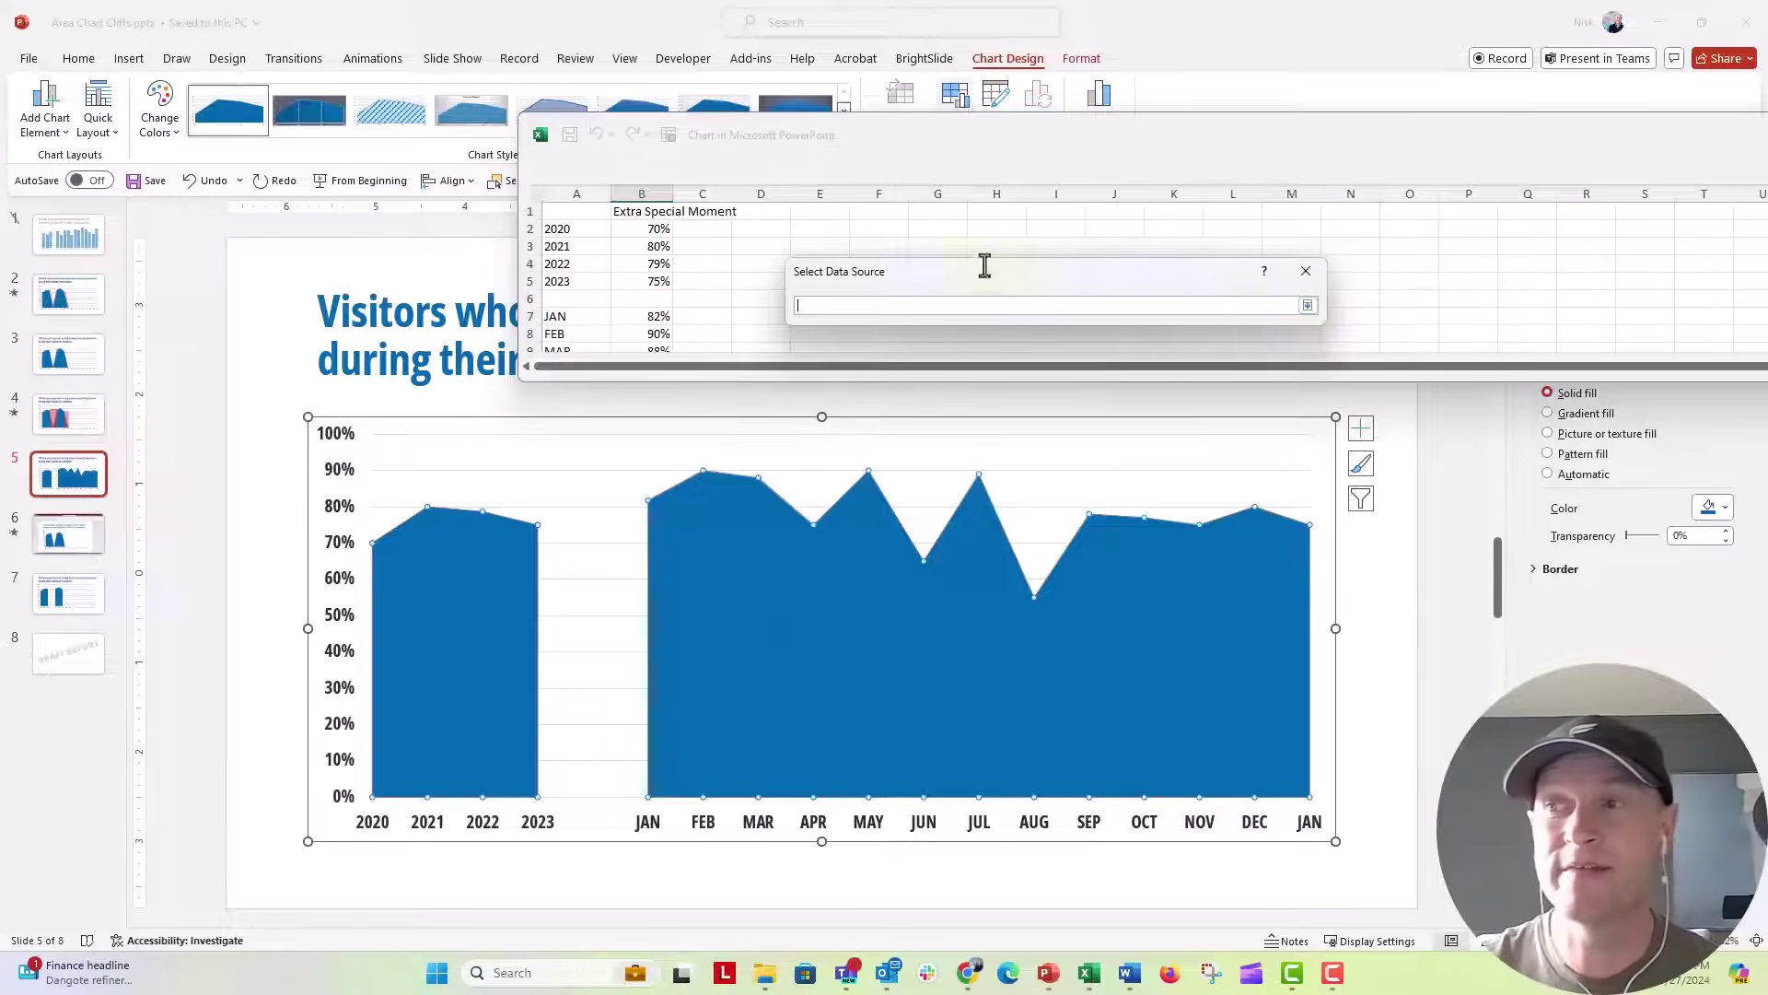
pyautogui.moveTo(582, 205); pyautogui.dragTo(636, 279)
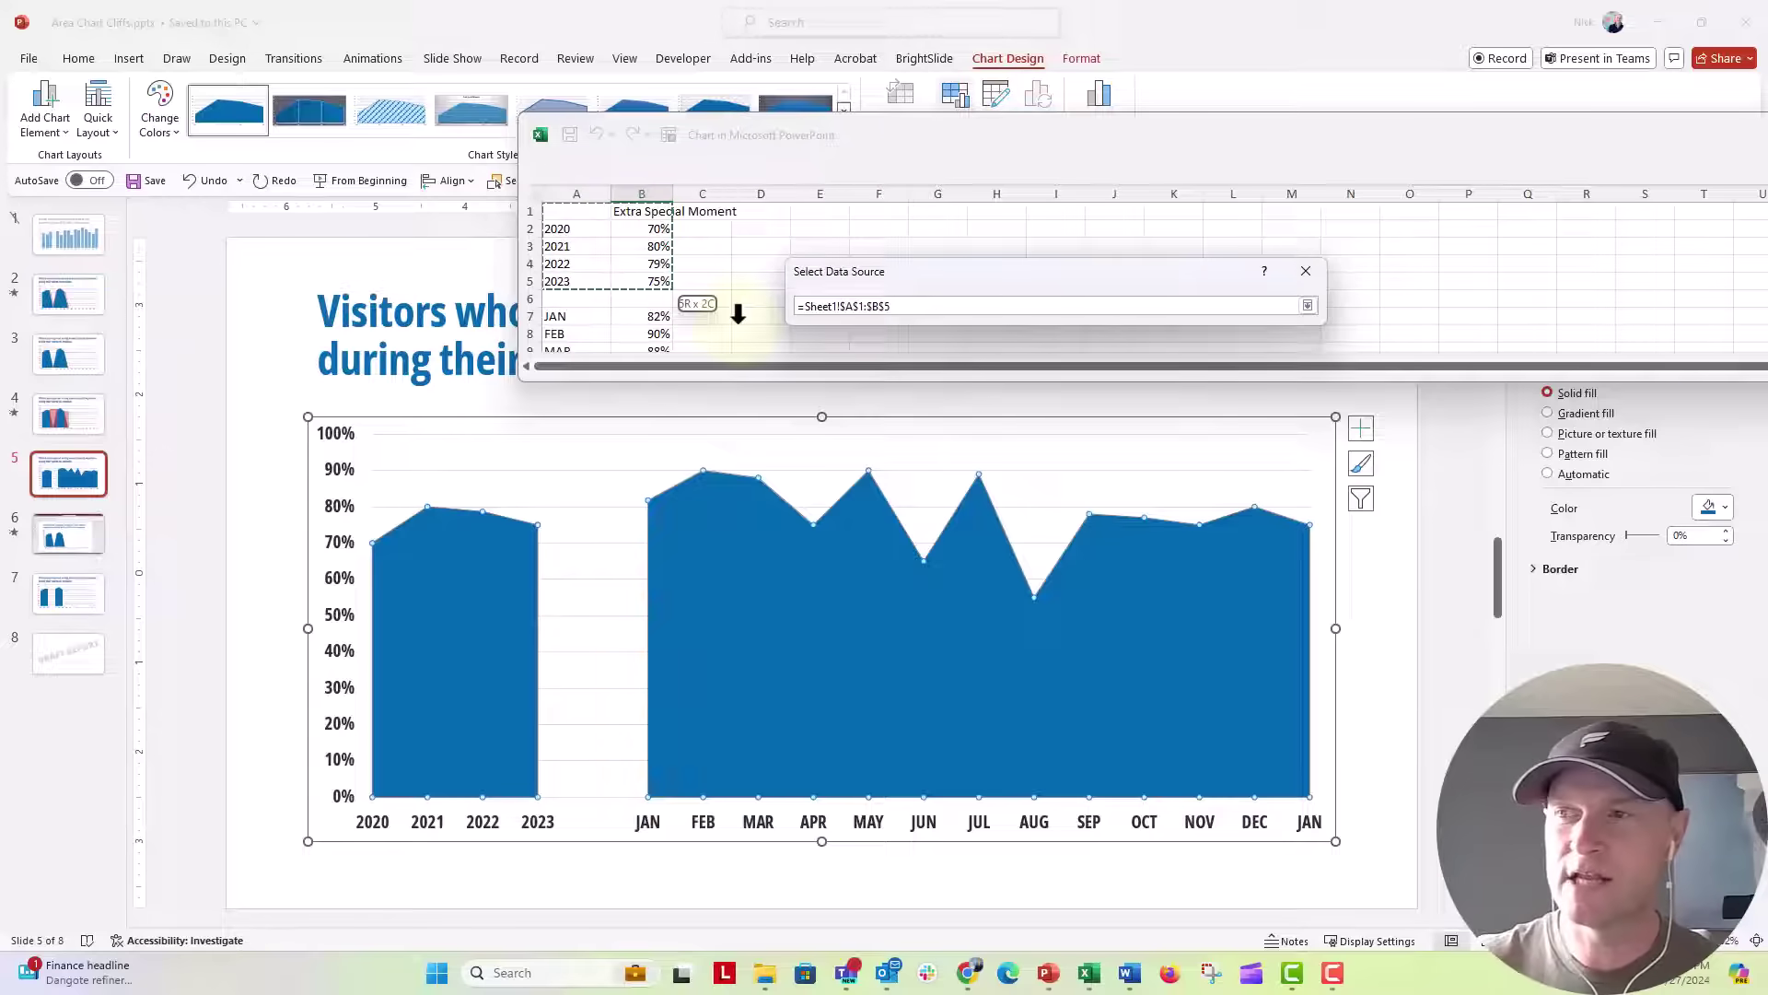
pyautogui.press('Return')
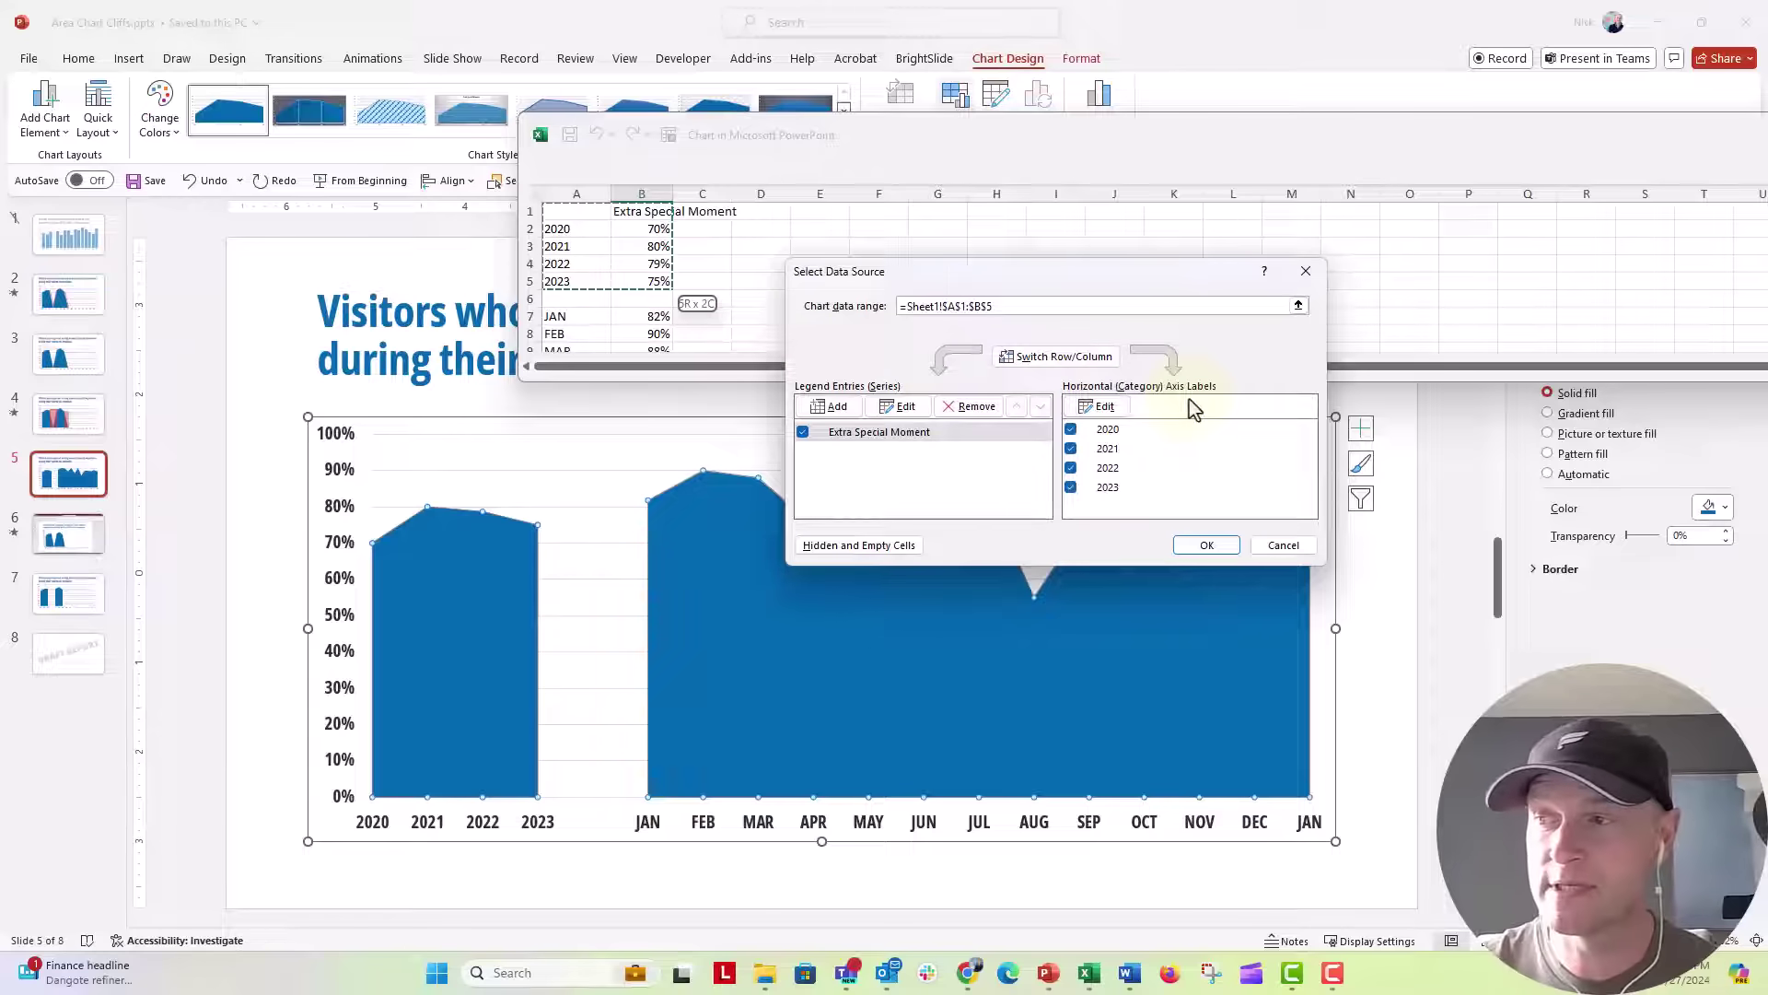
pyautogui.click(1179, 546)
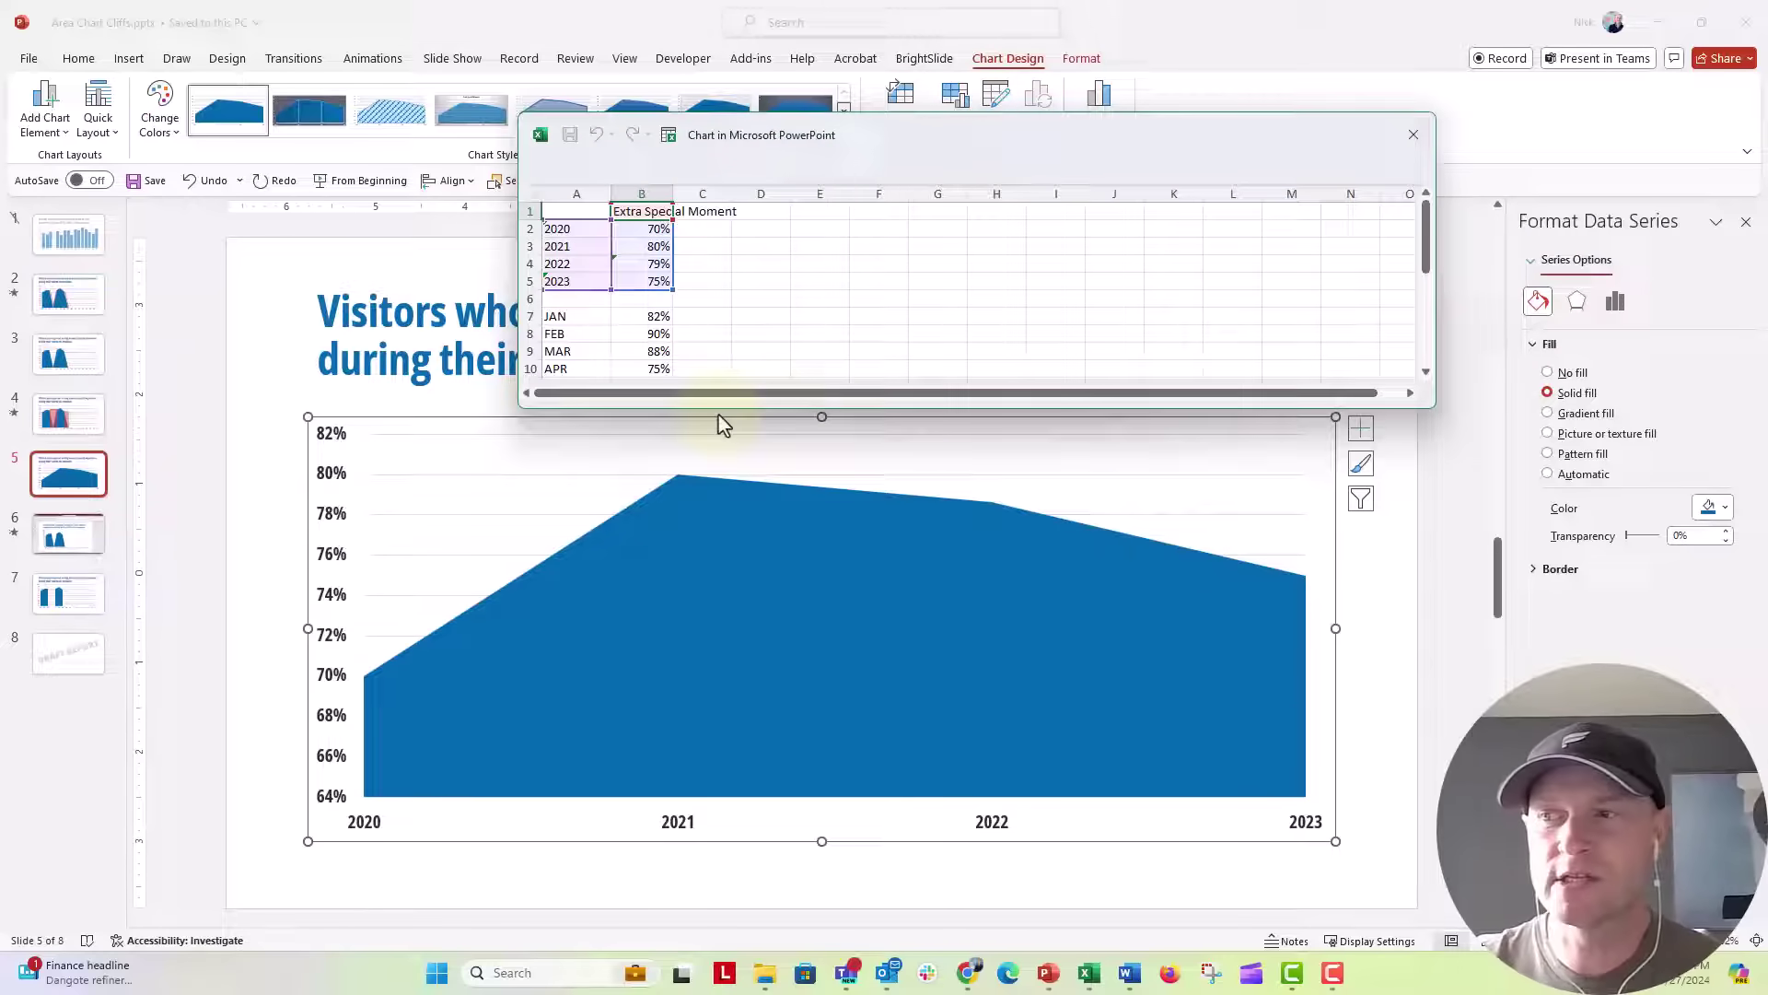
# Enlarge the chart data window, then close it.
pyautogui.moveTo(718, 413); pyautogui.dragTo(717, 483)
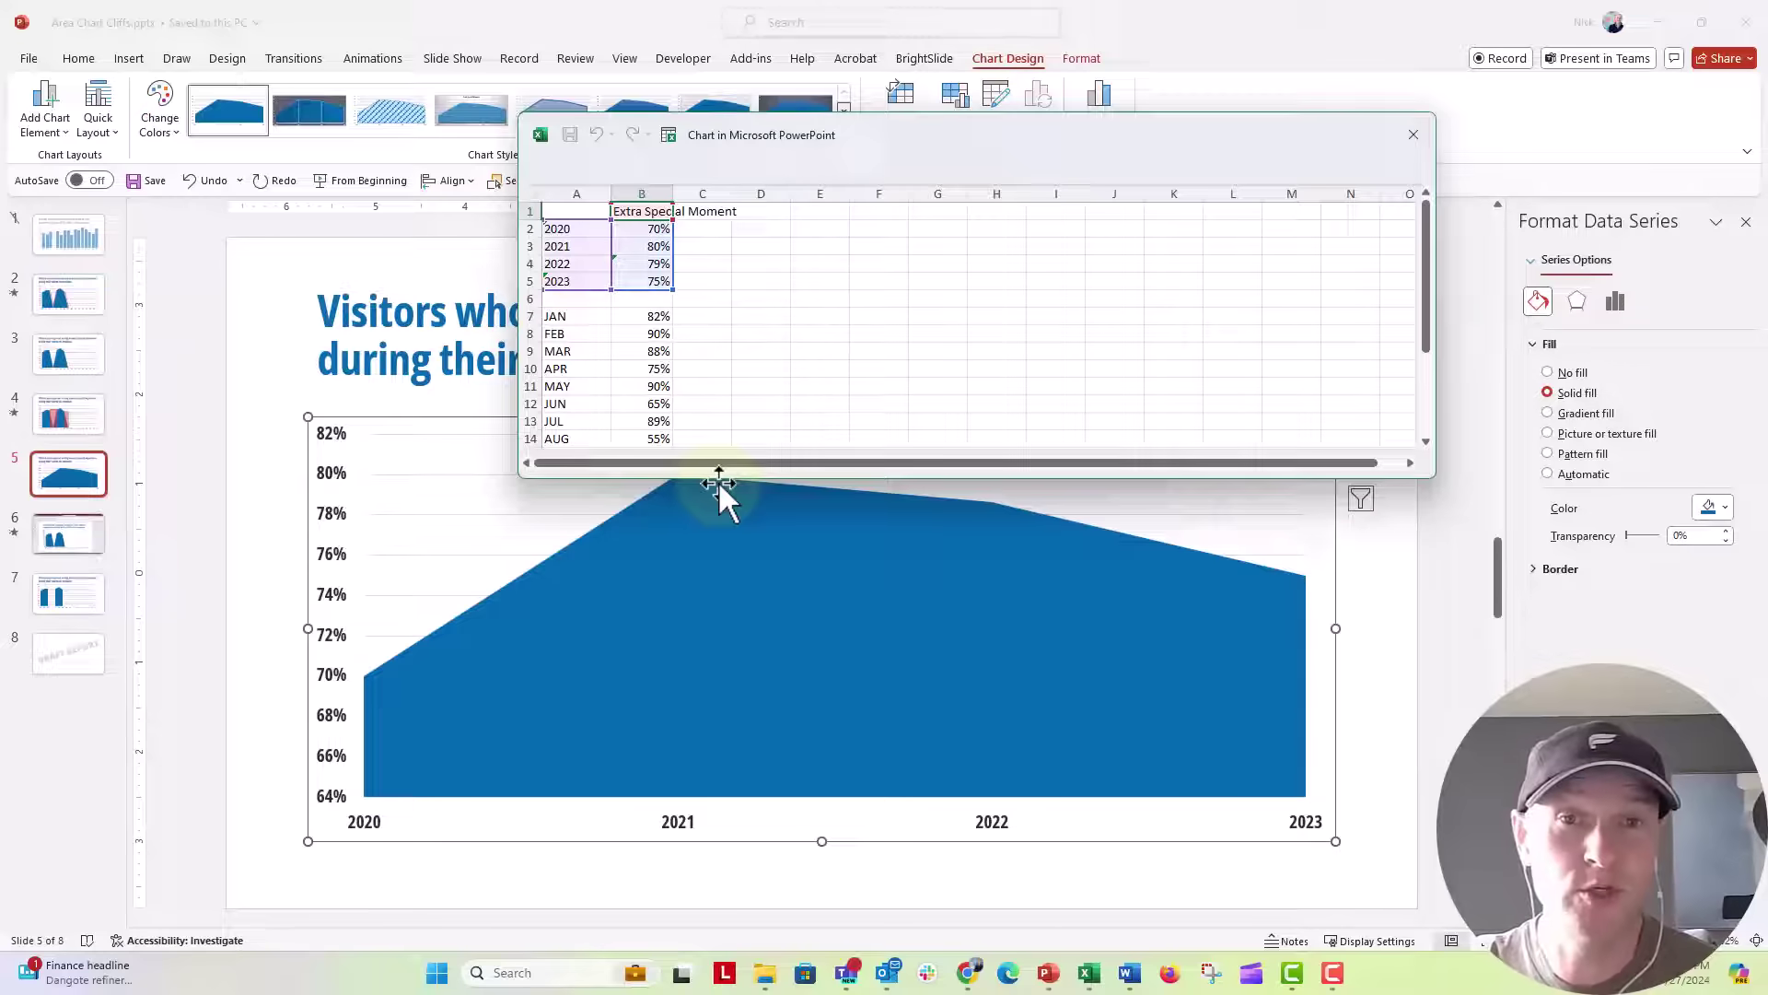
pyautogui.click(1413, 135)
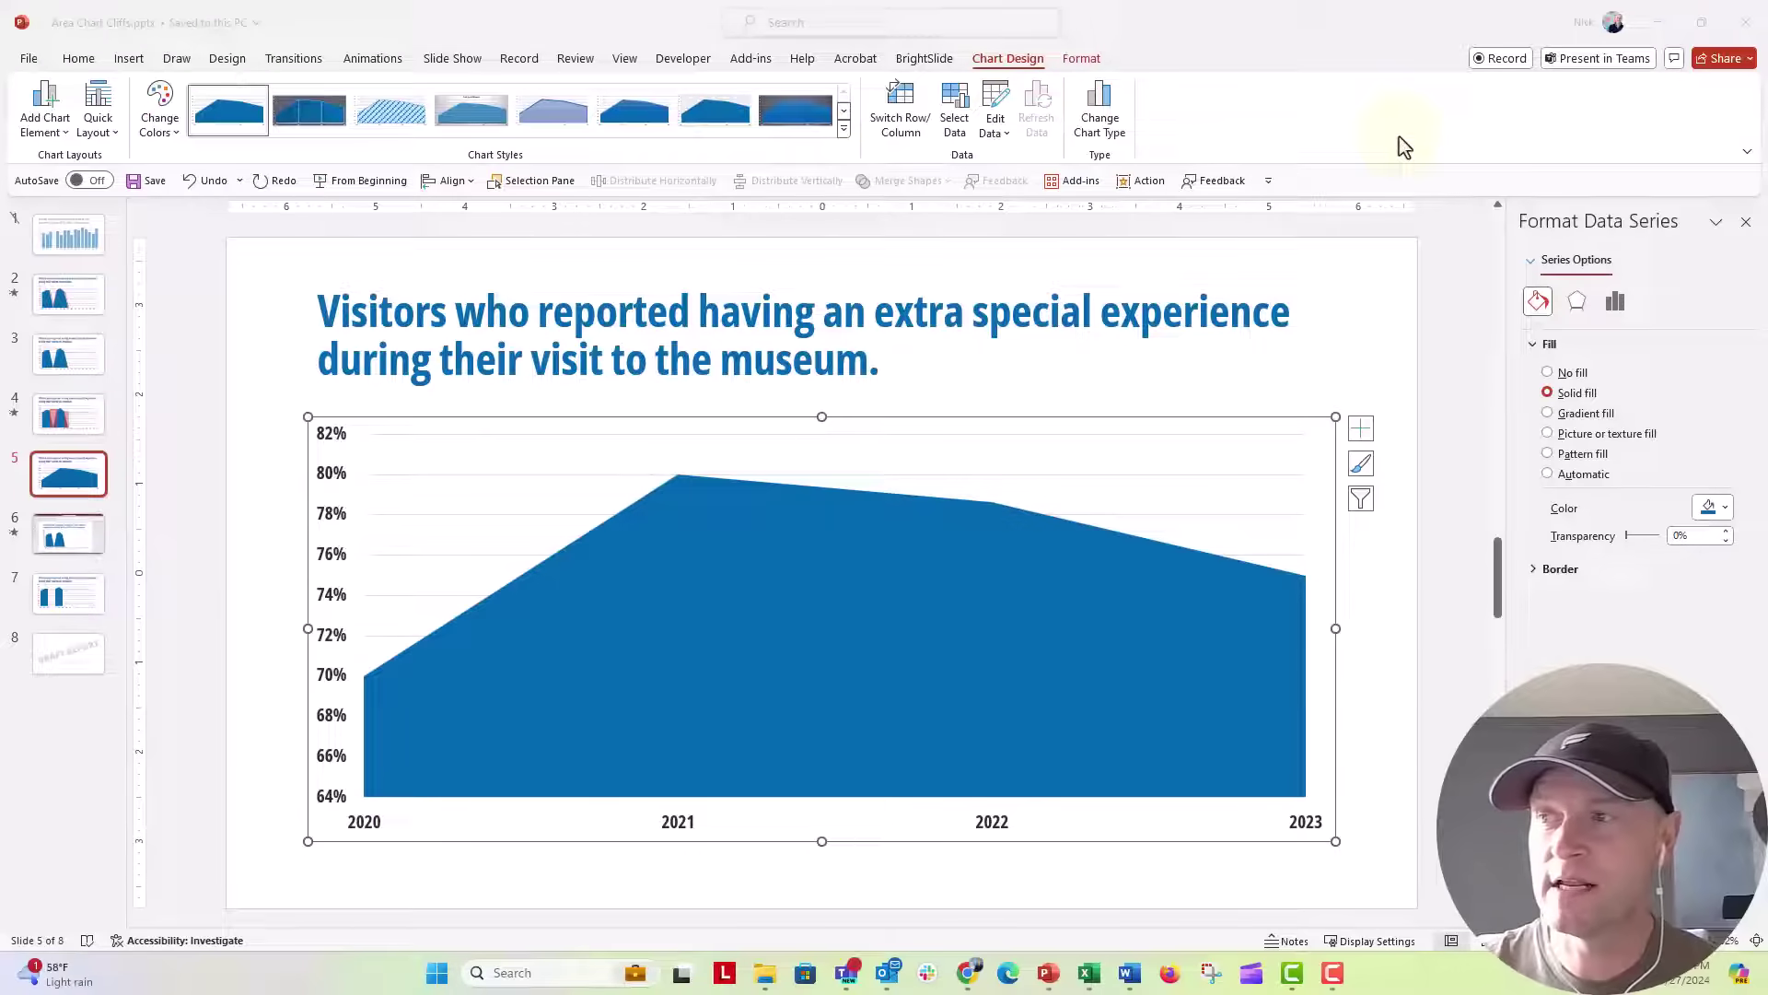
# In Select Data, set the chart data range to =Table1[#All] so 2020–2023 and JAN–JAN plot.
pyautogui.click(952, 111)
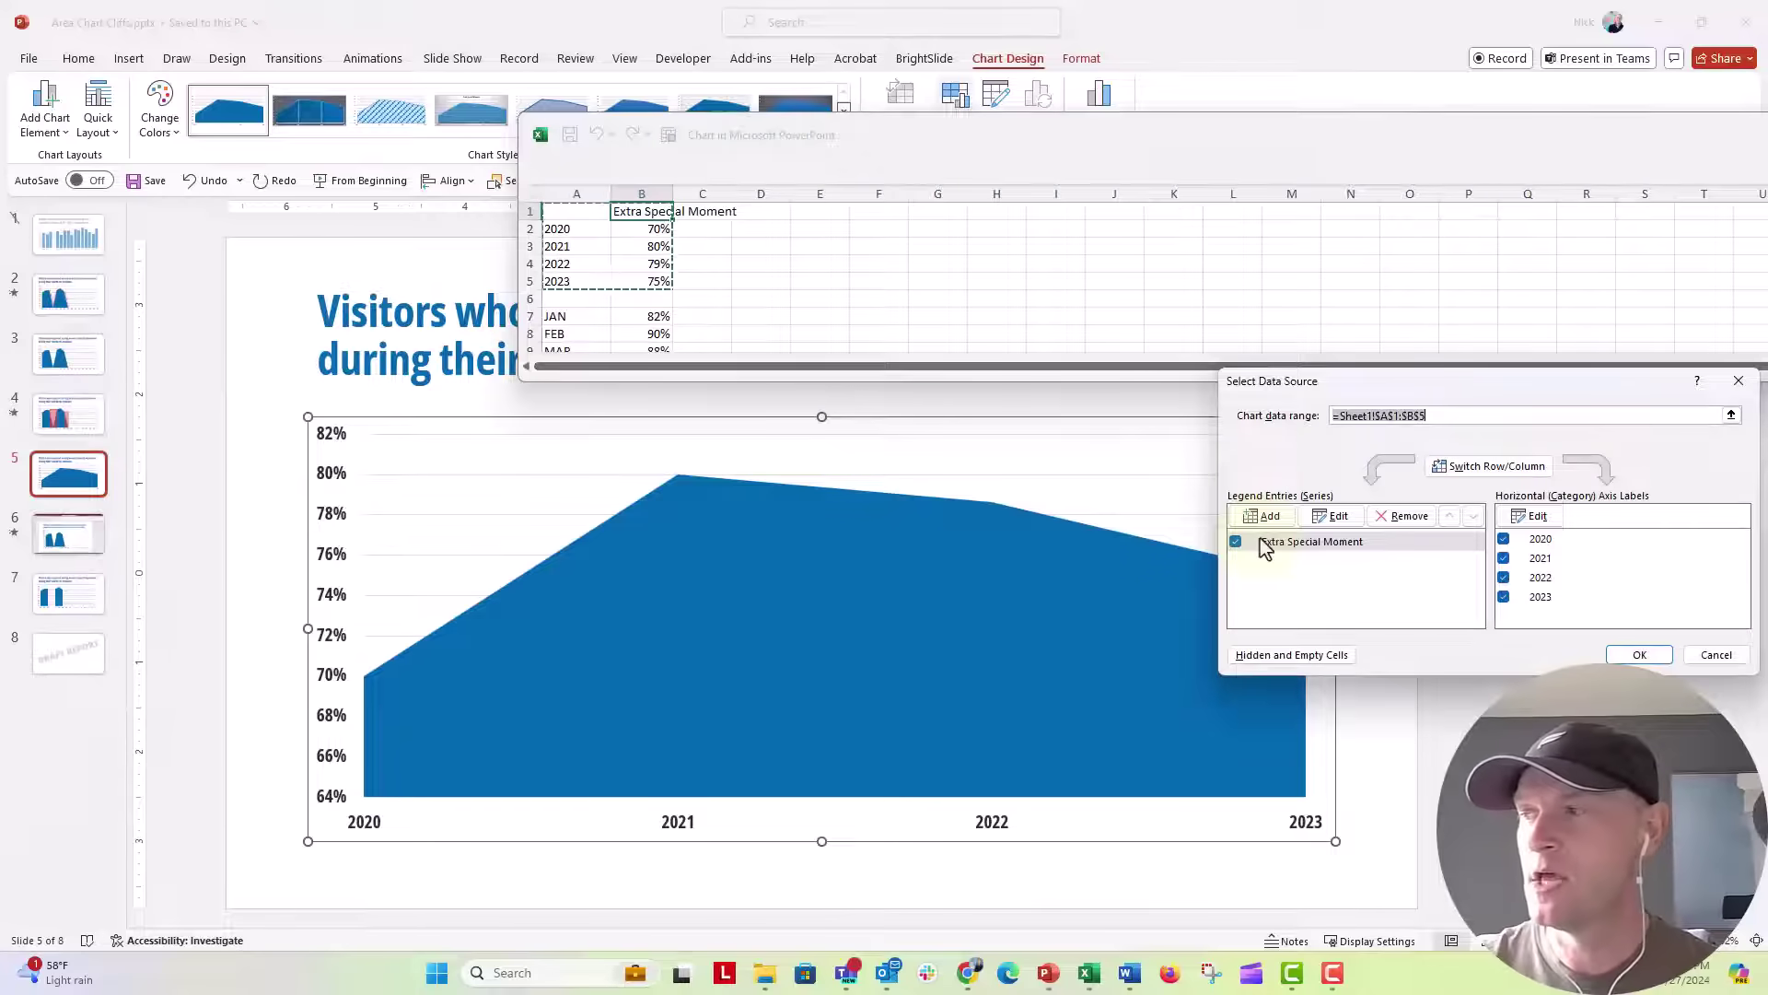
pyautogui.moveTo(1633, 383); pyautogui.dragTo(1216, 334)
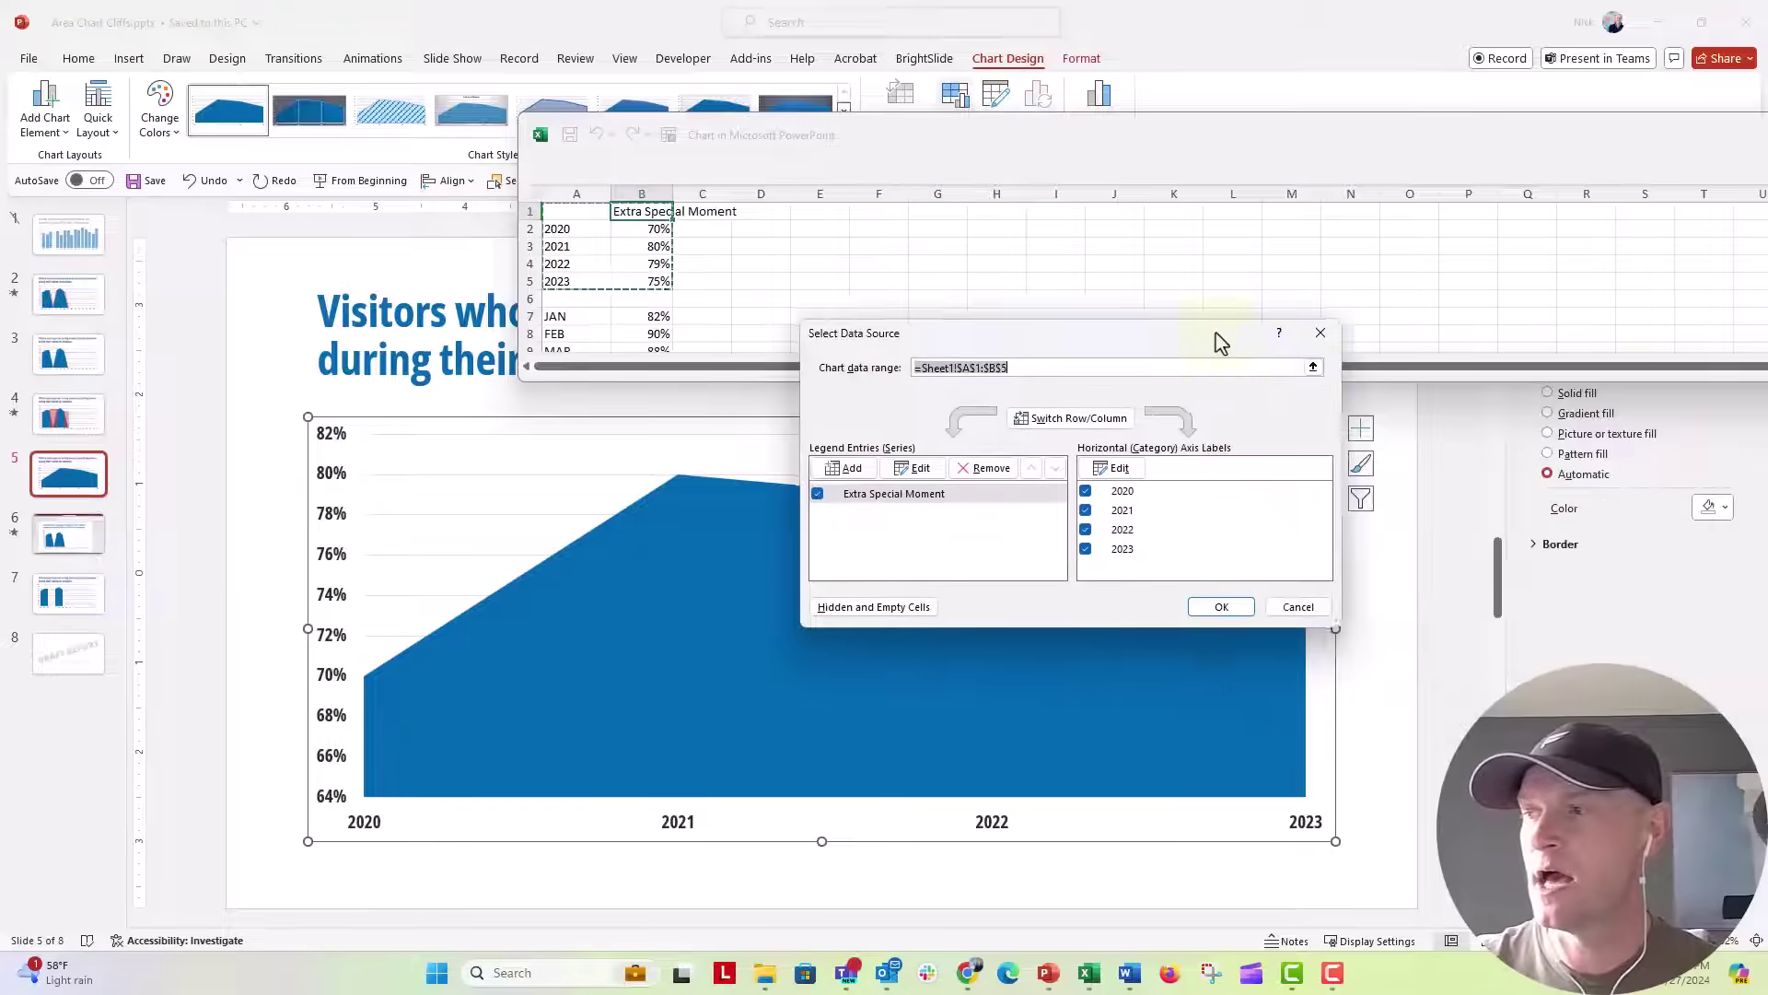
pyautogui.click(1313, 366)
pyautogui.moveTo(584, 217); pyautogui.dragTo(663, 285)
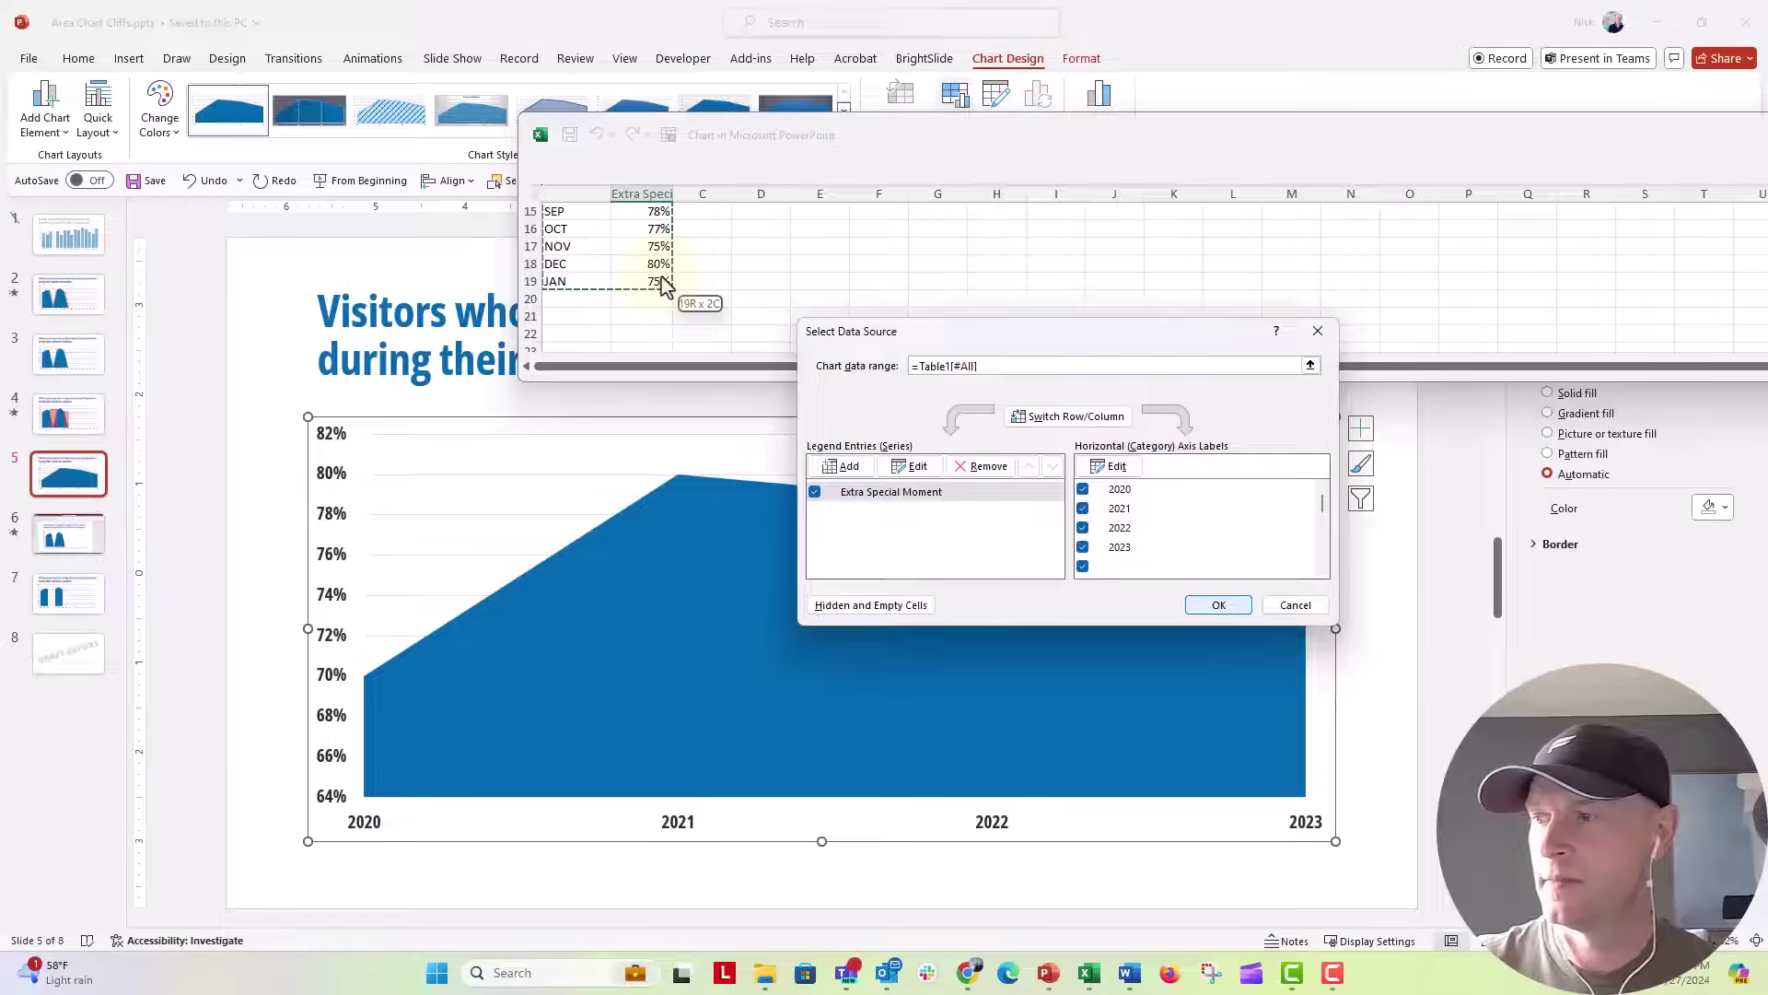
pyautogui.scroll(-1, 663, 284)
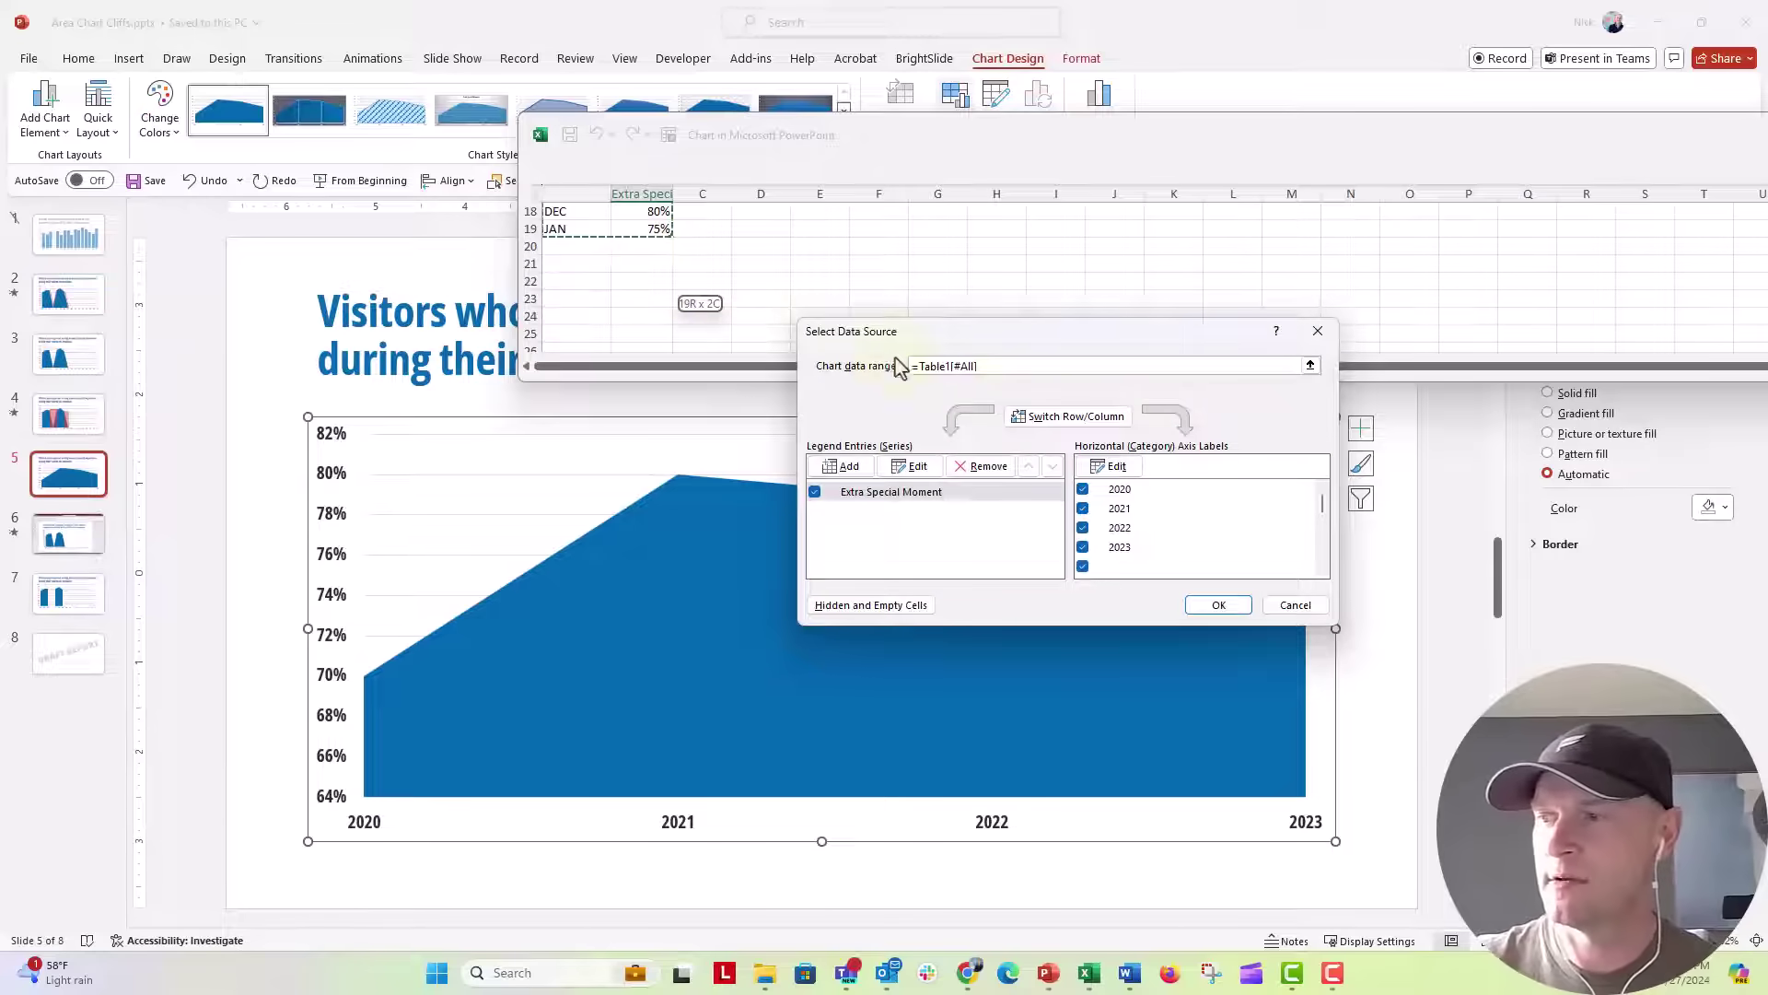
pyautogui.moveTo(1321, 511)
pyautogui.mouseDown()
pyautogui.moveTo(1323, 581)
pyautogui.moveTo(1323, 498)
pyautogui.mouseUp()
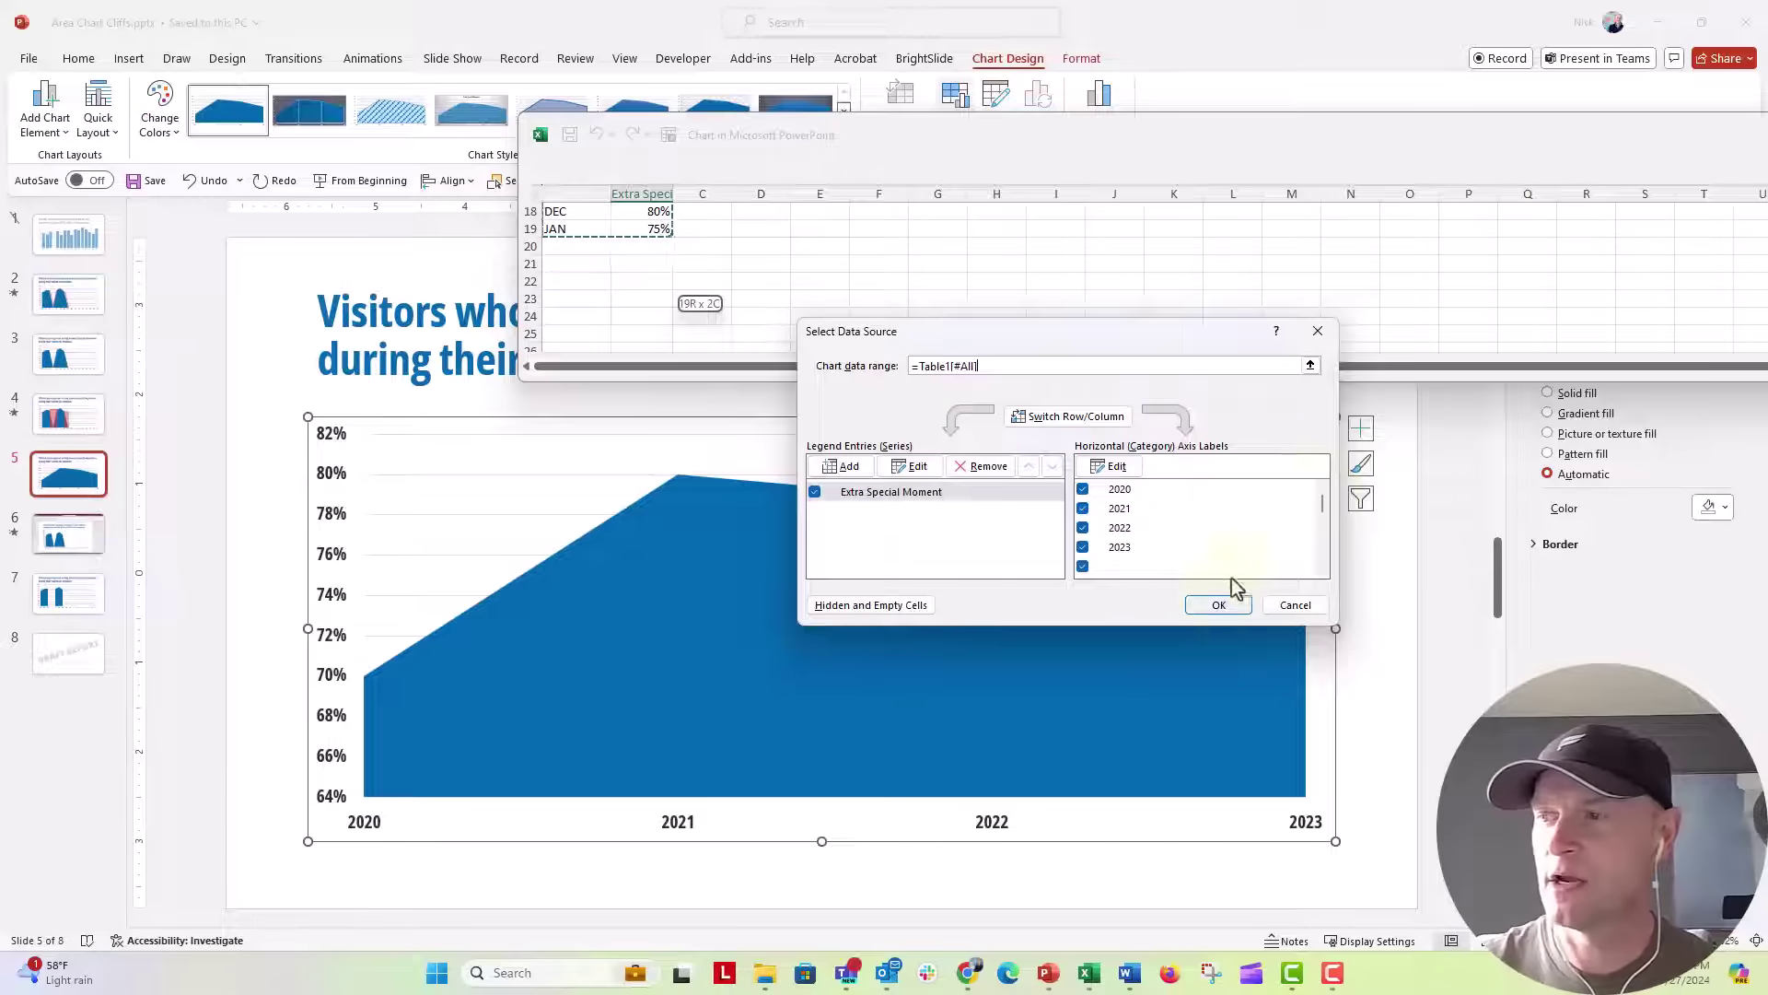
pyautogui.click(1213, 605)
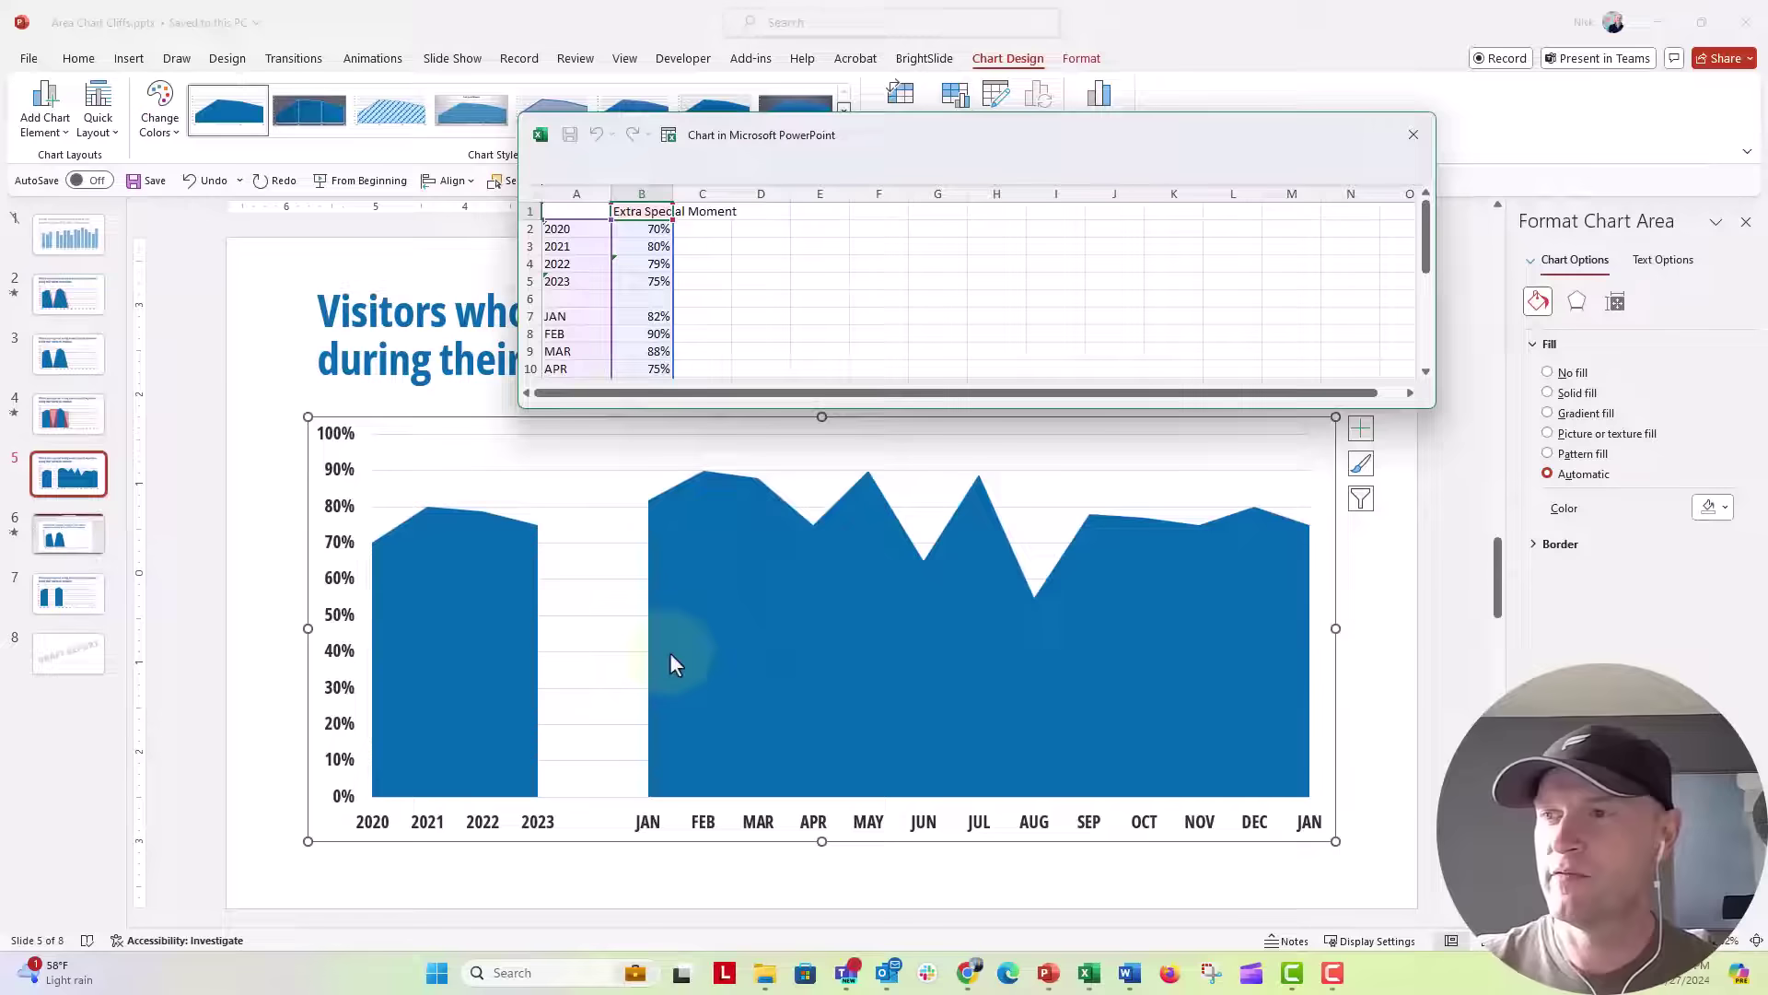
# Enlarge the chart data window to review rows 1–21, then close it.
pyautogui.moveTo(702, 410); pyautogui.dragTo(727, 357)
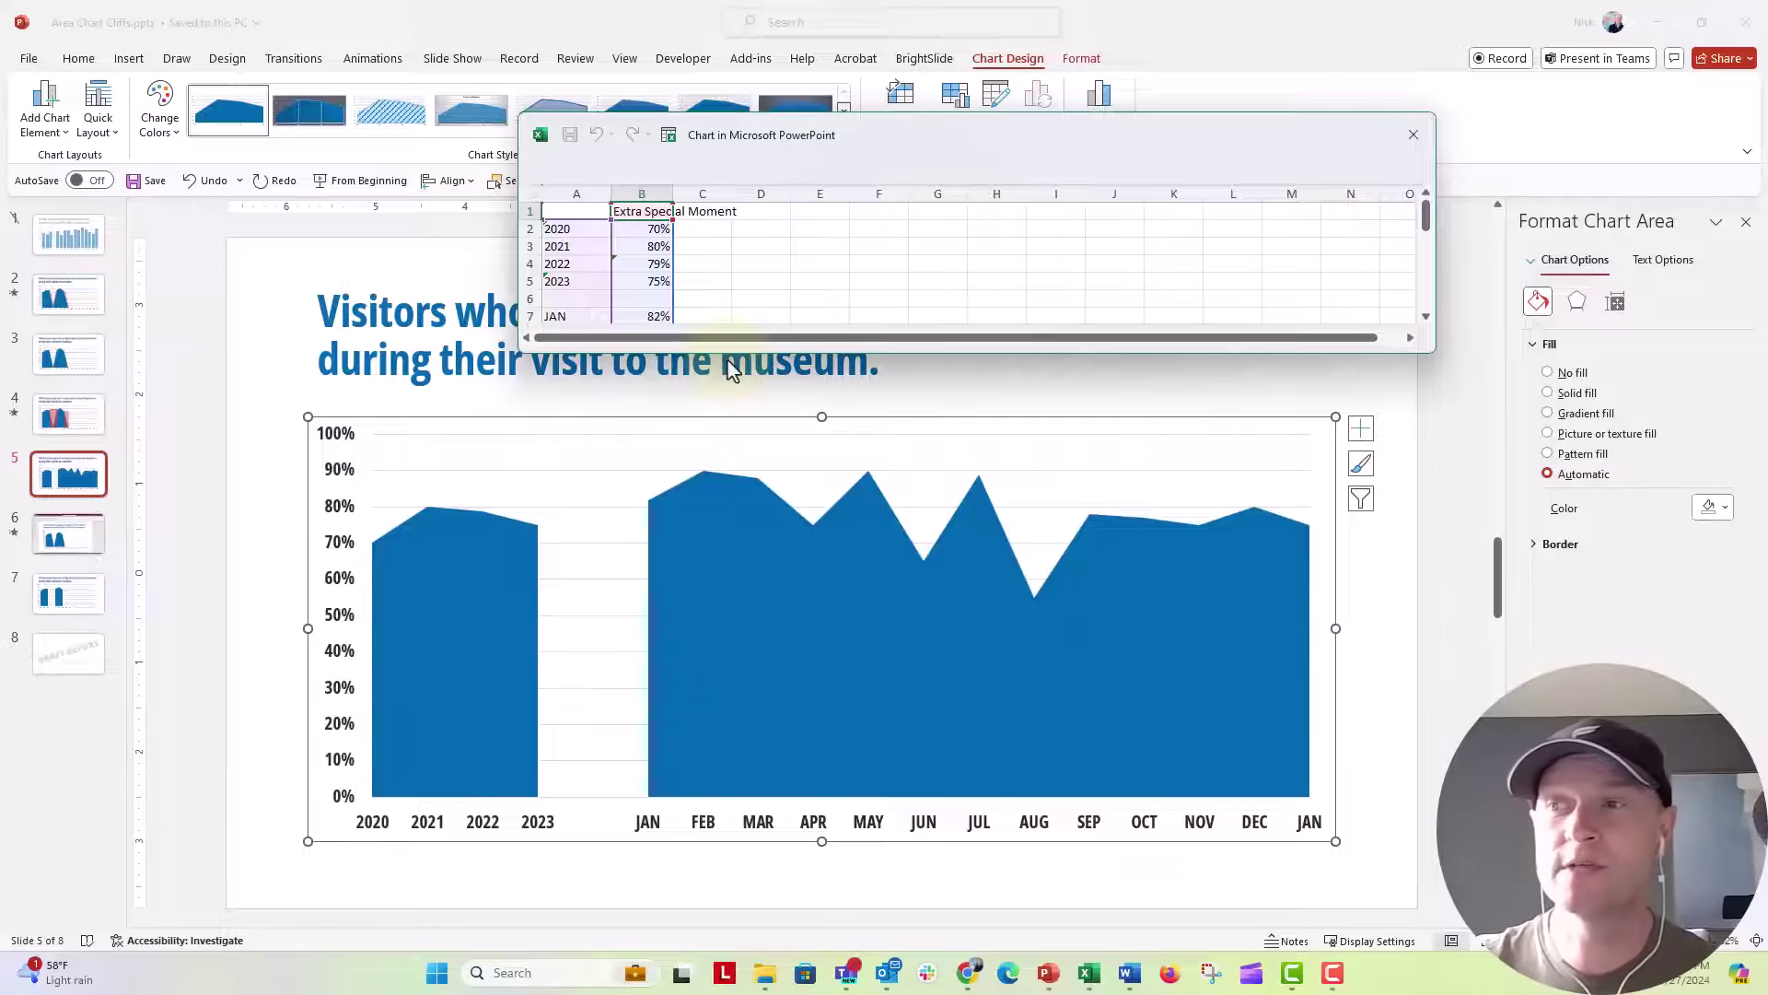
pyautogui.moveTo(664, 351); pyautogui.dragTo(687, 395)
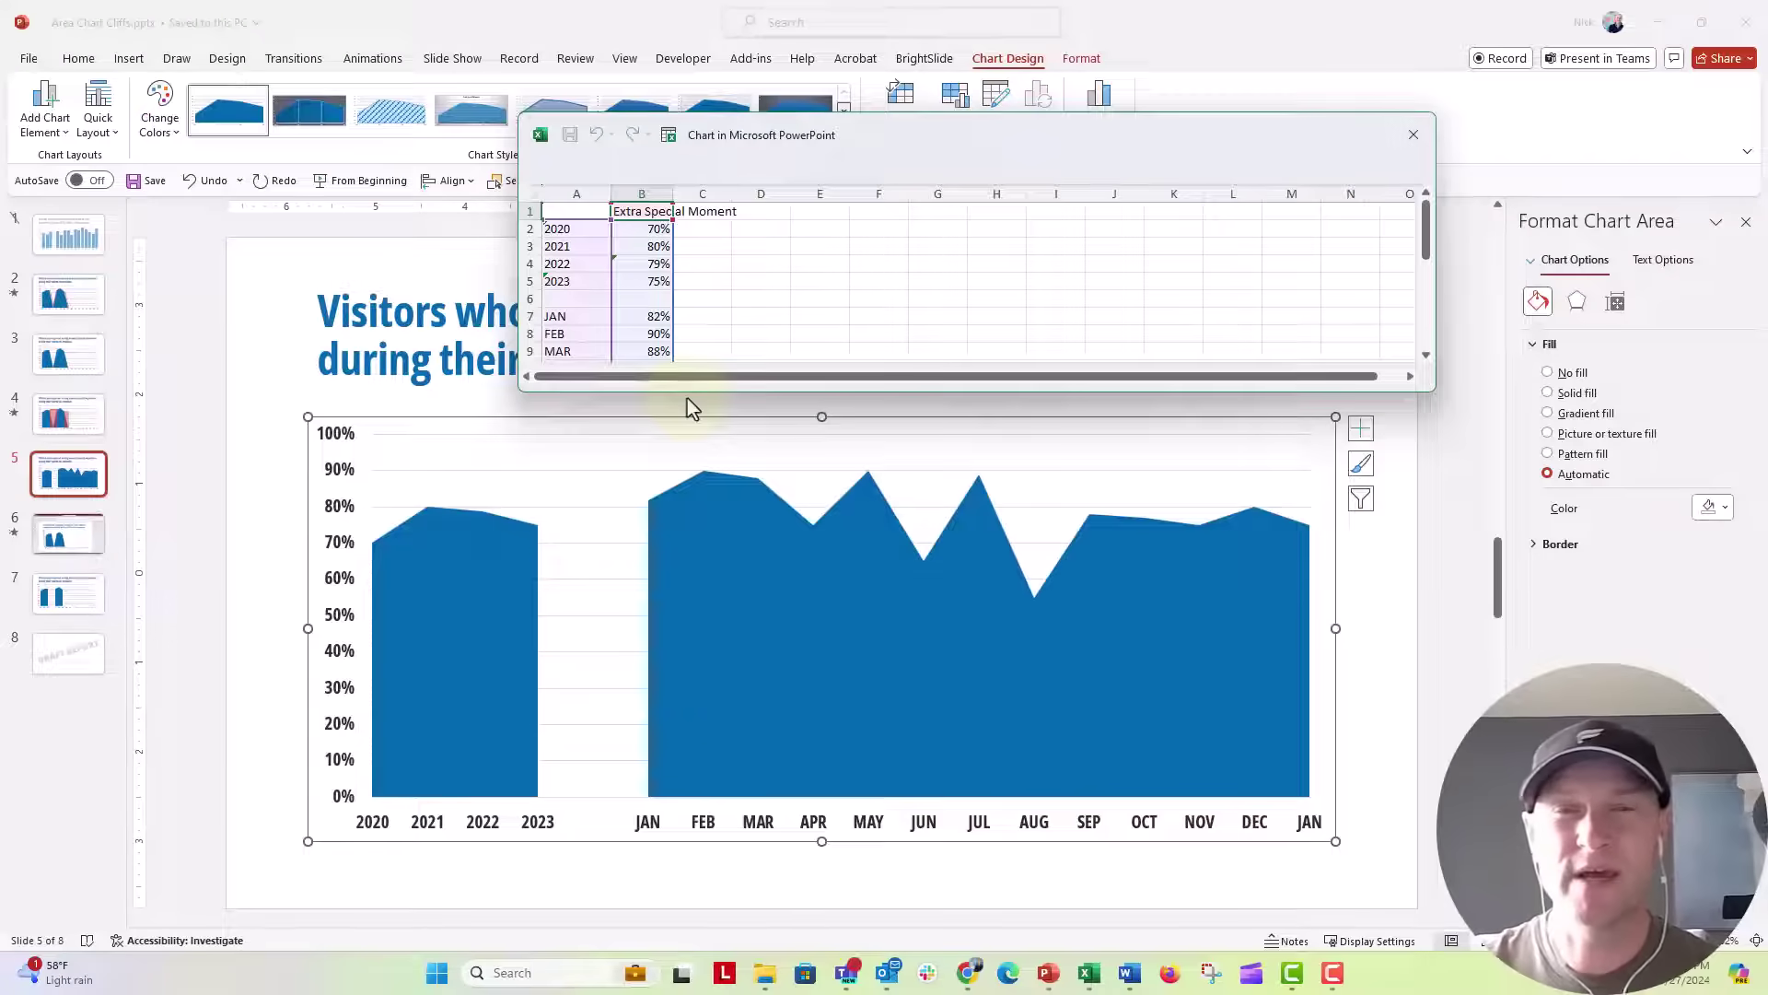
pyautogui.click(1413, 135)
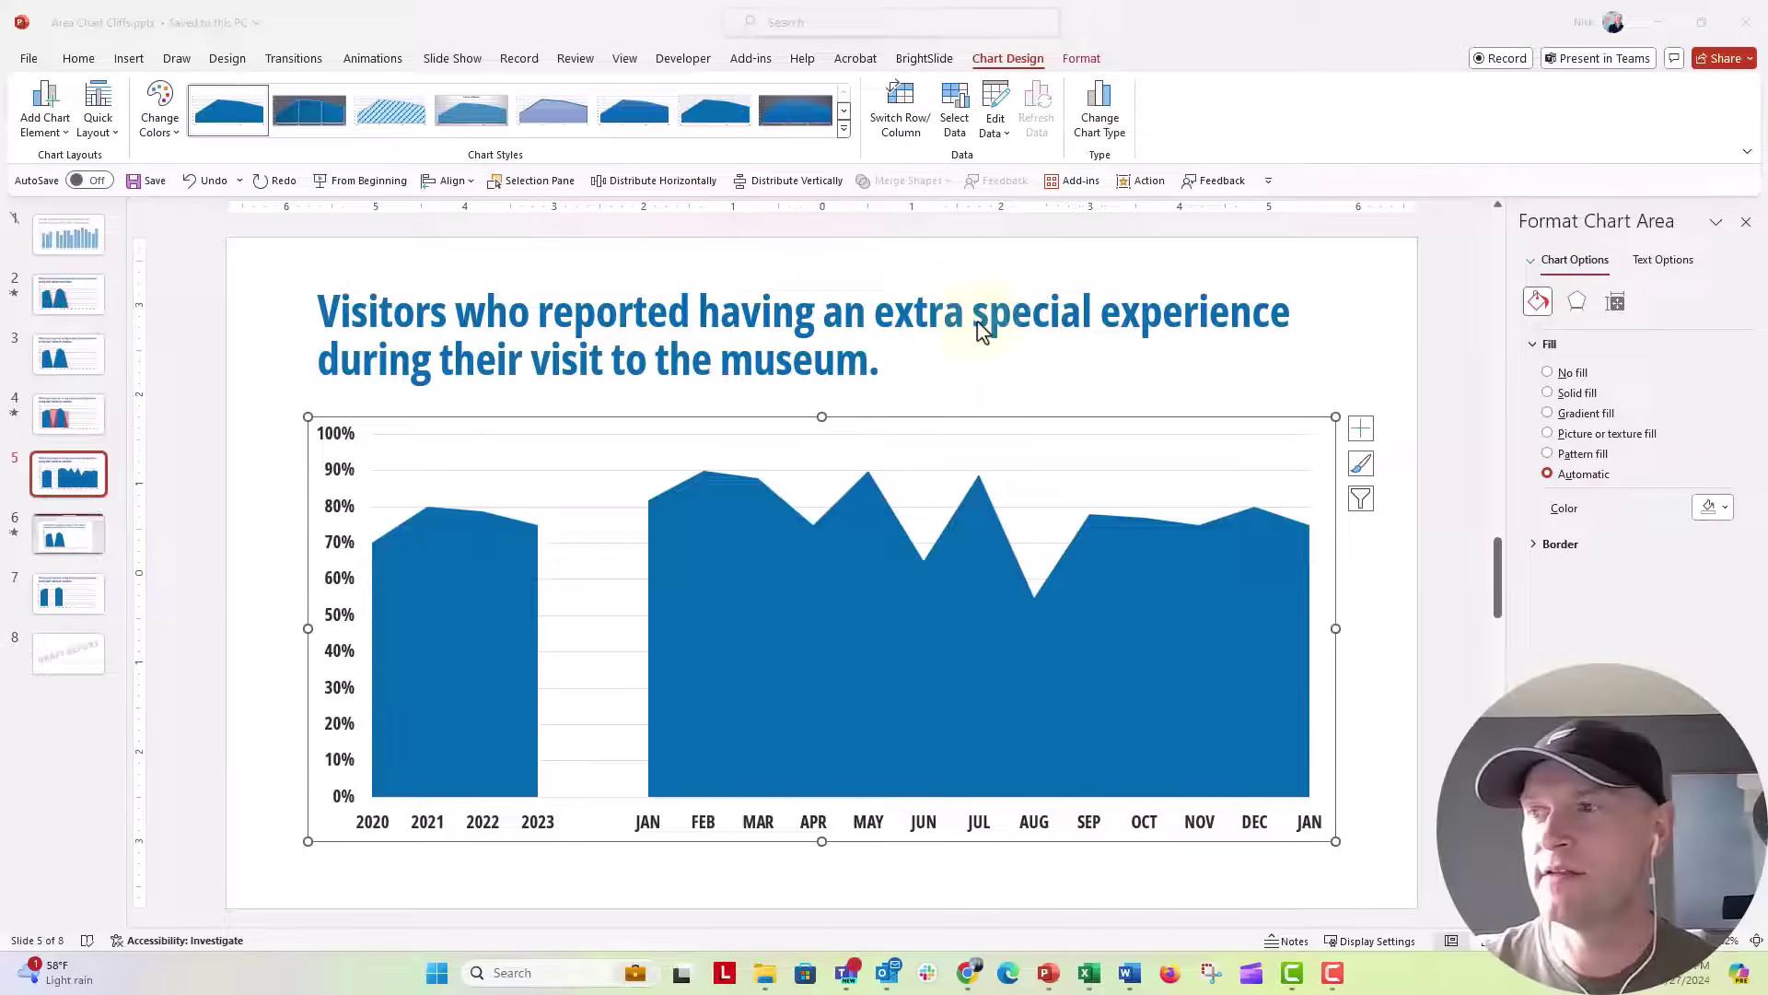